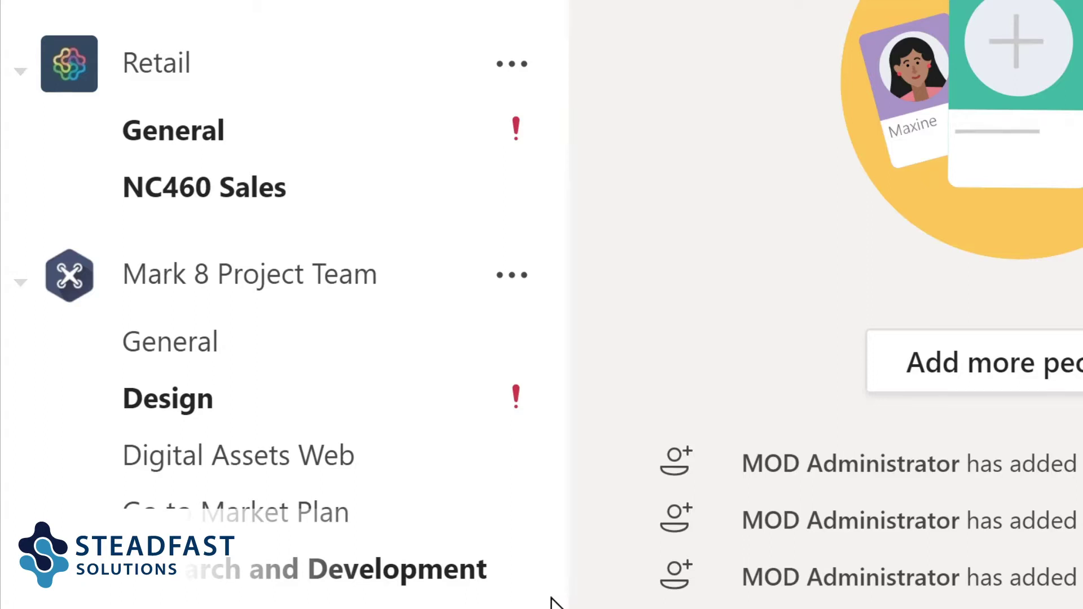
# Step: Open the Monthly Reports channel of the Sales and Marketing team
pyautogui.scroll(-3, 551, 600)
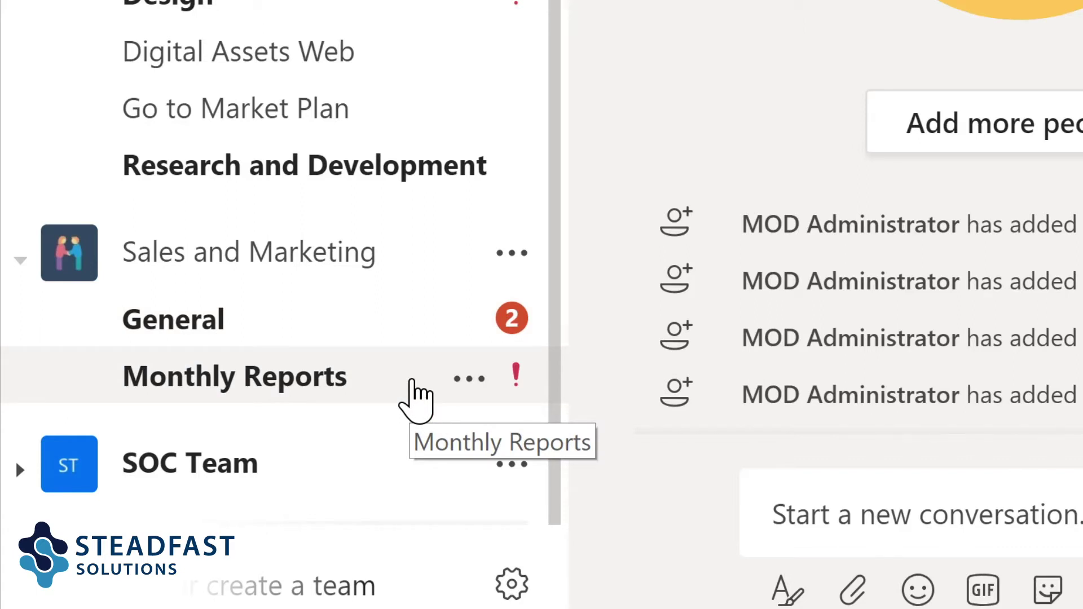
pyautogui.click(416, 398)
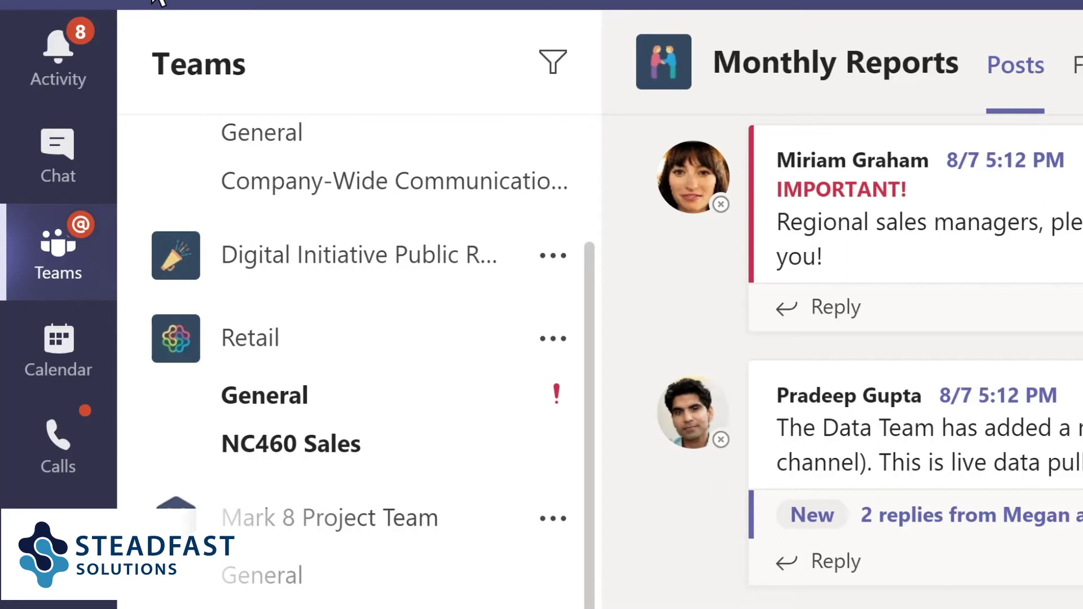
# Step: Show the activity feed and filter its notifications by the word "marketing"
pyautogui.click(82, 67)
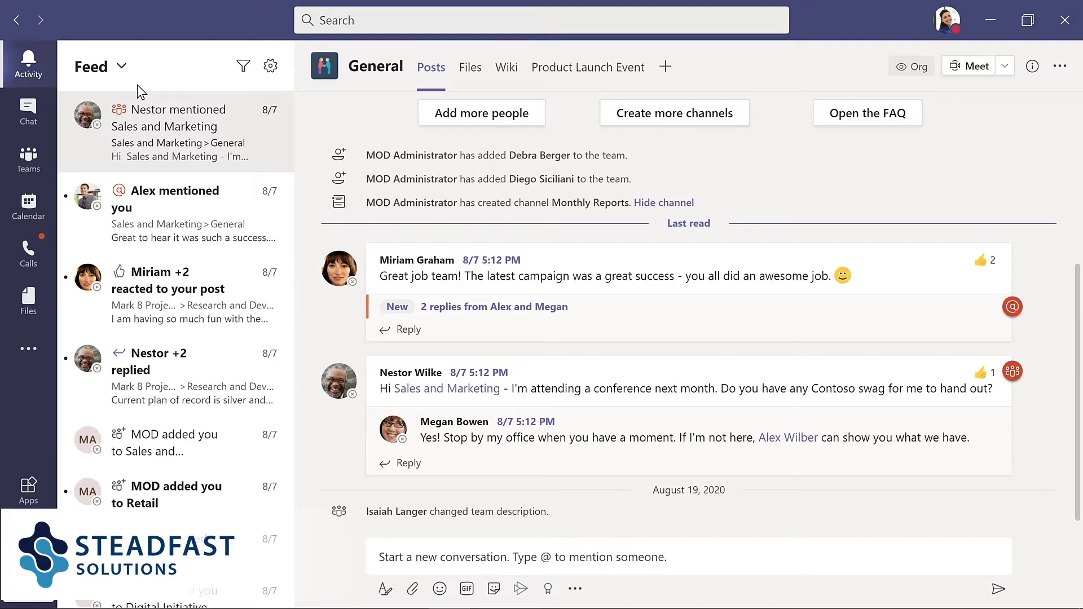
pyautogui.click(244, 68)
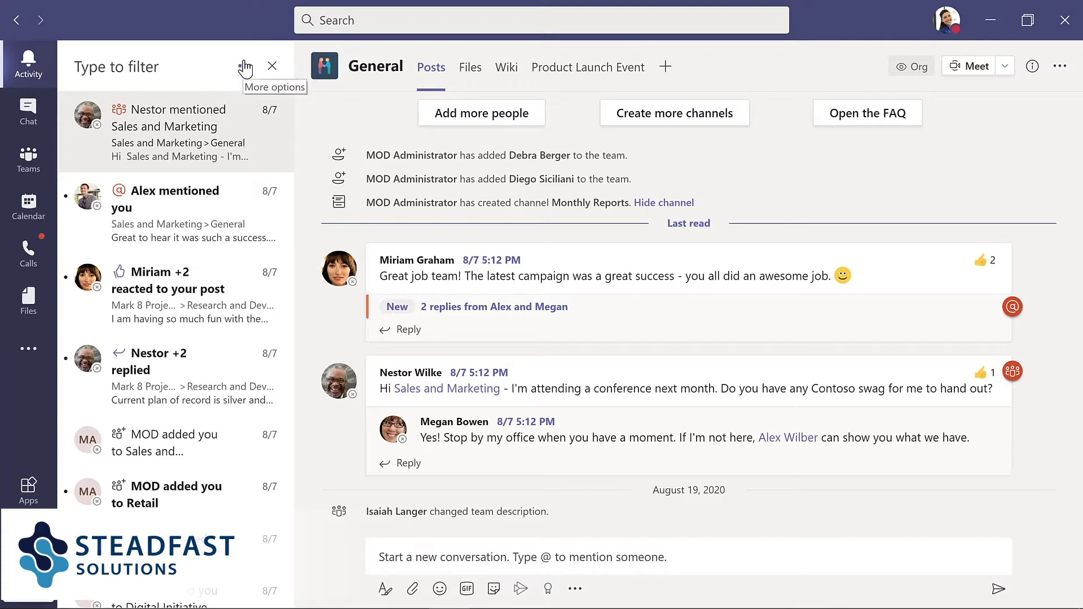
pyautogui.write('ma')
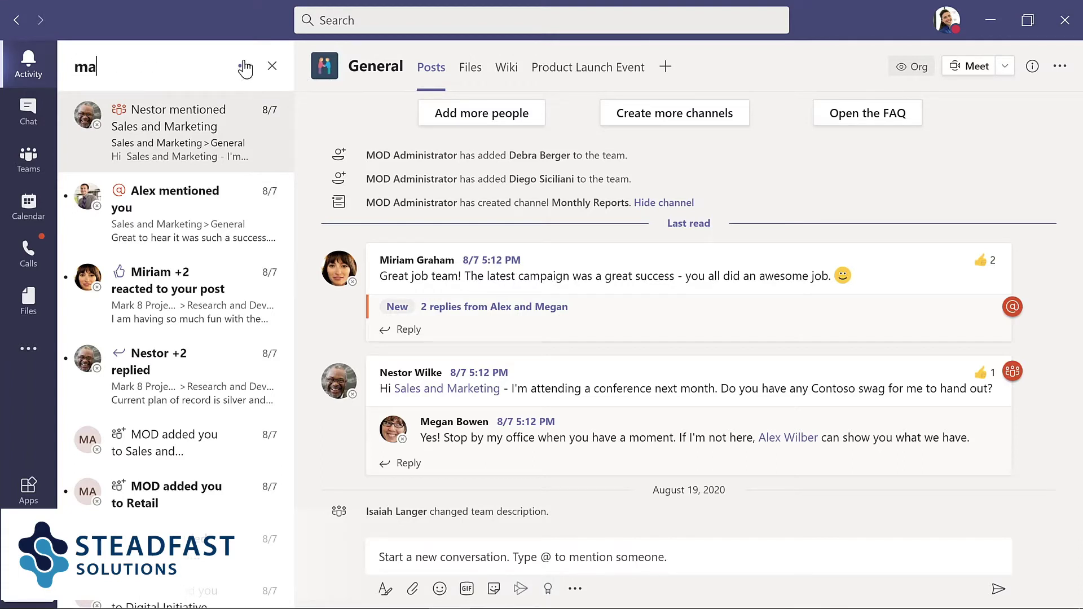
pyautogui.write('rketing')
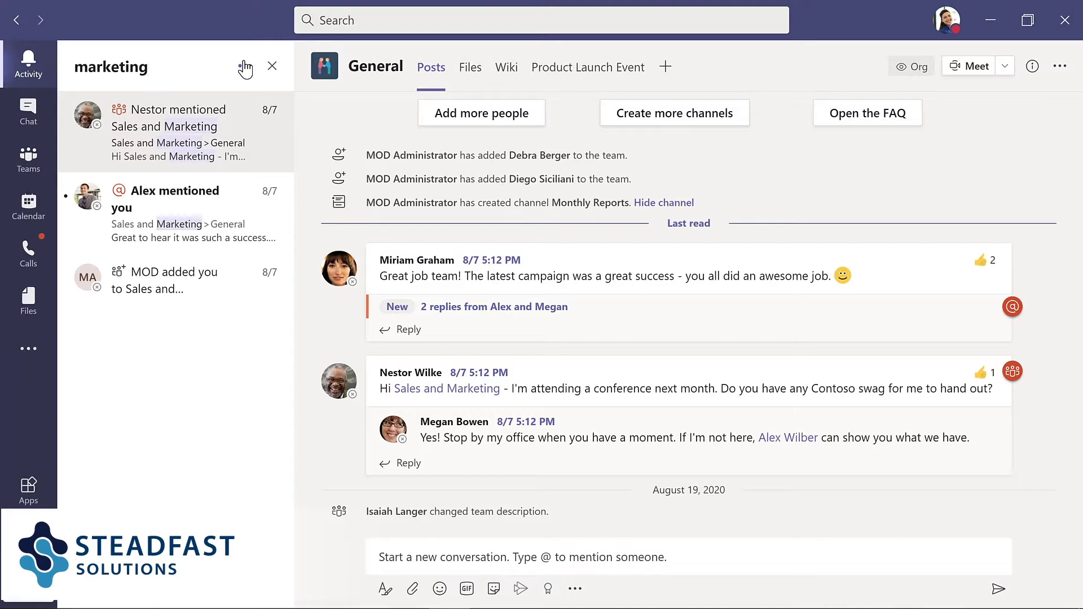
# Step: Look through the Chat, Calendar, Calls, Files and Apps sections and the profile's account options
pyautogui.click(28, 111)
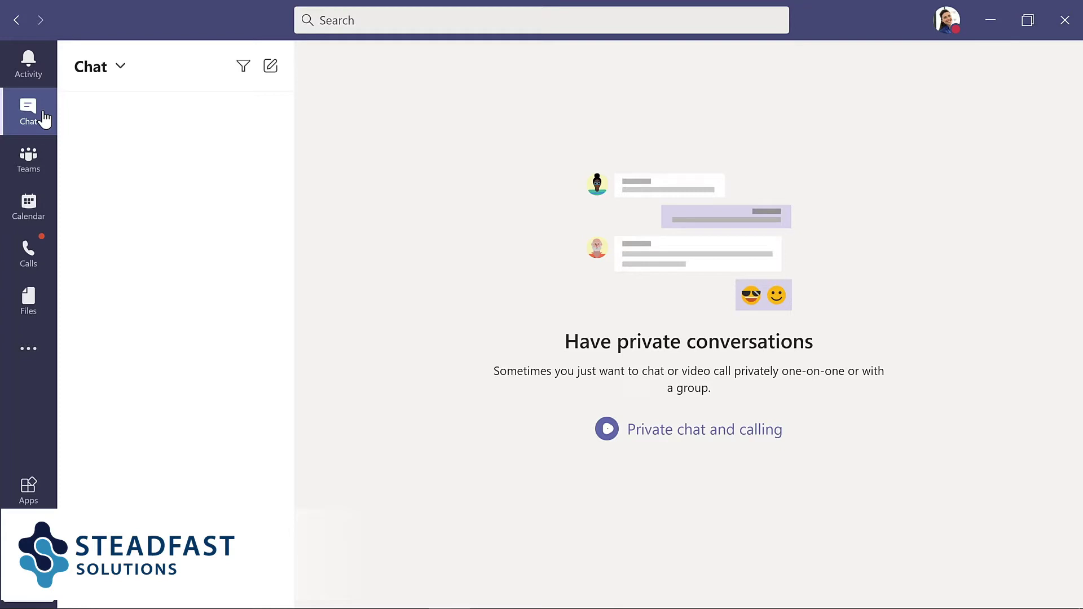
pyautogui.click(51, 209)
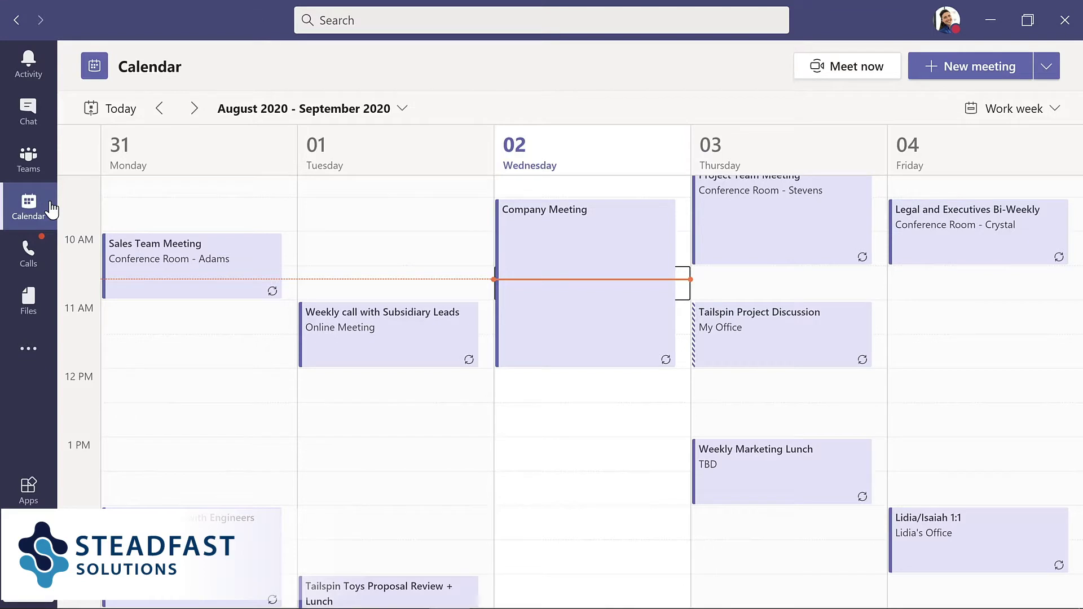
pyautogui.click(38, 261)
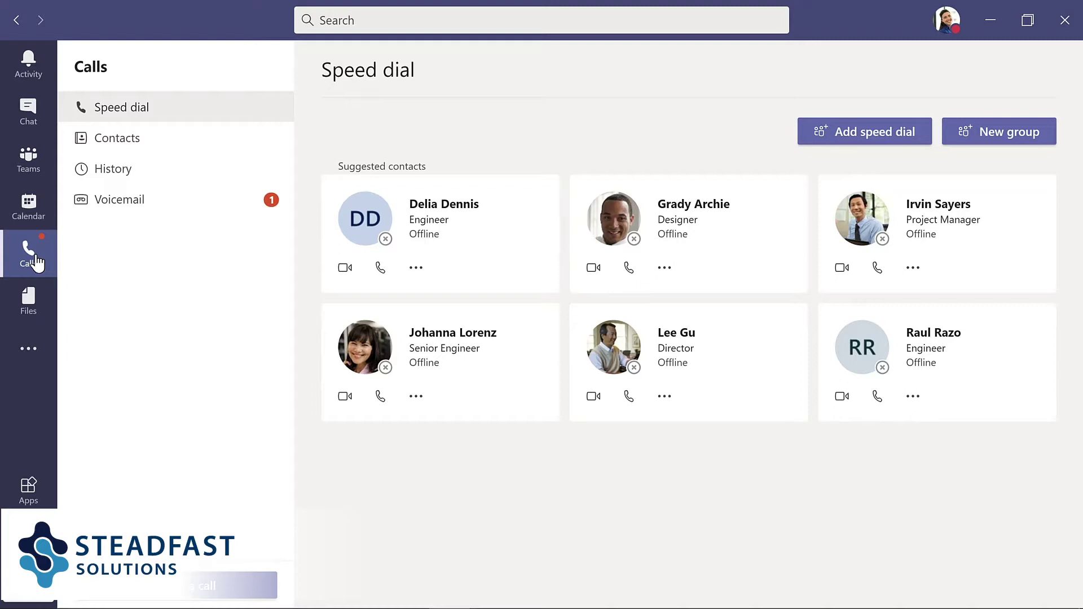
pyautogui.click(29, 302)
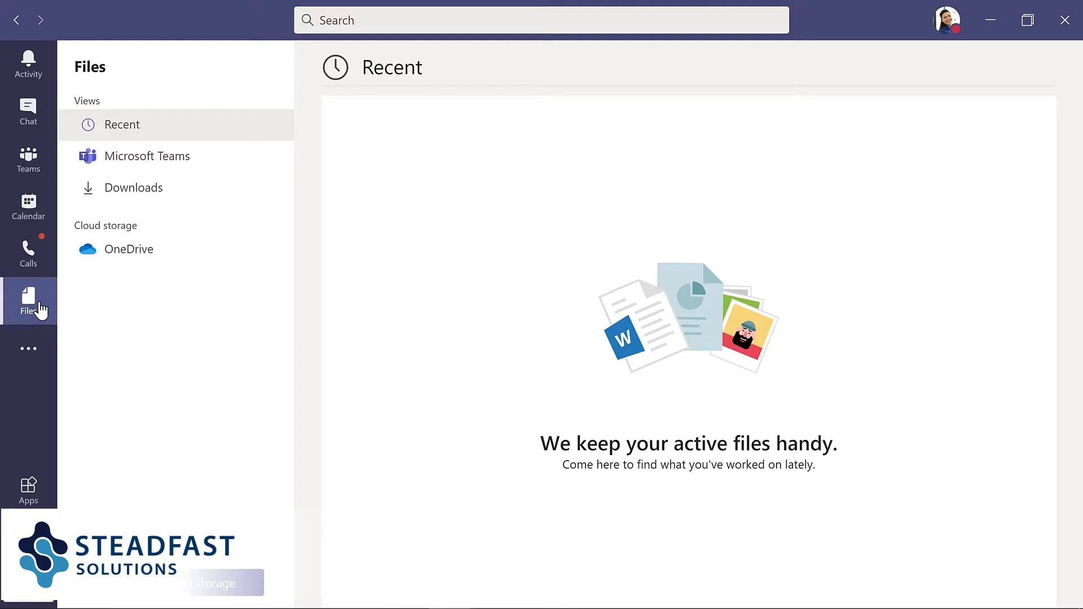
pyautogui.click(29, 491)
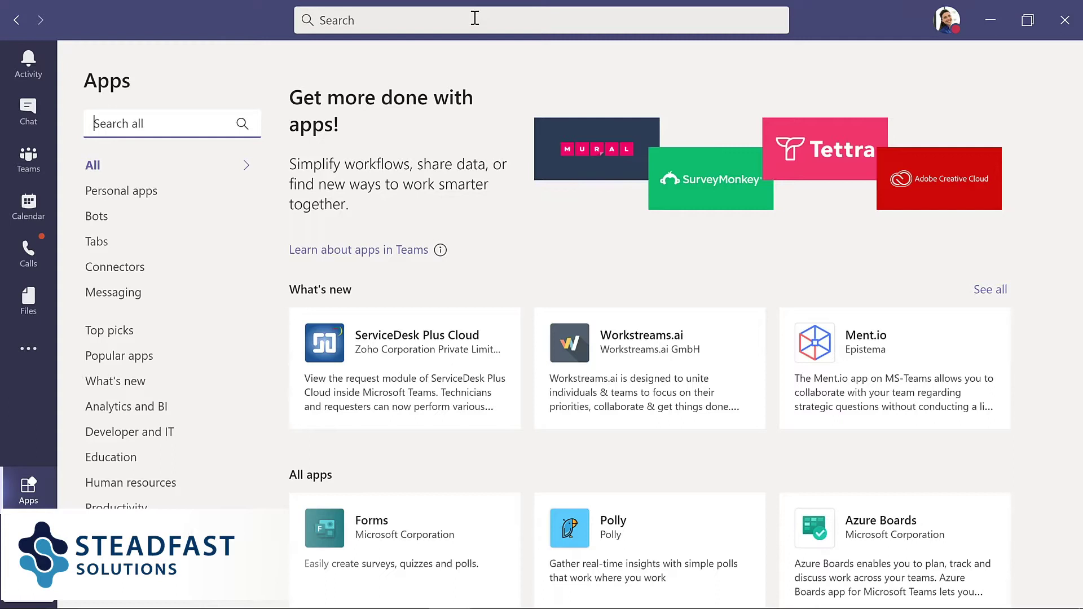
pyautogui.click(946, 31)
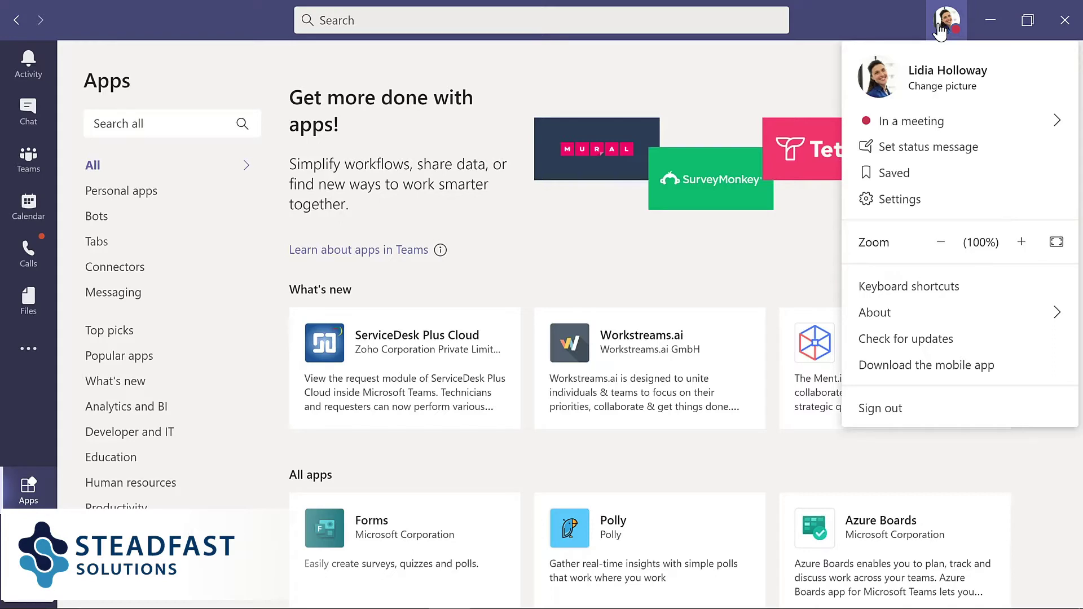
# Step: Start creating a new team from scratch and make it private
pyautogui.click(45, 165)
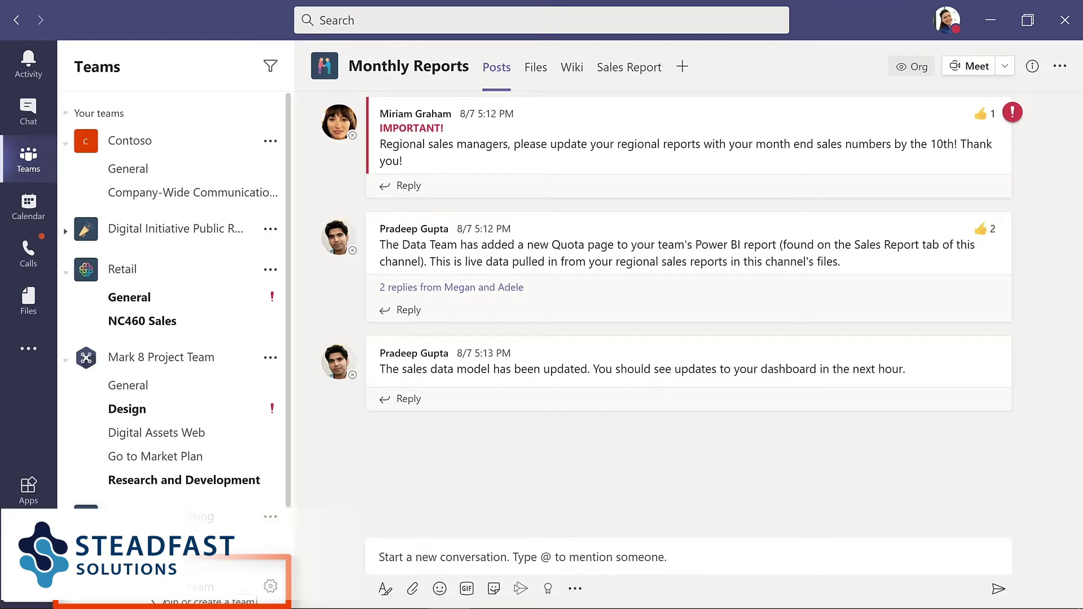
pyautogui.click(153, 601)
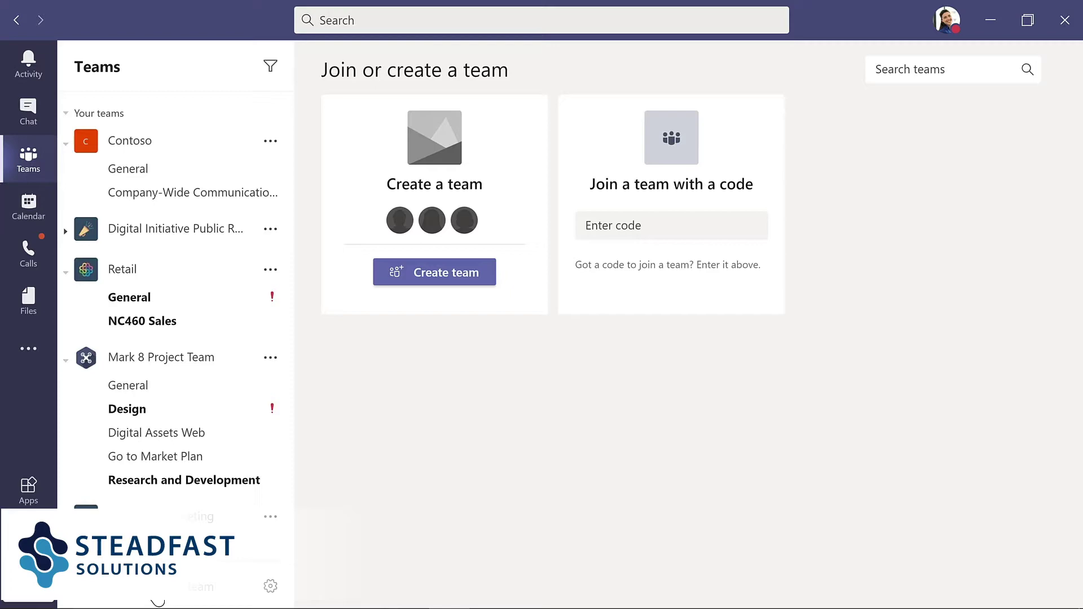
pyautogui.click(441, 272)
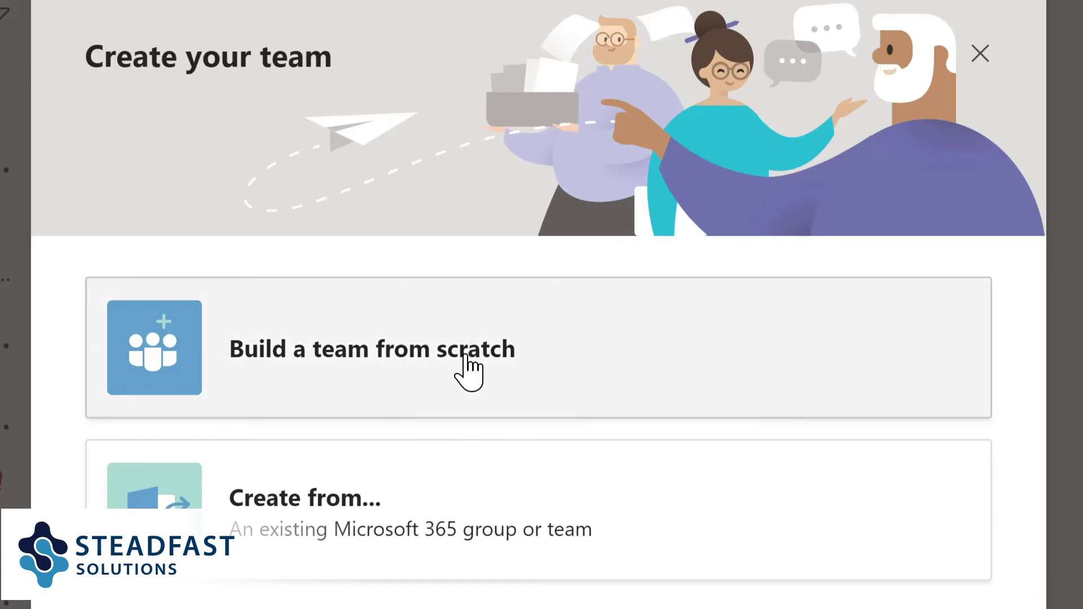
pyautogui.click(467, 372)
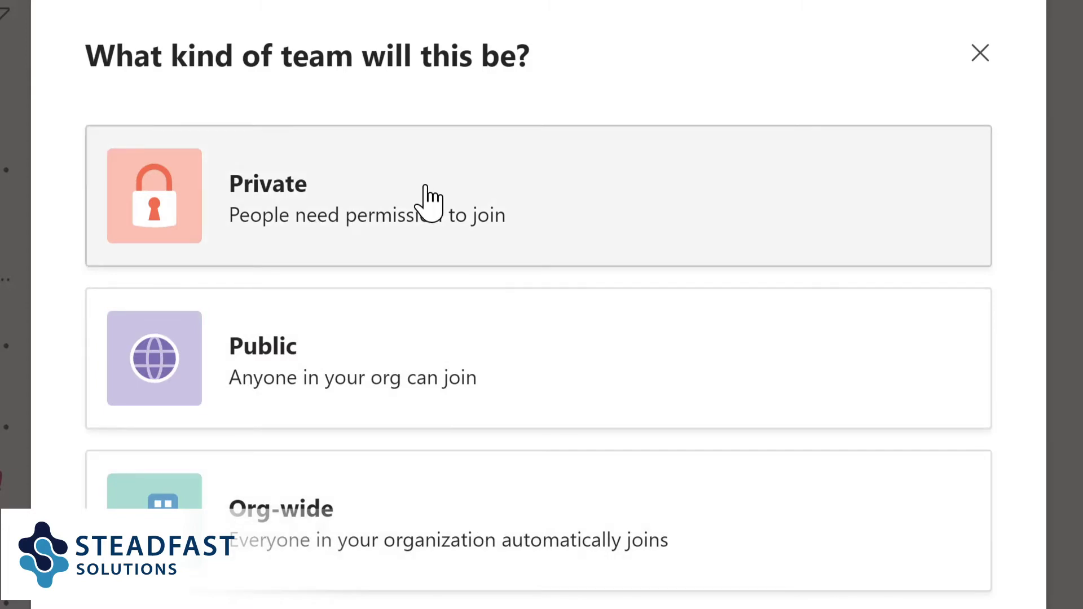
pyautogui.click(429, 200)
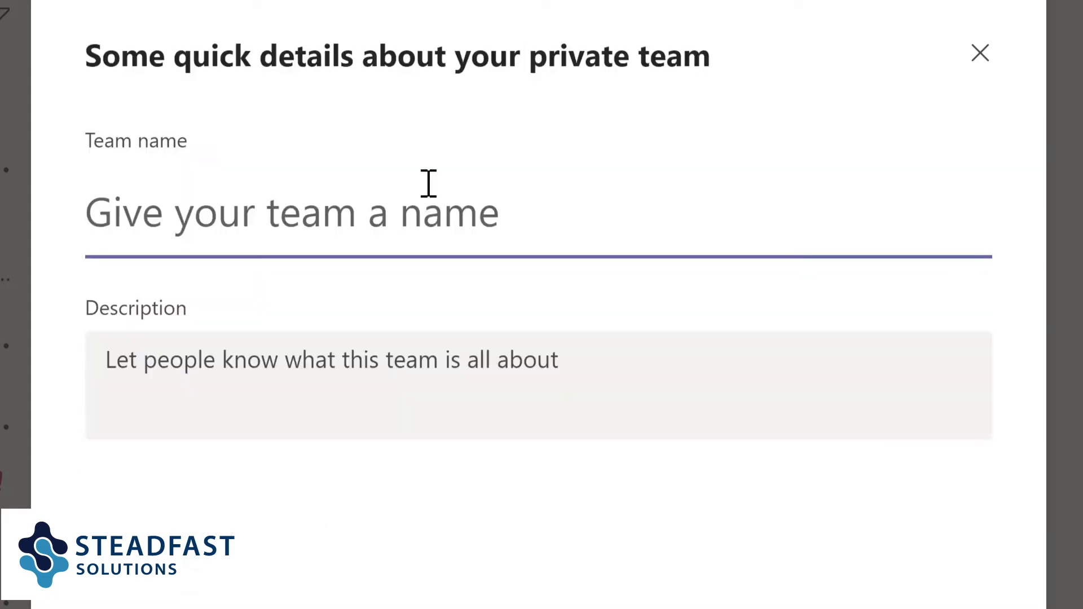
# Step: Name the team "Evergreen Project Team" and describe it as "Planning and development of Contoso learning management system"
pyautogui.write('Evergre')
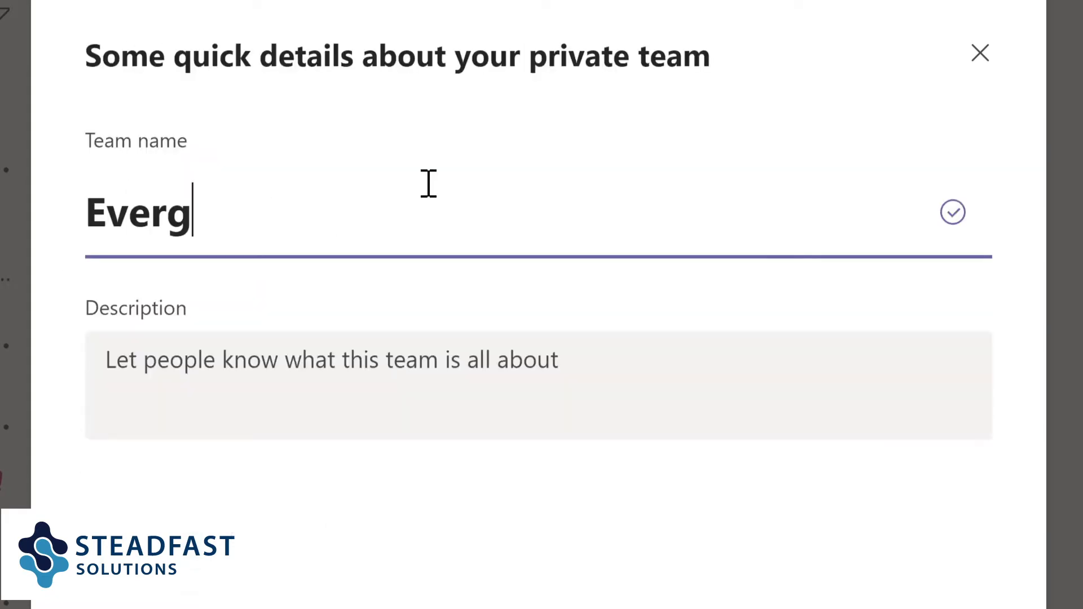
pyautogui.write('en')
pyautogui.write('Project Team')
pyautogui.press('Tab')
pyautogui.write('Planning and development of Contoso learning management system')
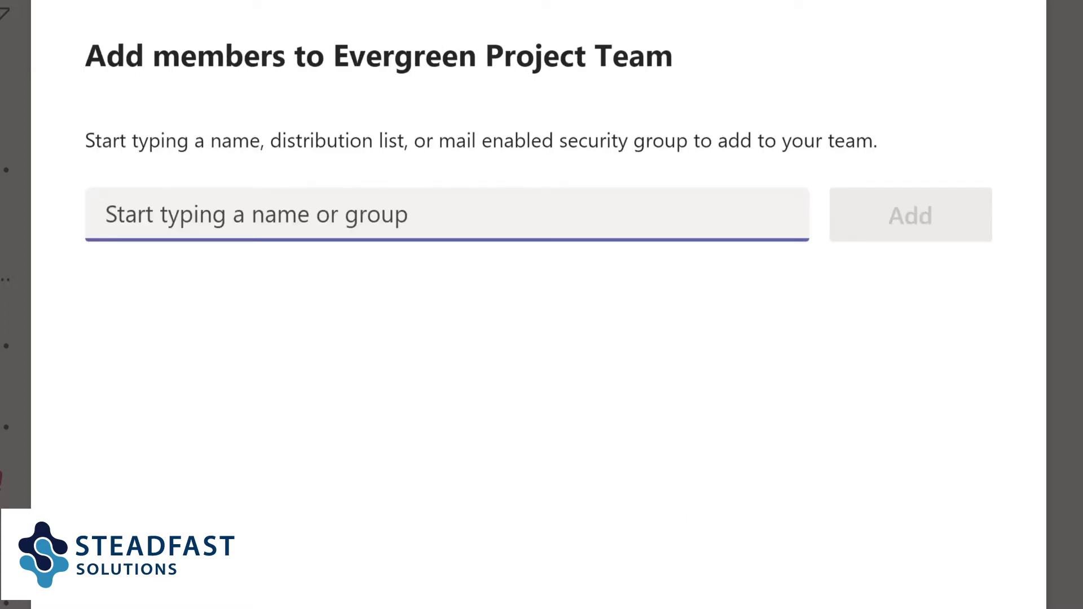
# Step: Add the planner, project manager, IT admin and HR manager to Evergreen Project Team as members and finish creating the team
pyautogui.write('Lynn')
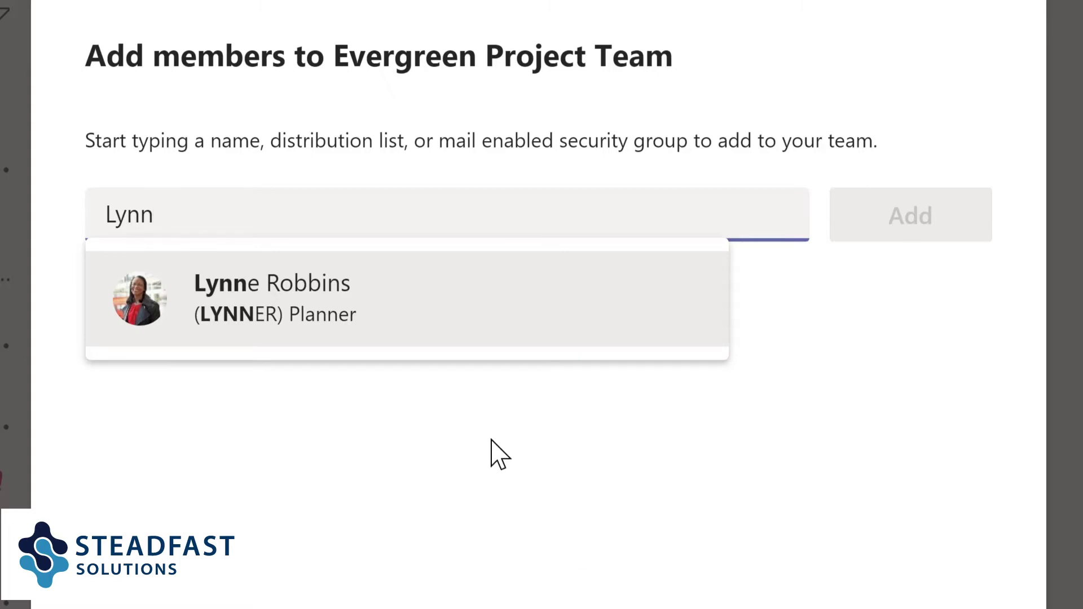
pyautogui.click(319, 312)
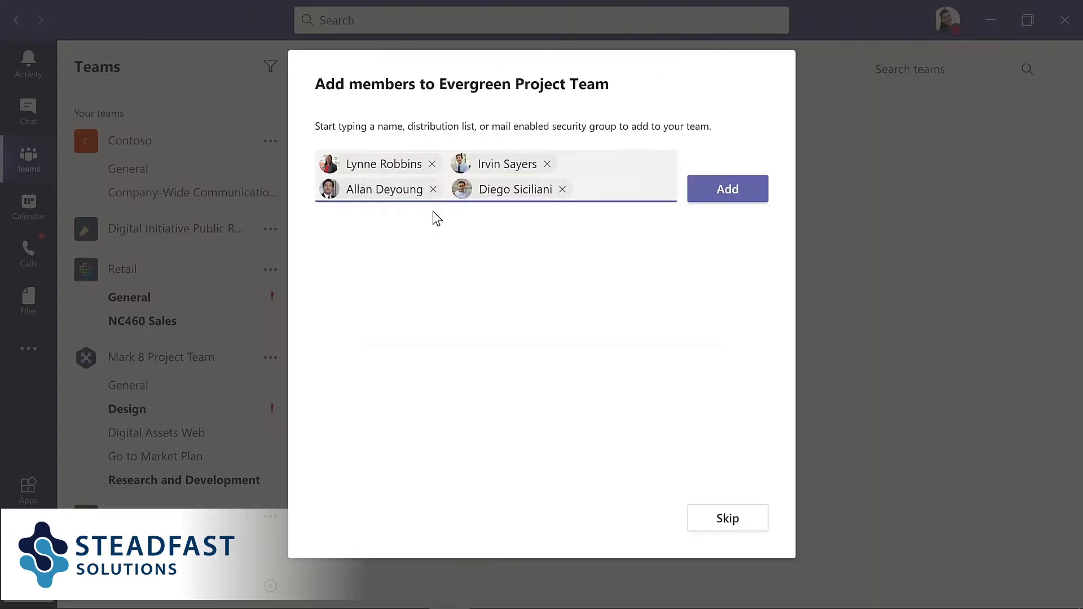
pyautogui.click(730, 198)
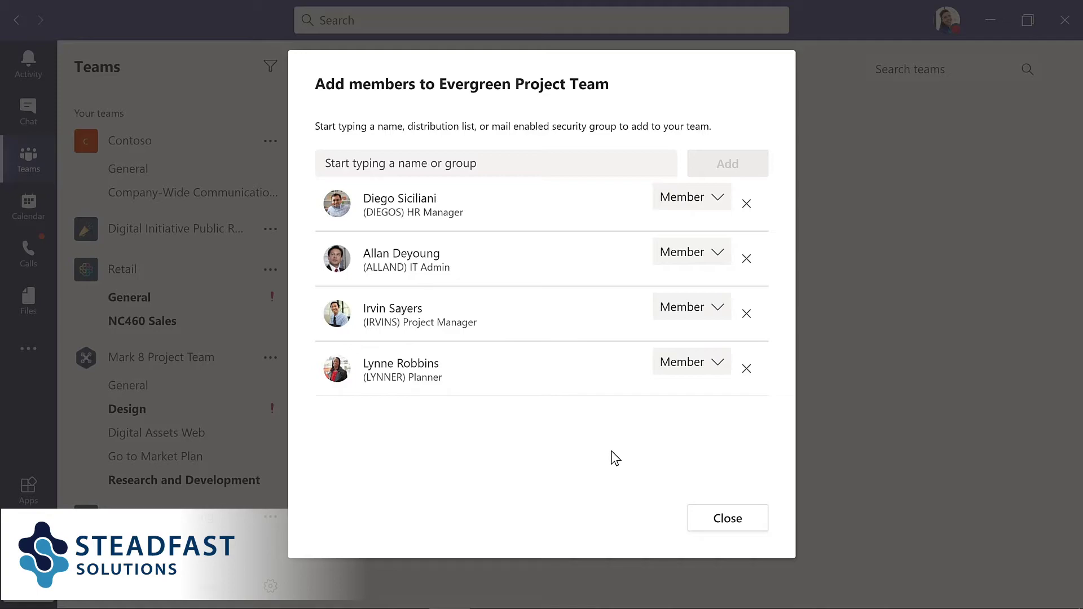
pyautogui.click(726, 519)
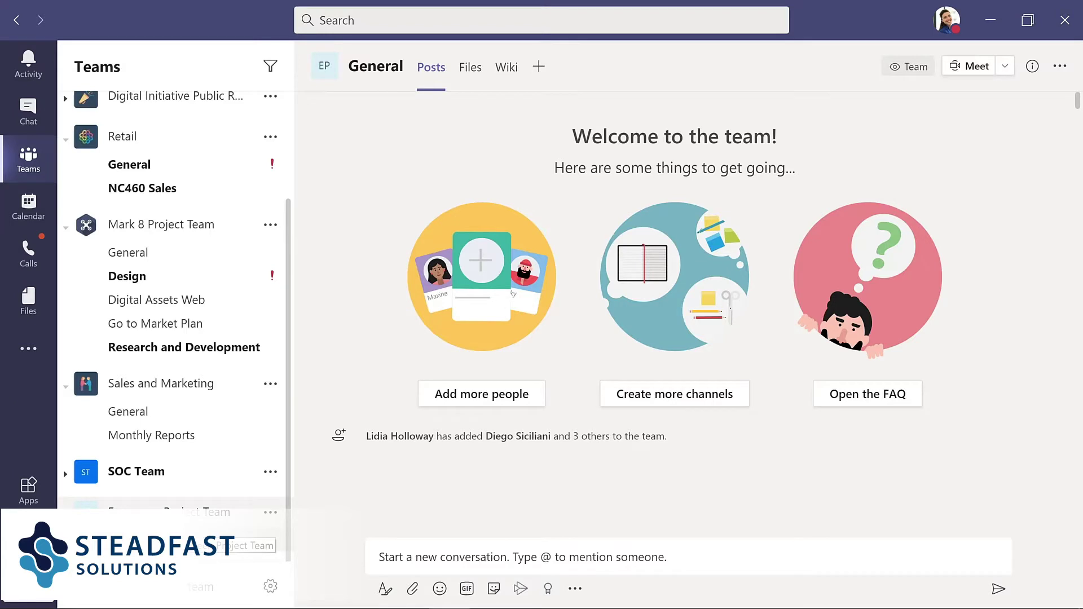
# Step: Move Evergreen Project Team directly above Sales and Marketing in the list of teams
pyautogui.moveTo(173, 504); pyautogui.dragTo(172, 286)
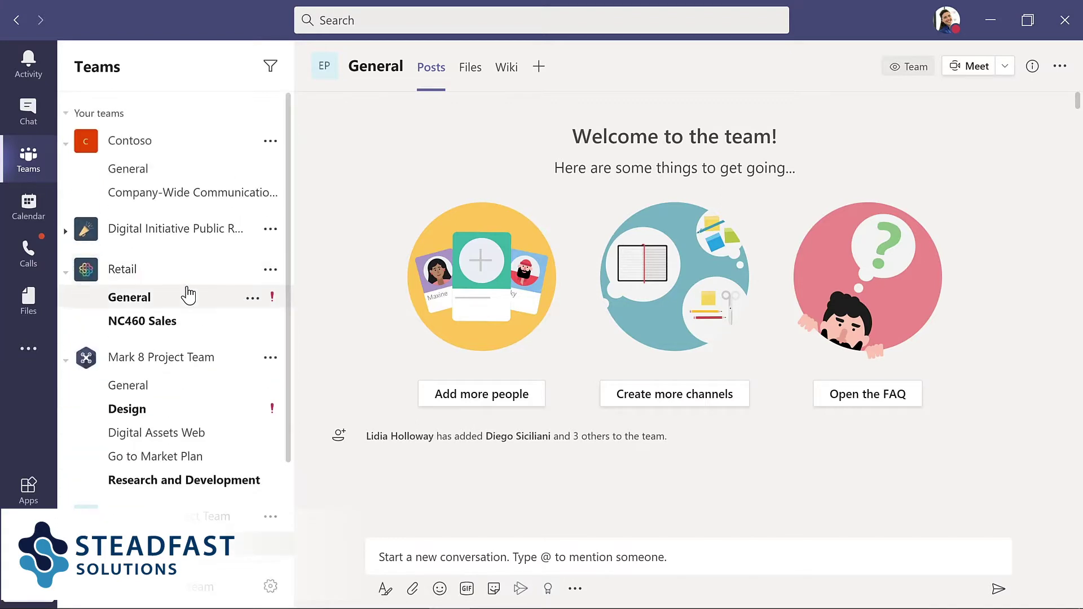
pyautogui.scroll(-2, 292, 540)
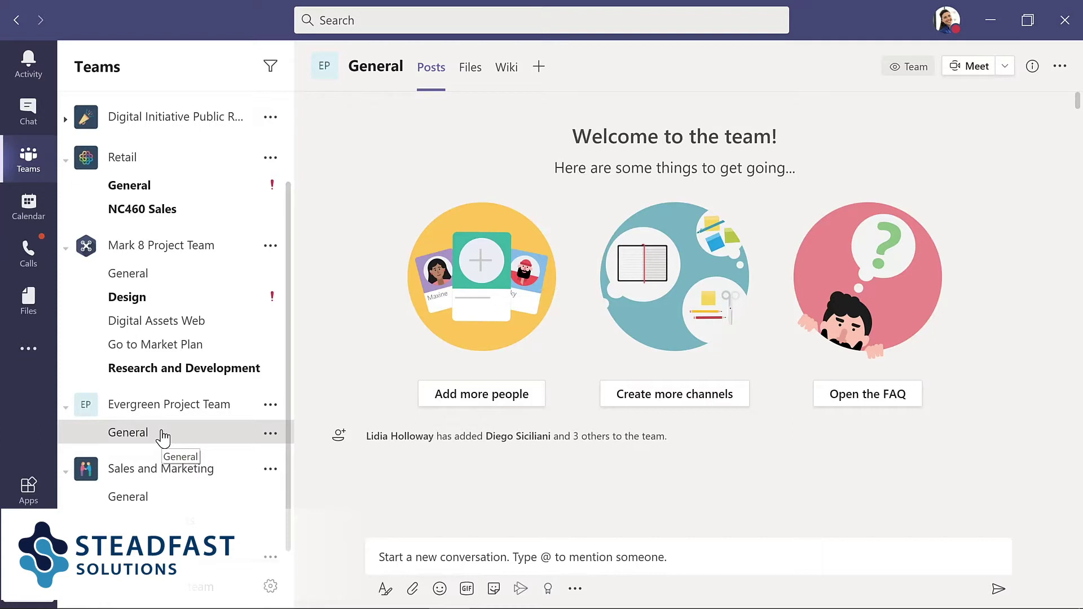
# Step: Post "I'm excited to start planning our new LMS!" with a smile emoji in Evergreen Project Team's General channel
pyautogui.click(379, 562)
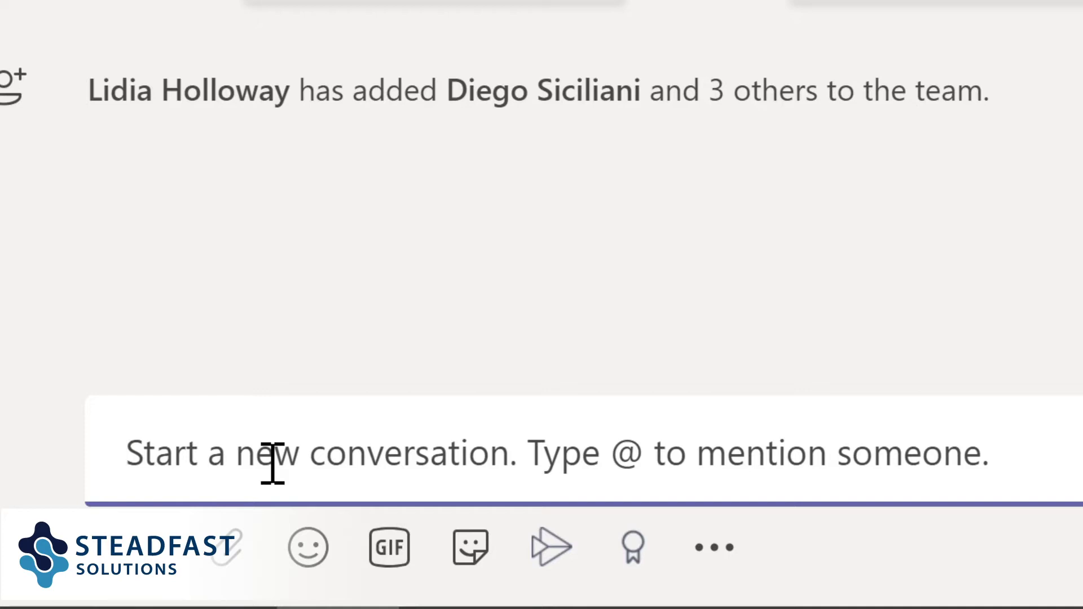
pyautogui.write("I'm excited to start planning our new LMS!")
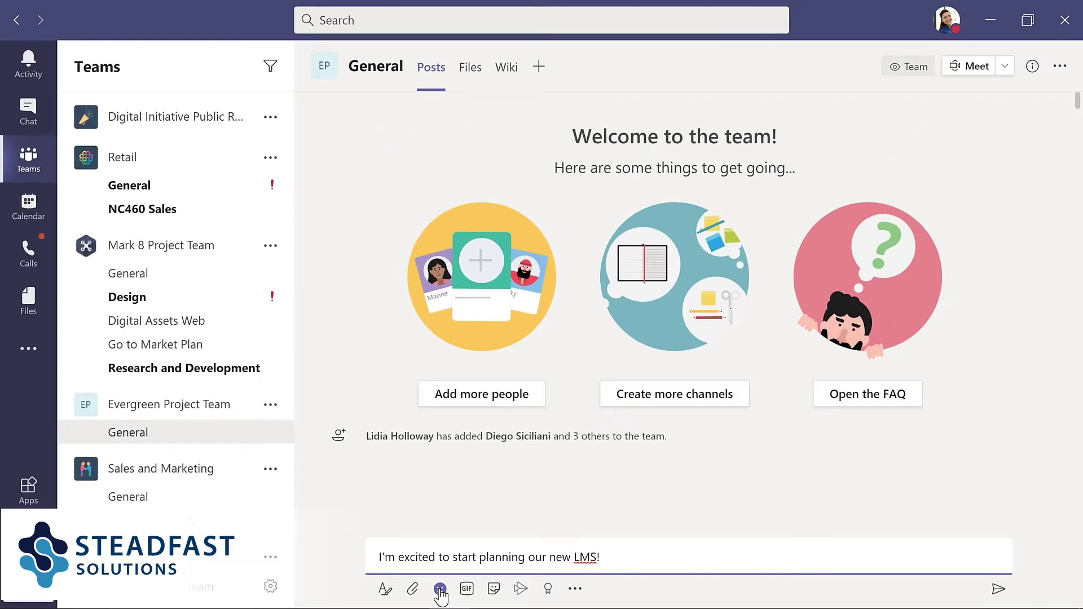
pyautogui.click(440, 590)
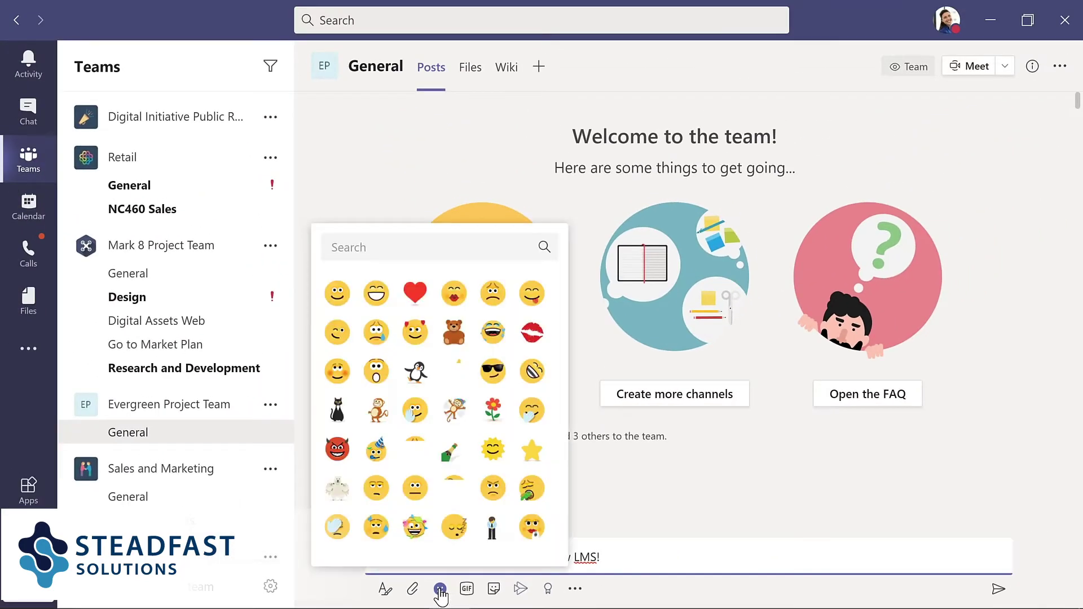
pyautogui.click(336, 294)
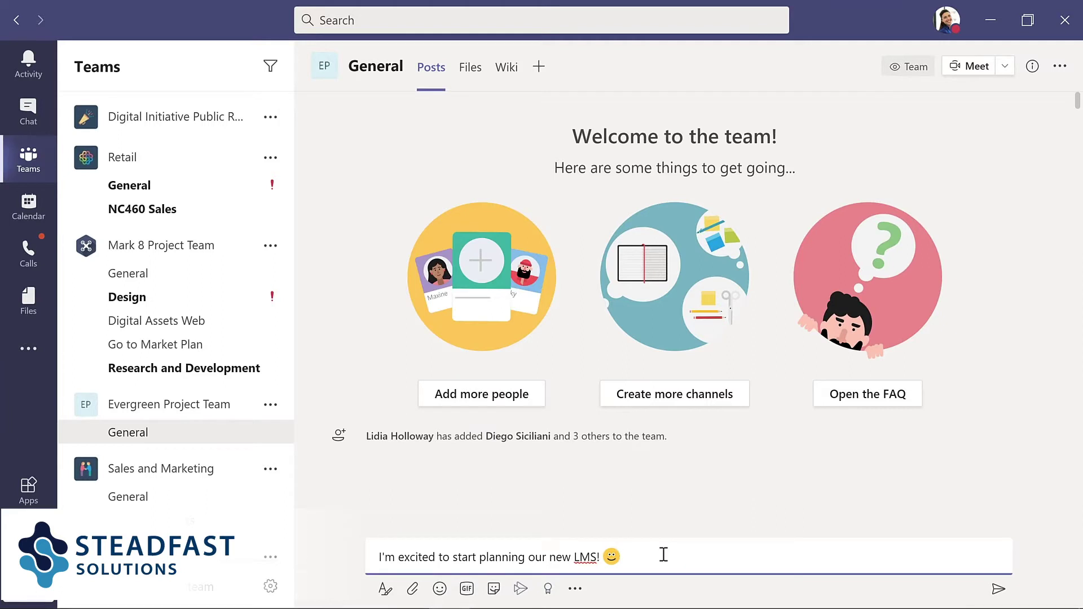
pyautogui.click(998, 590)
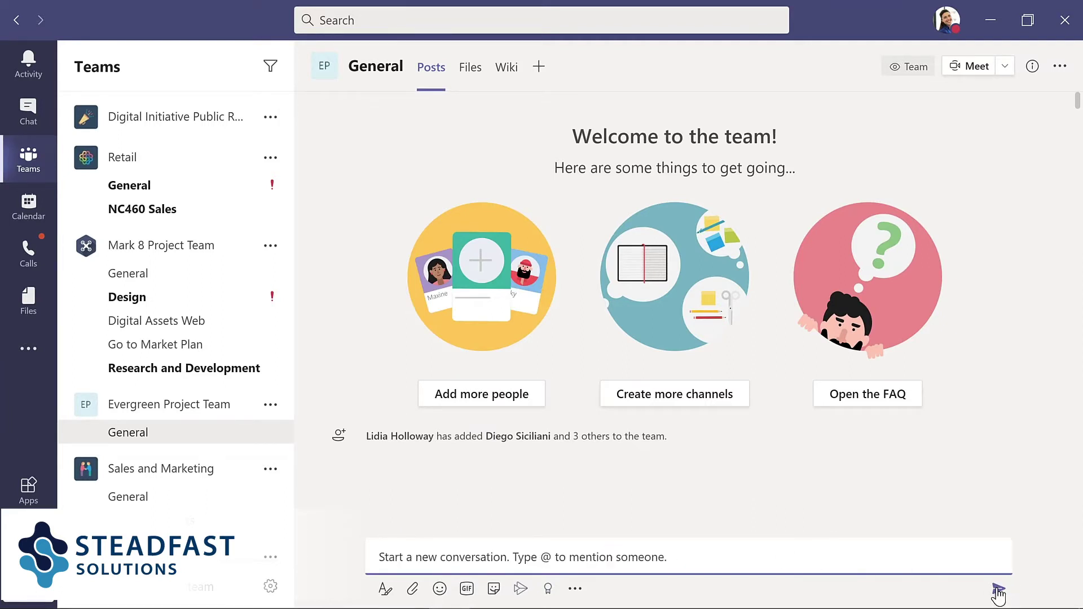
pyautogui.click(332, 535)
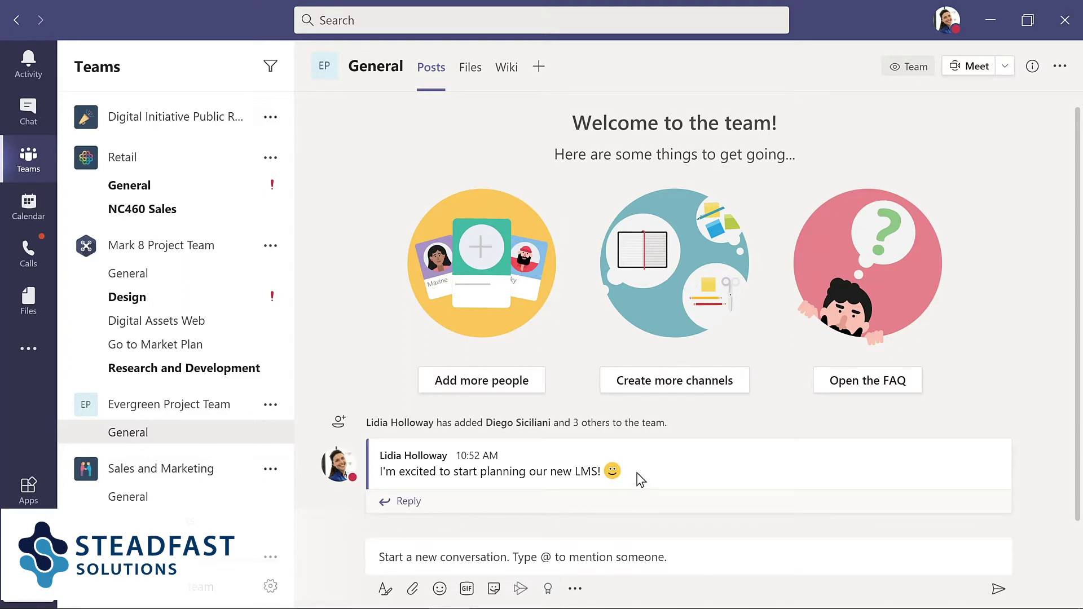
pyautogui.moveTo(642, 479)
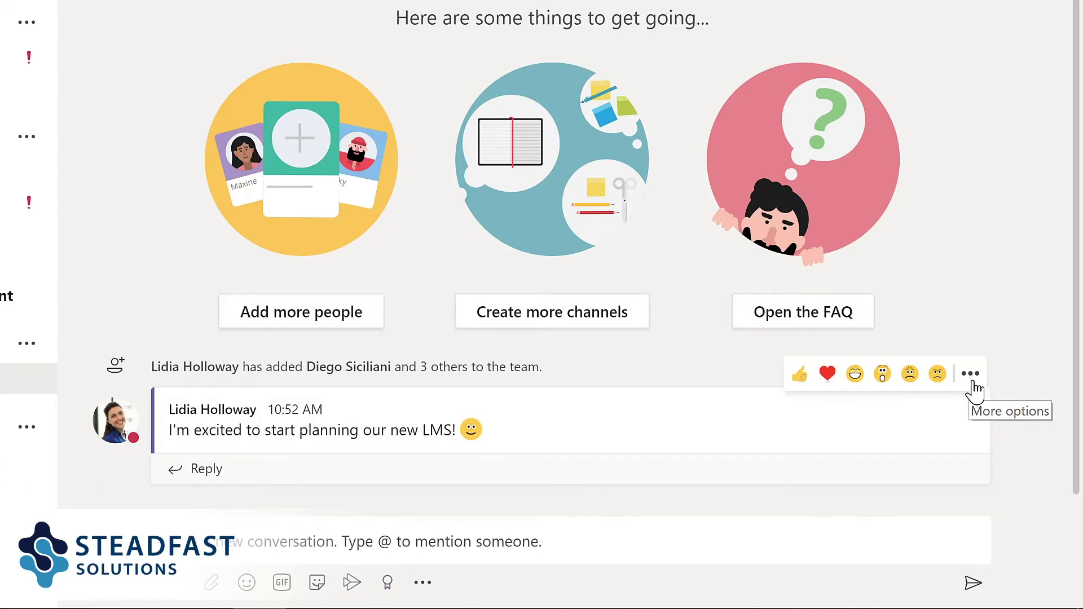
pyautogui.click(970, 375)
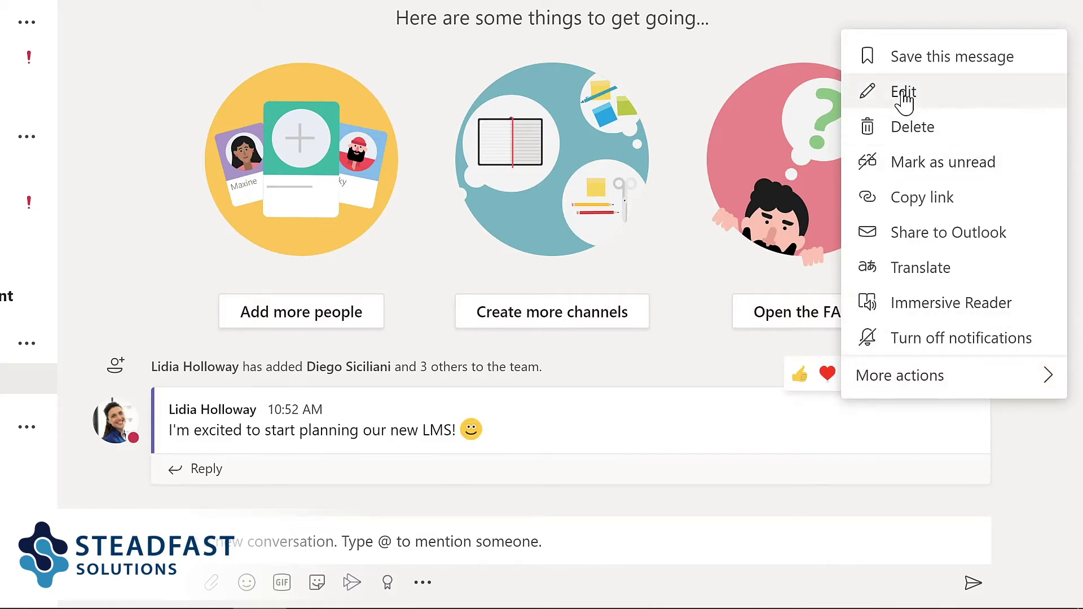
pyautogui.click(904, 92)
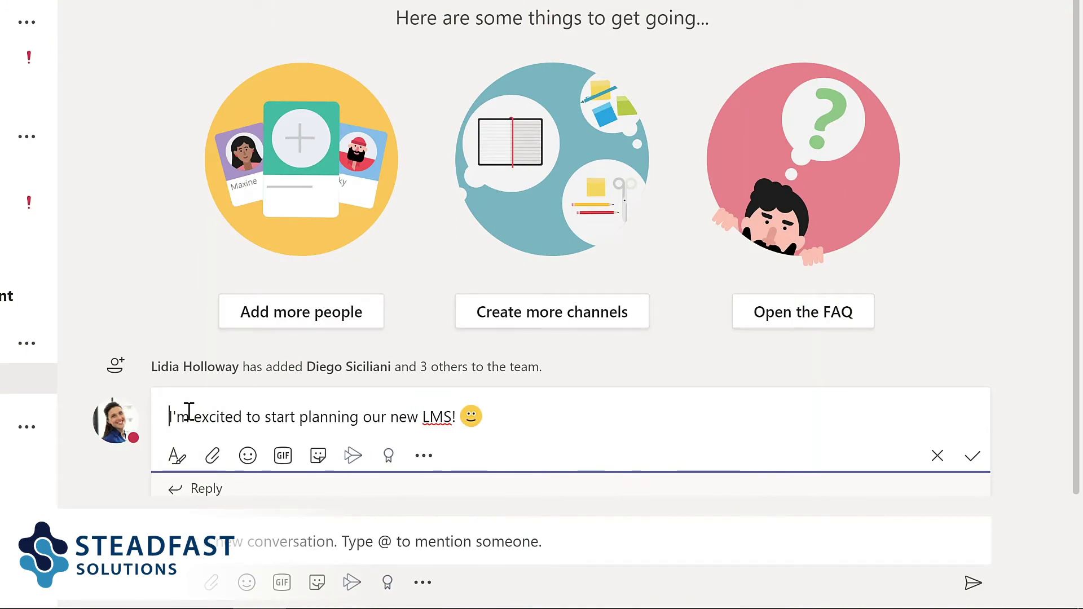
pyautogui.write('@')
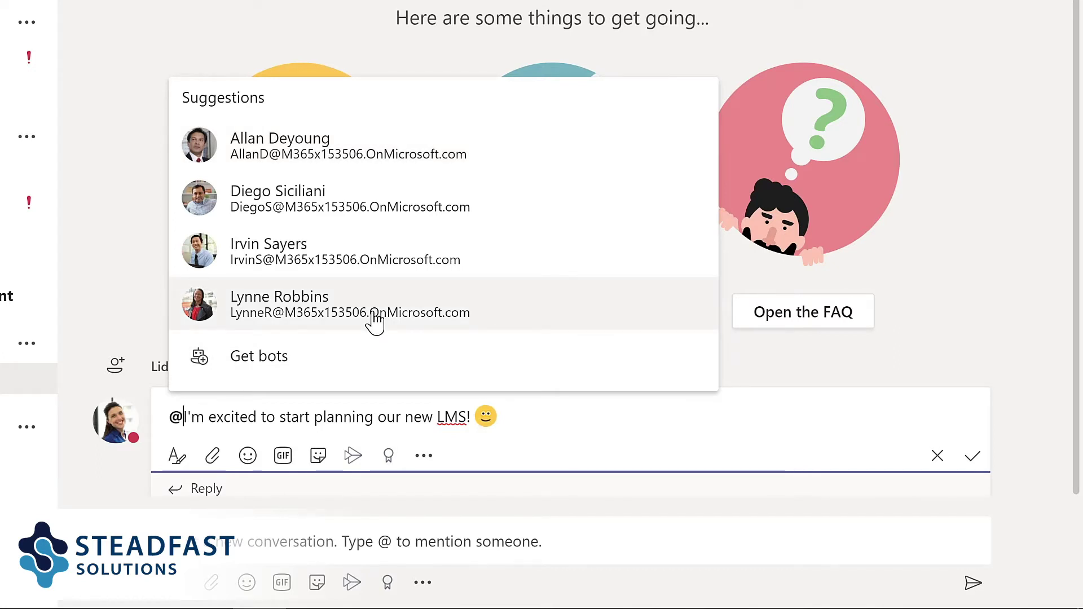
pyautogui.press('Down')
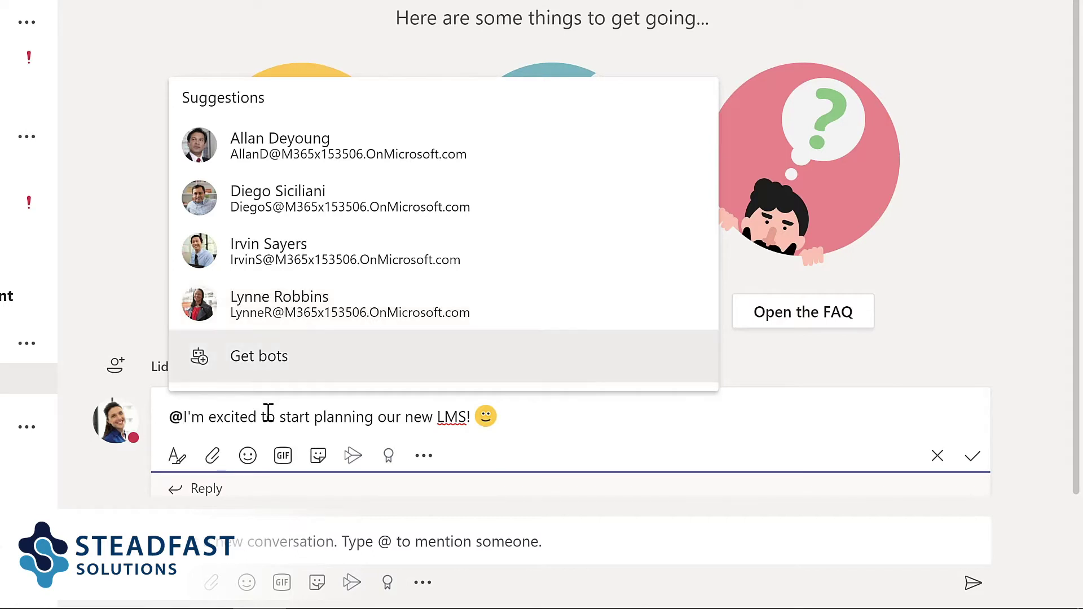
pyautogui.write('team')
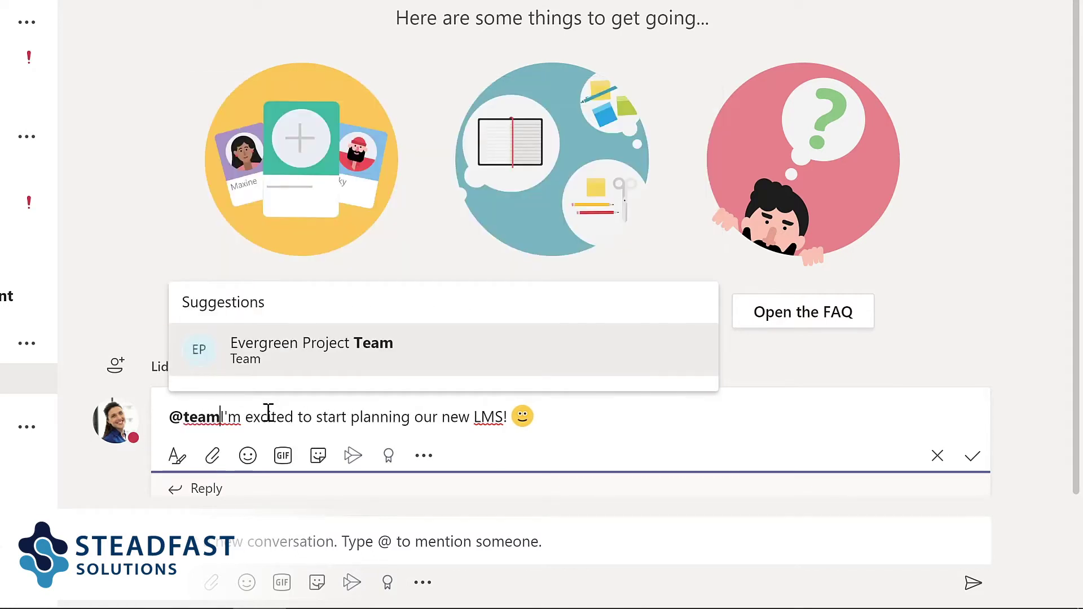
pyautogui.click(295, 357)
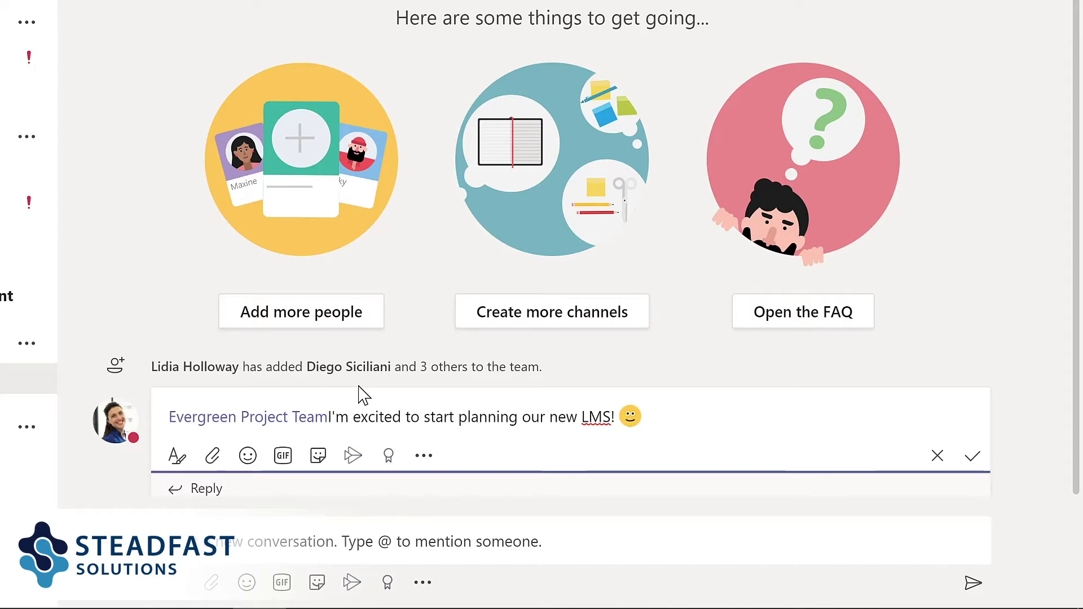
pyautogui.write(',')
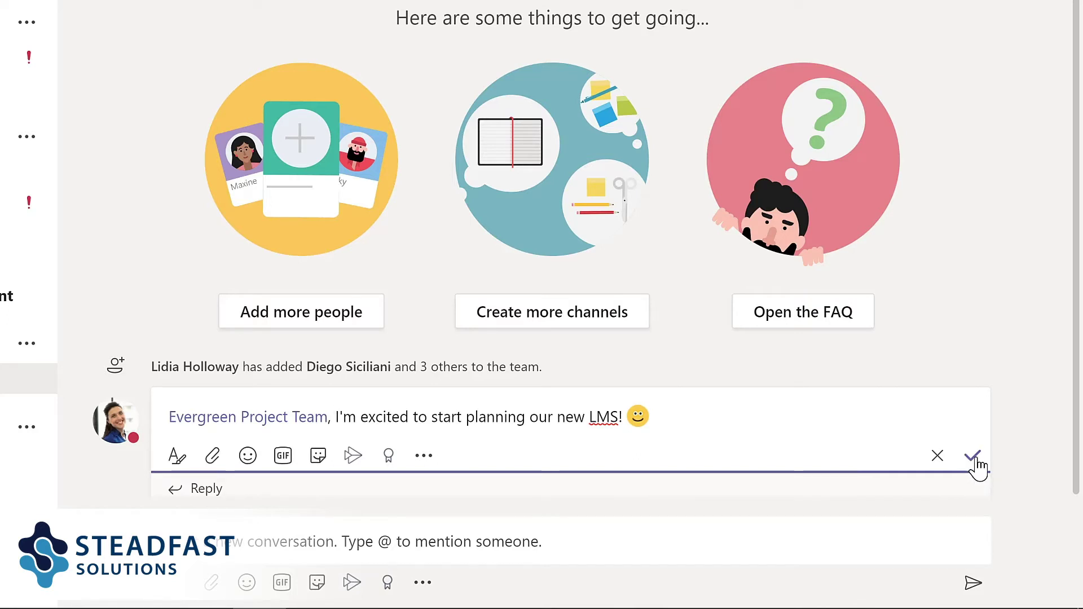
pyautogui.click(974, 464)
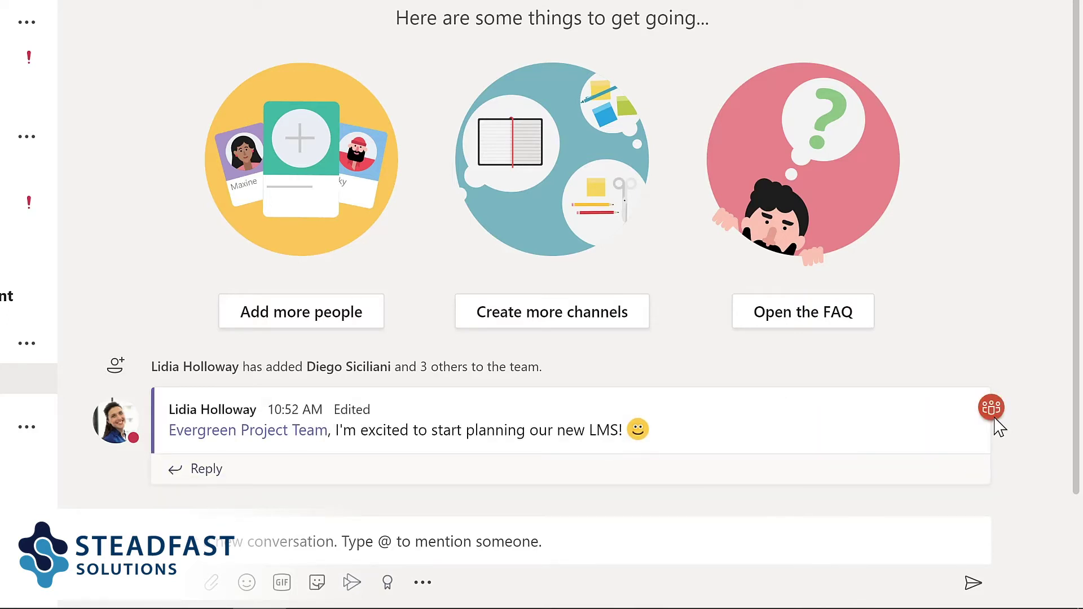
pyautogui.moveTo(996, 417)
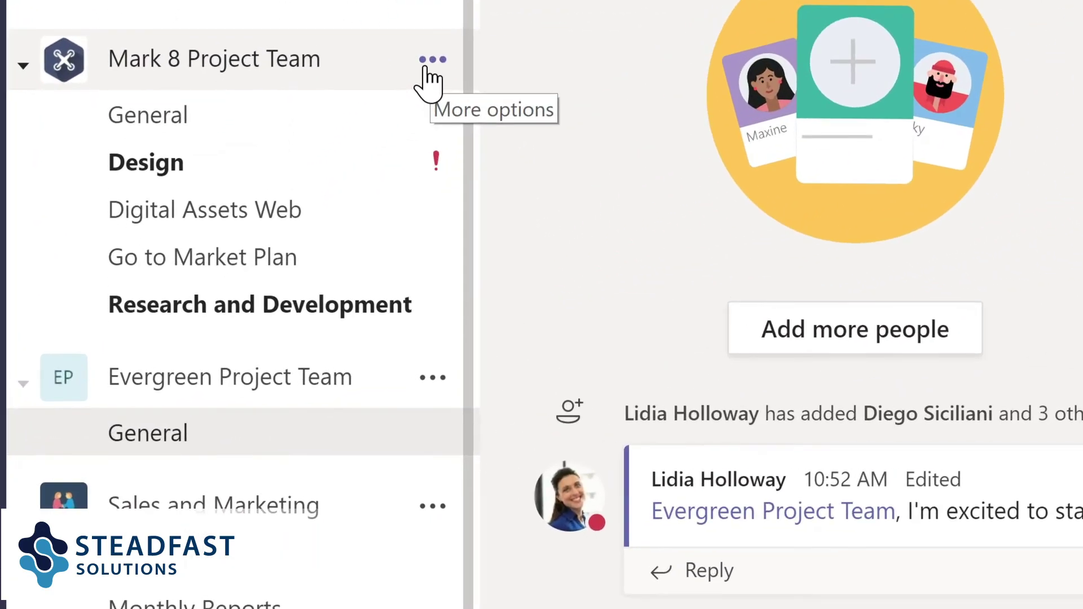
# Step: Open the management page of Mark 8 Project Team and review its owners, members and guests, channels and analytics
pyautogui.click(432, 60)
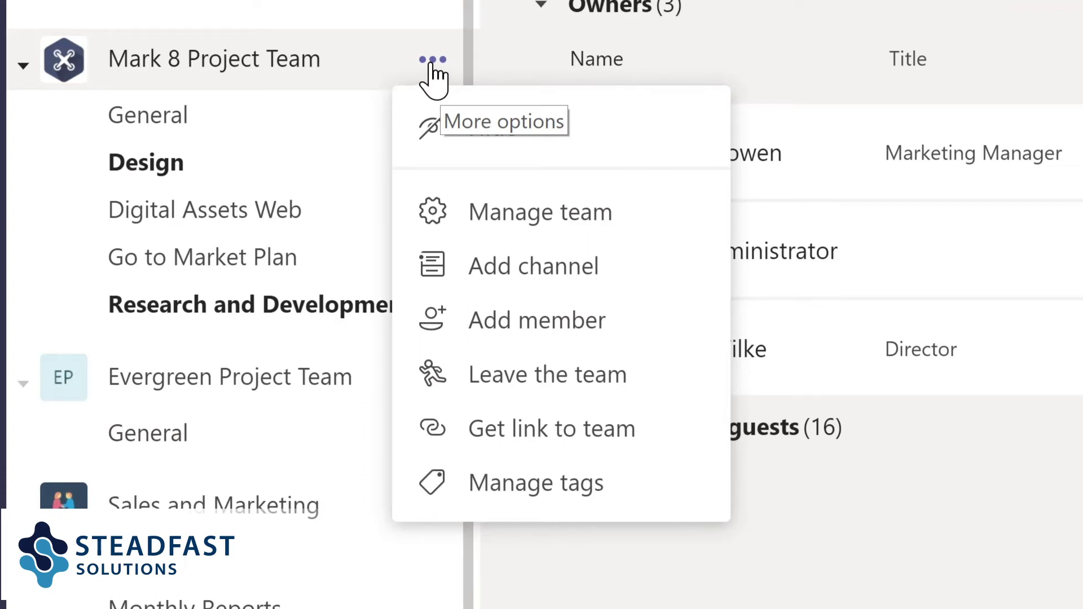
pyautogui.click(524, 220)
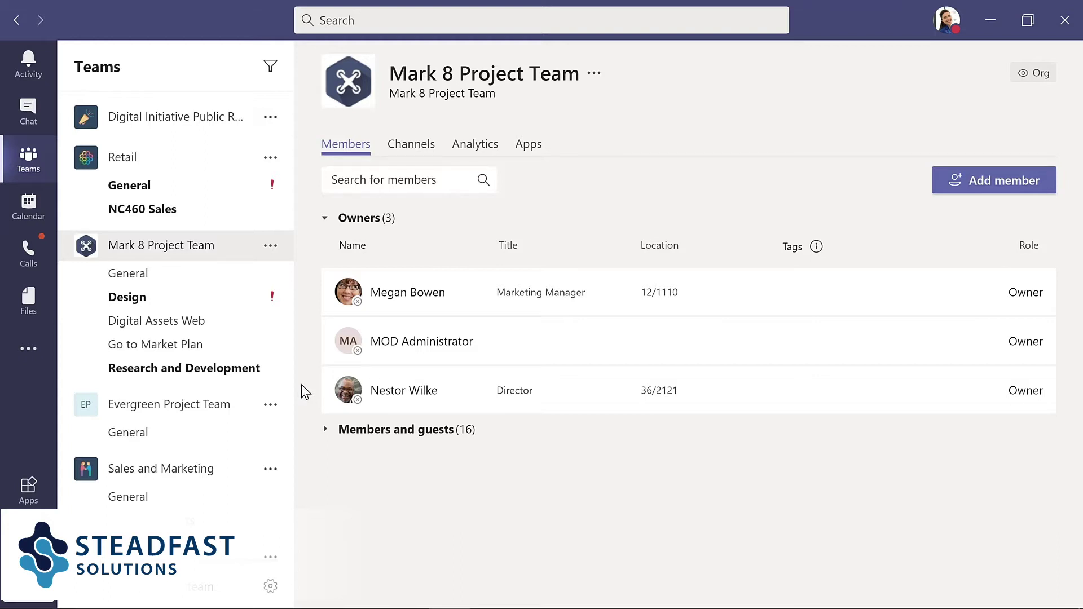
pyautogui.click(368, 432)
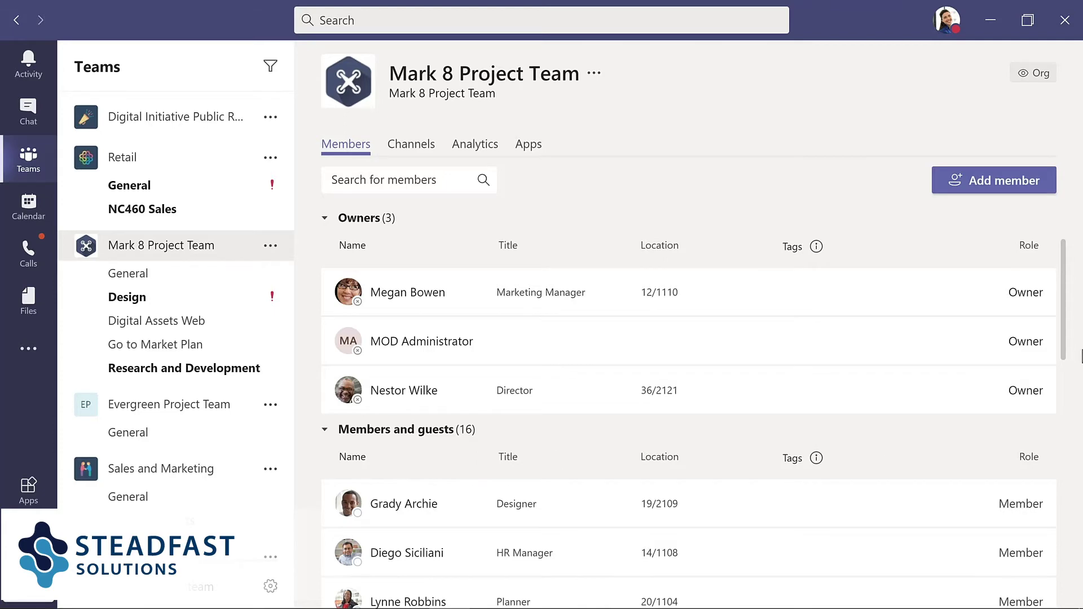
pyautogui.scroll(-3, 1071, 391)
pyautogui.scroll(-4, 1079, 439)
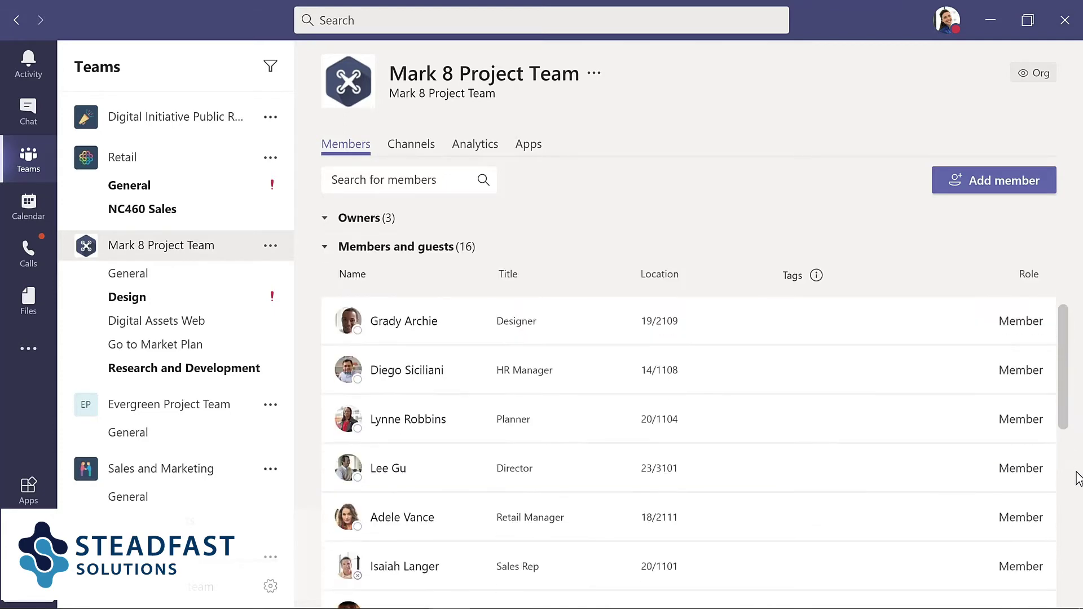
pyautogui.scroll(-4, 1074, 584)
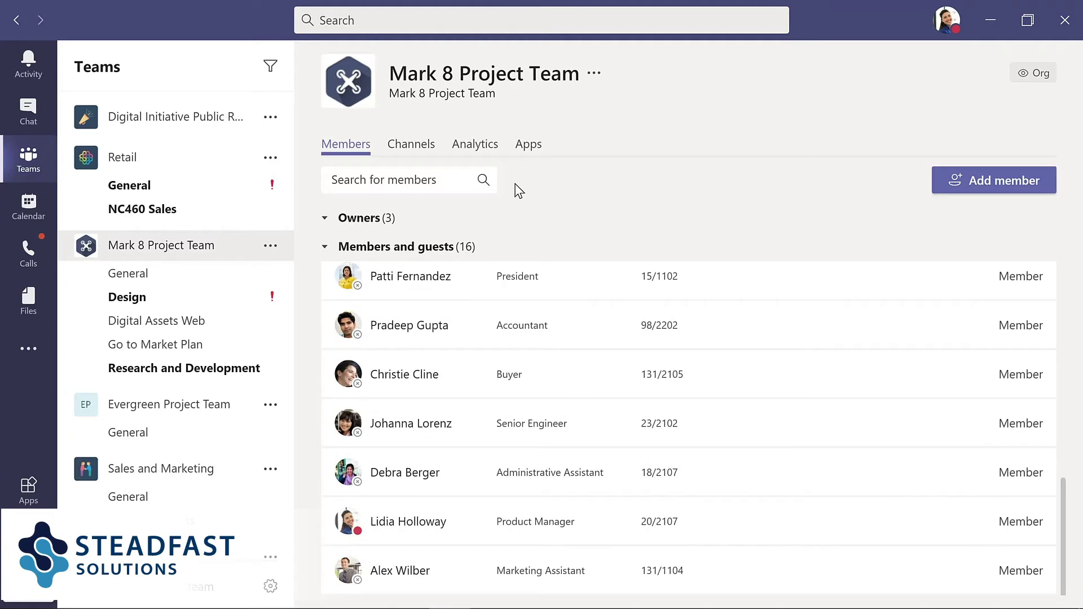
pyautogui.click(411, 145)
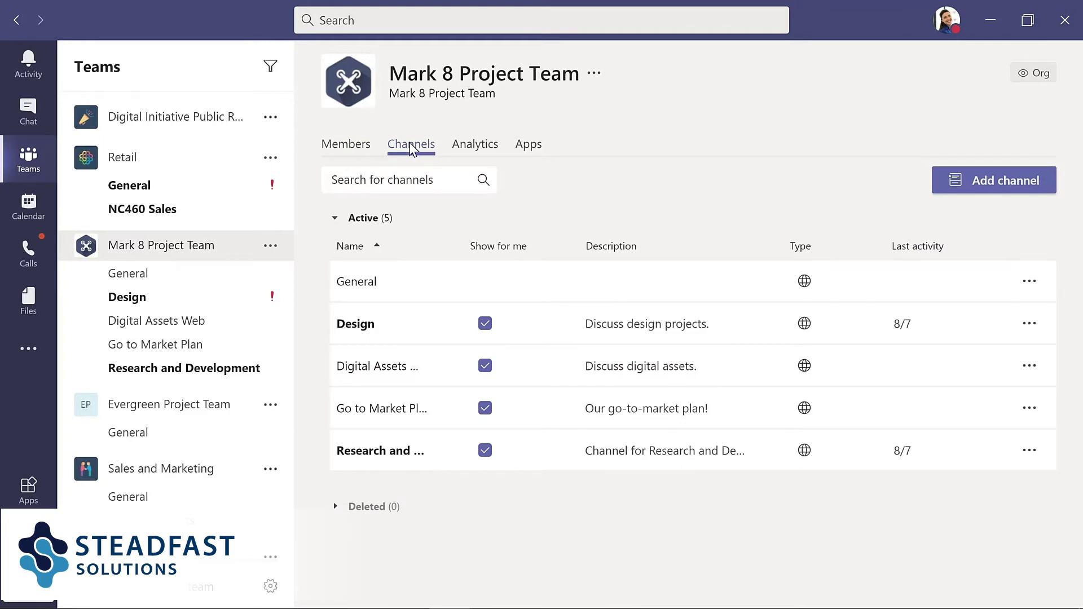
pyautogui.click(474, 148)
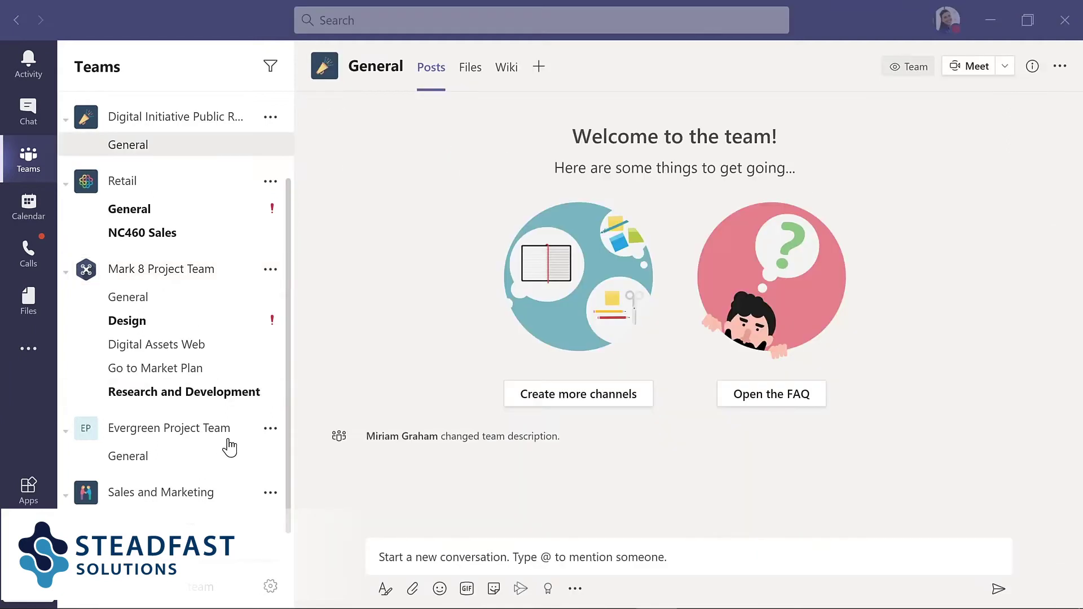
# Step: Add the director to Evergreen Project Team as a member
pyautogui.click(270, 430)
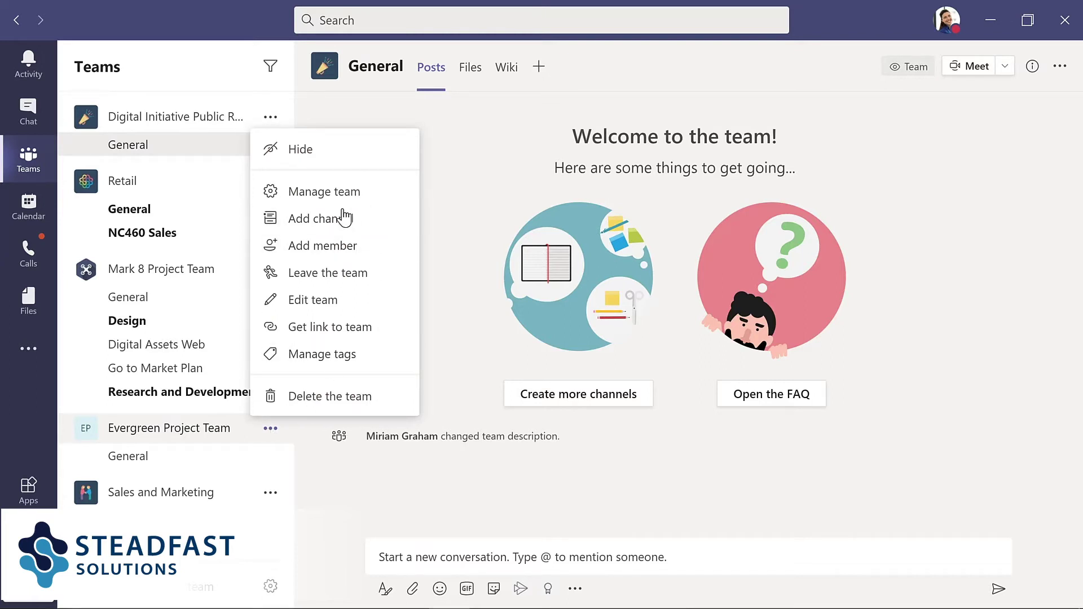
pyautogui.click(319, 248)
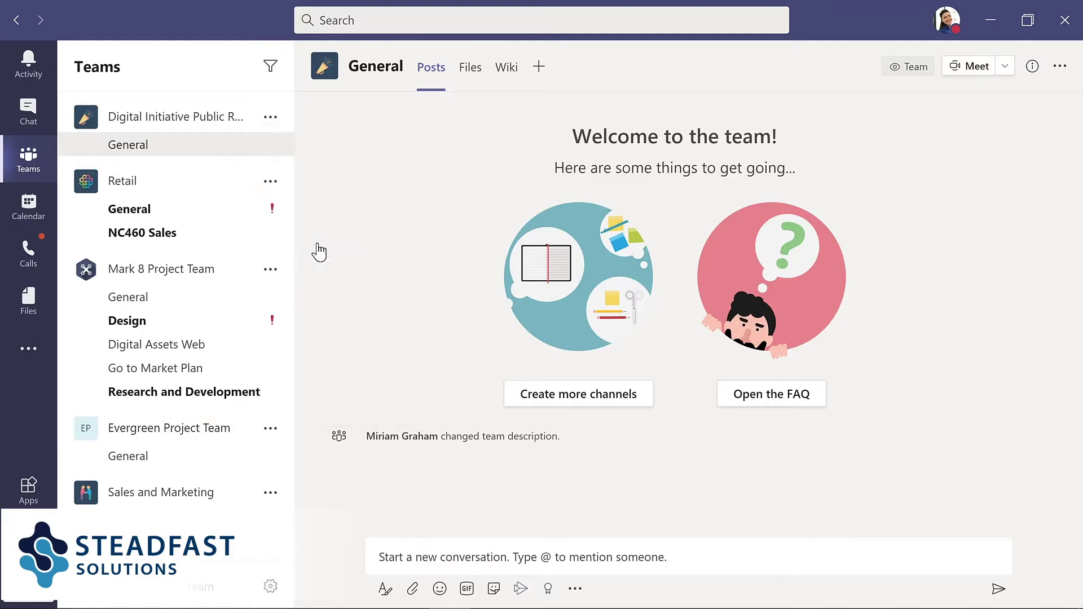
pyautogui.write('nestor')
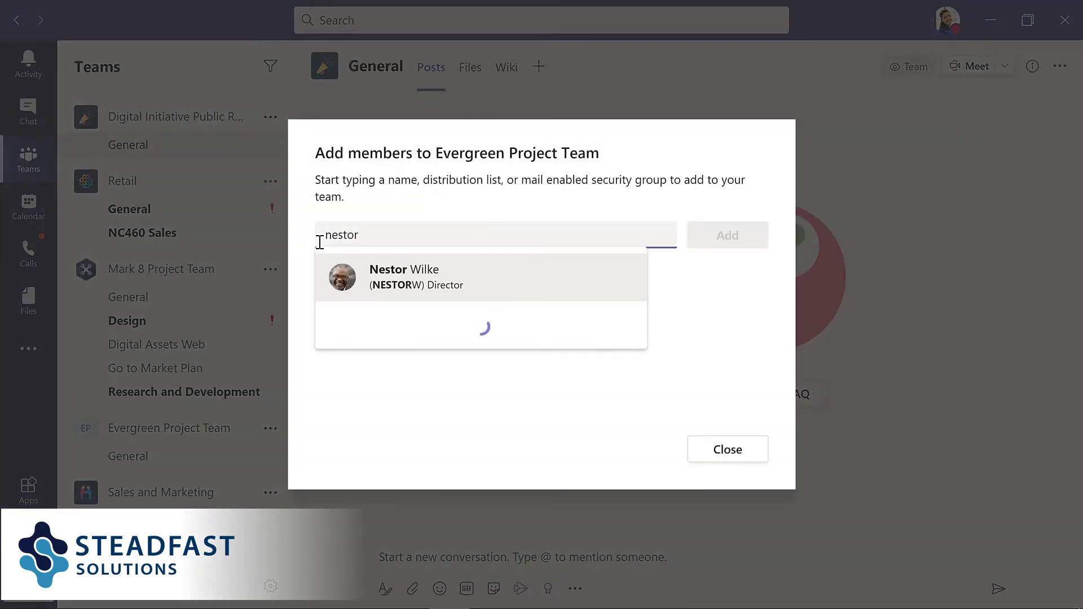
pyautogui.press('Return')
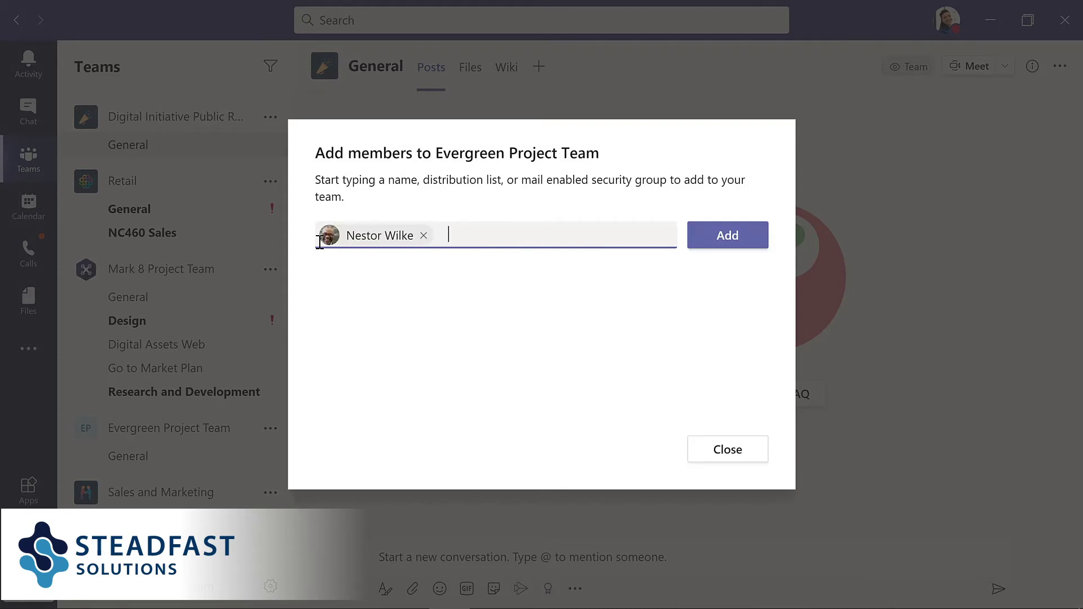
pyautogui.click(734, 238)
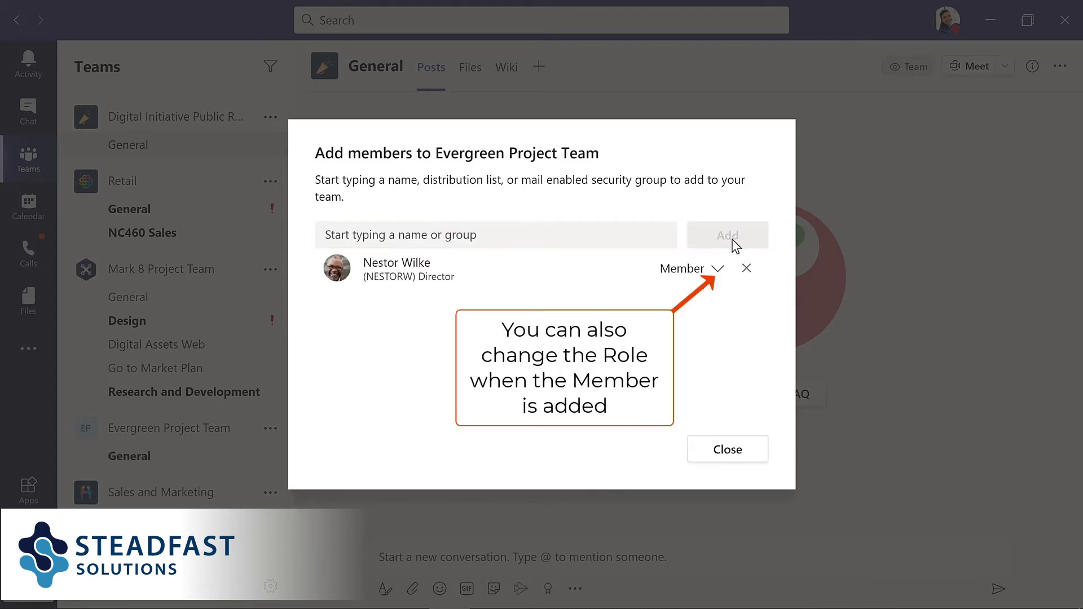
pyautogui.click(725, 446)
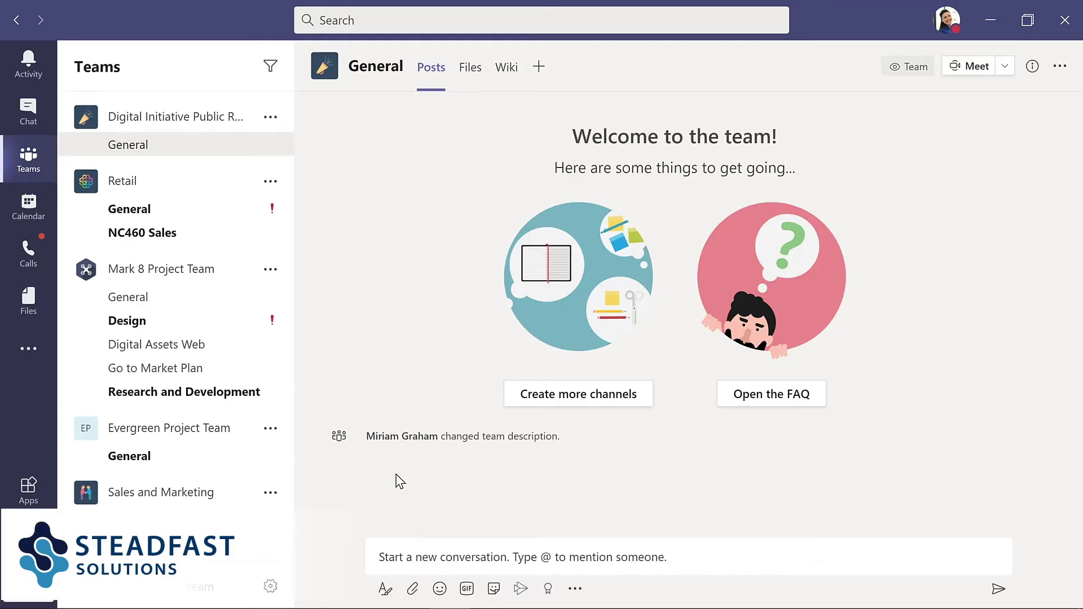
# Step: Change the director's role in Evergreen Project Team to Owner
pyautogui.click(271, 430)
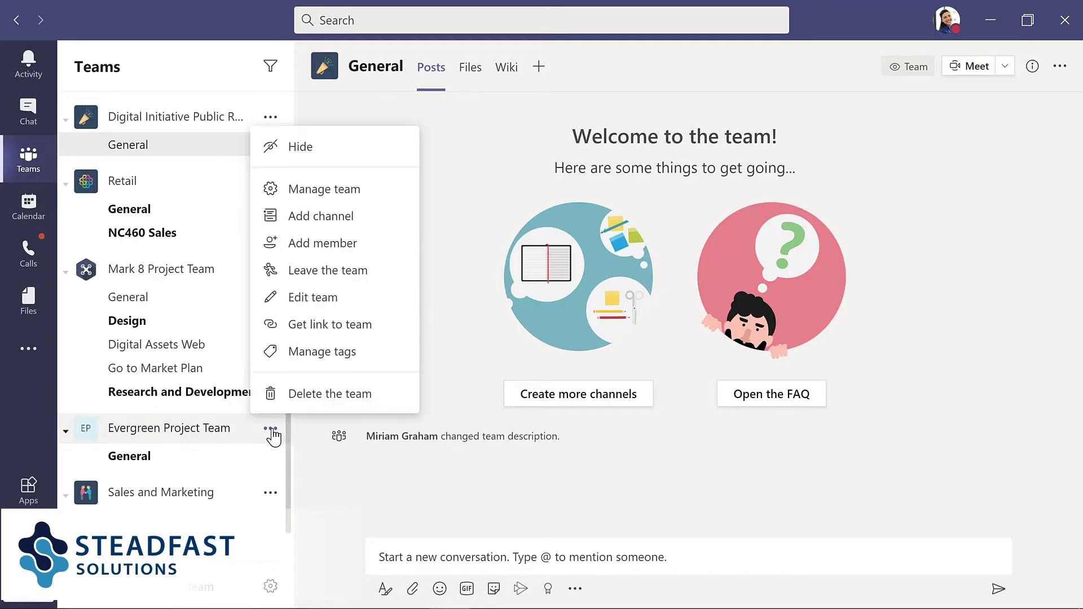
pyautogui.click(332, 190)
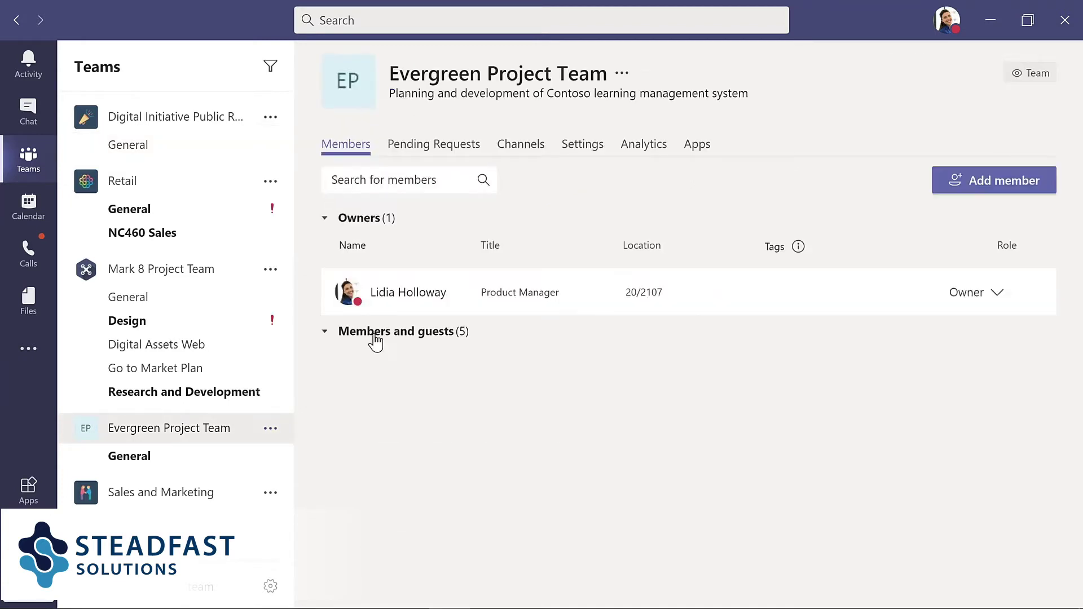
pyautogui.click(375, 339)
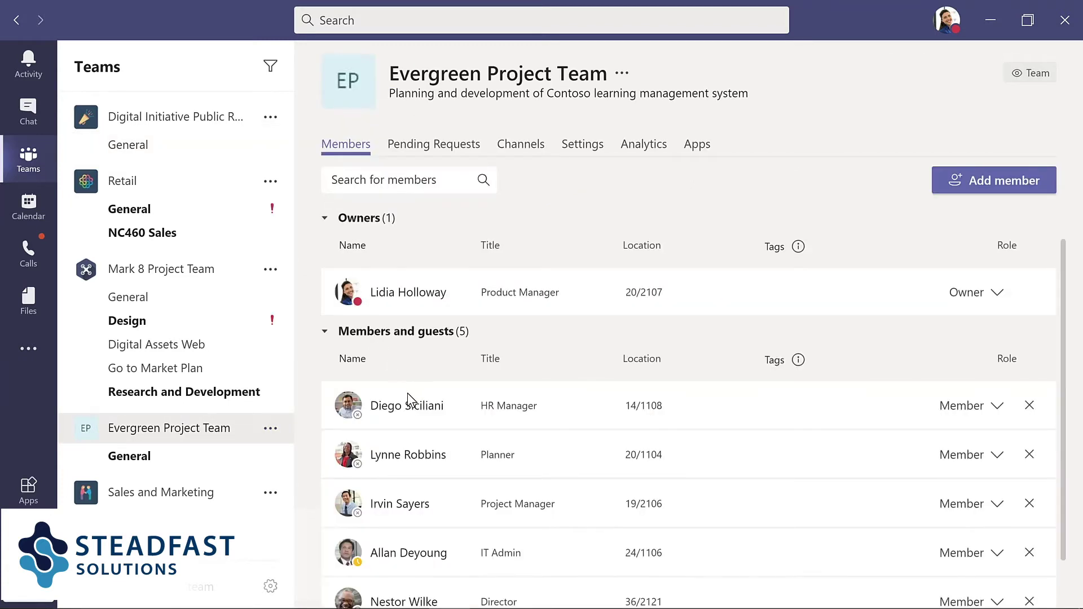
pyautogui.scroll(-1, 414, 412)
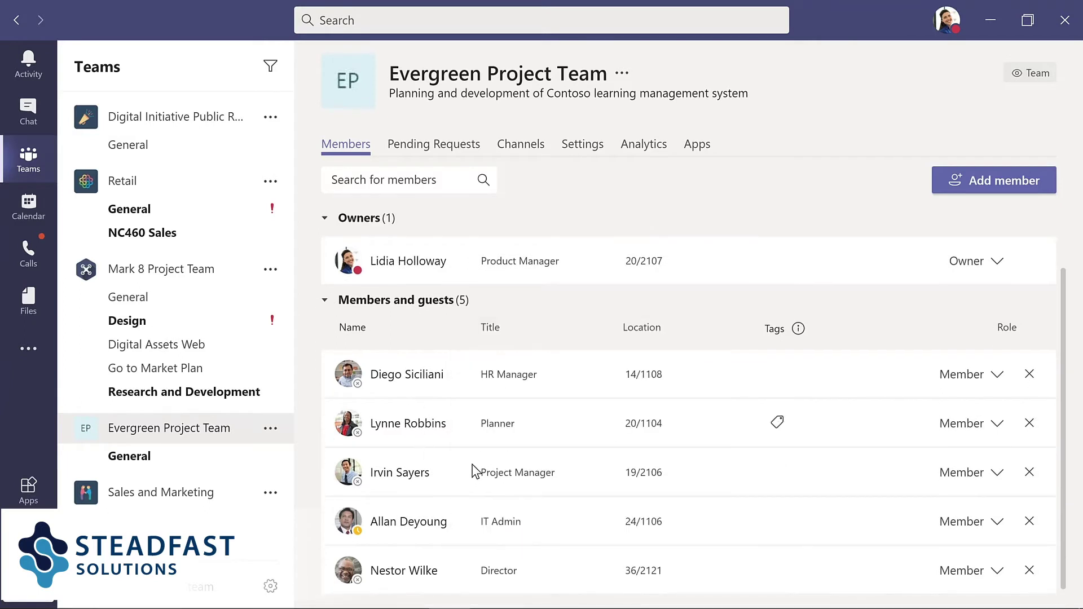
pyautogui.click(996, 573)
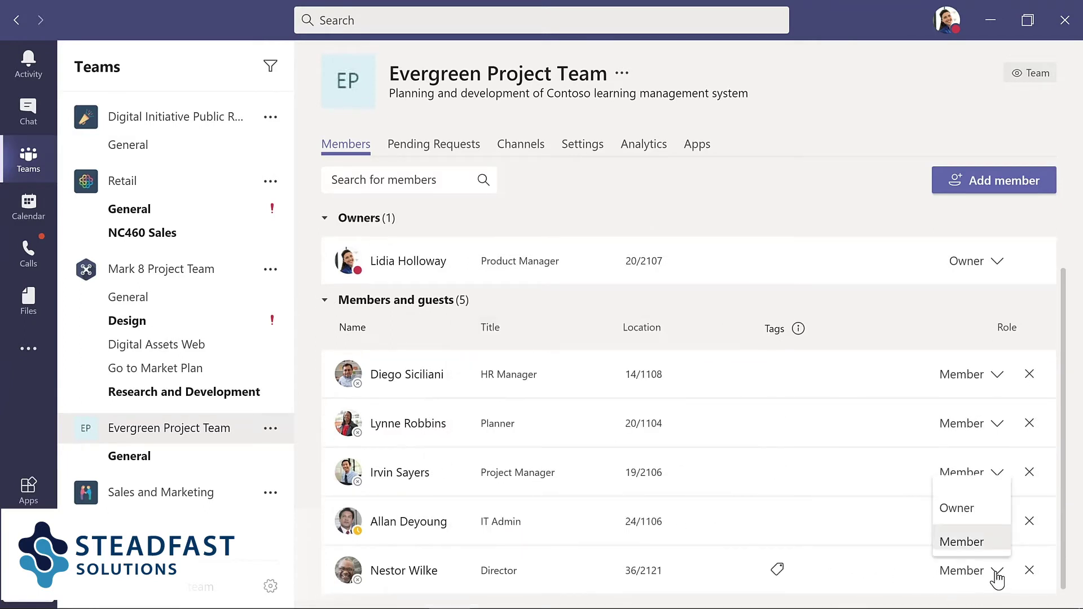
pyautogui.click(964, 512)
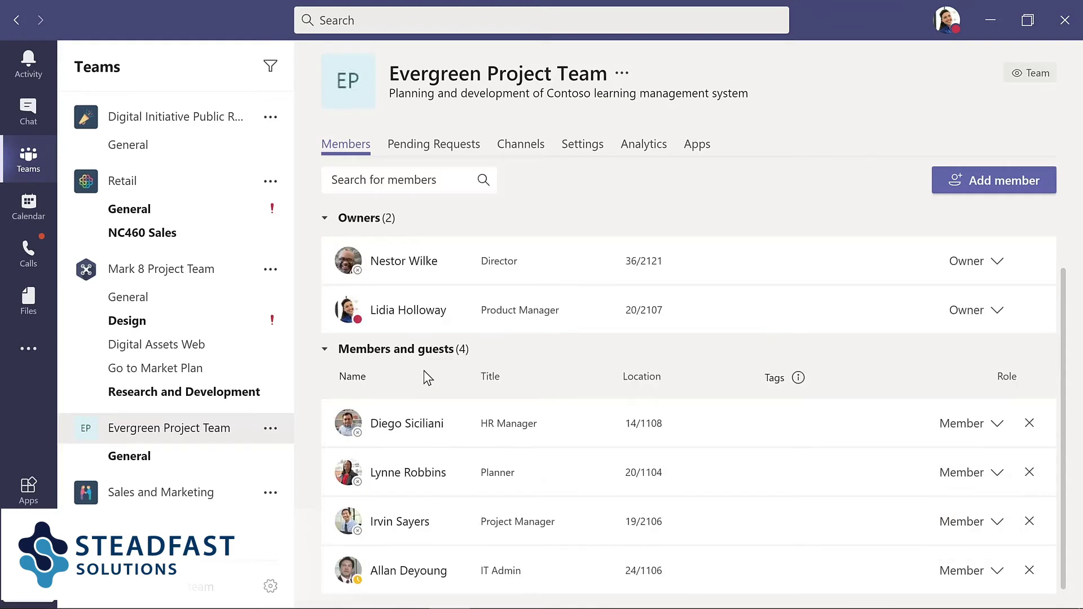
# Step: Start an announcement in Evergreen Project Team's General channel with a headline welcoming the director by first name
pyautogui.click(145, 455)
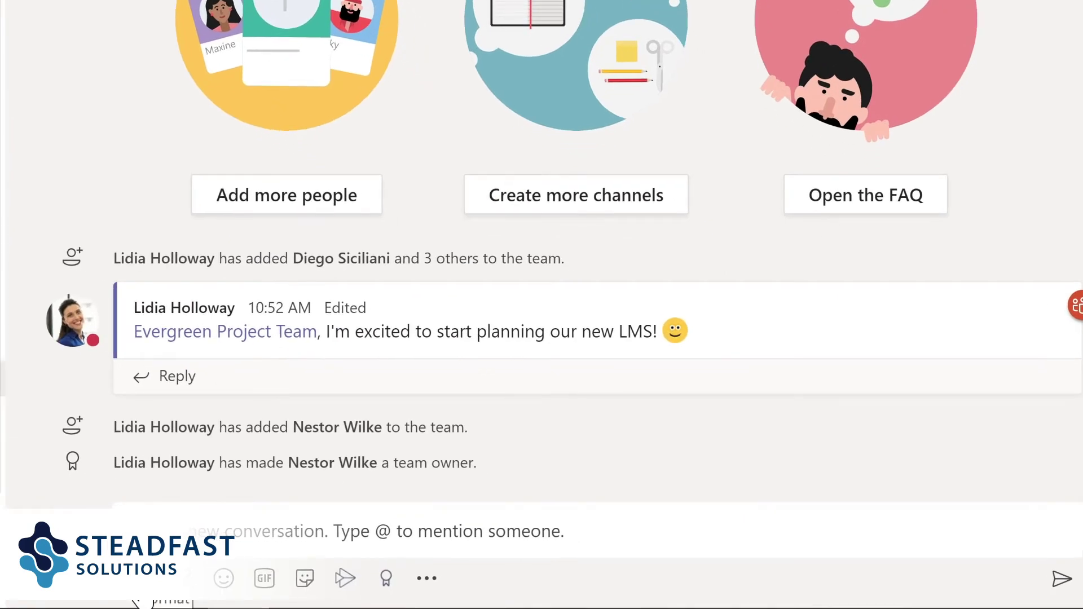
pyautogui.click(143, 579)
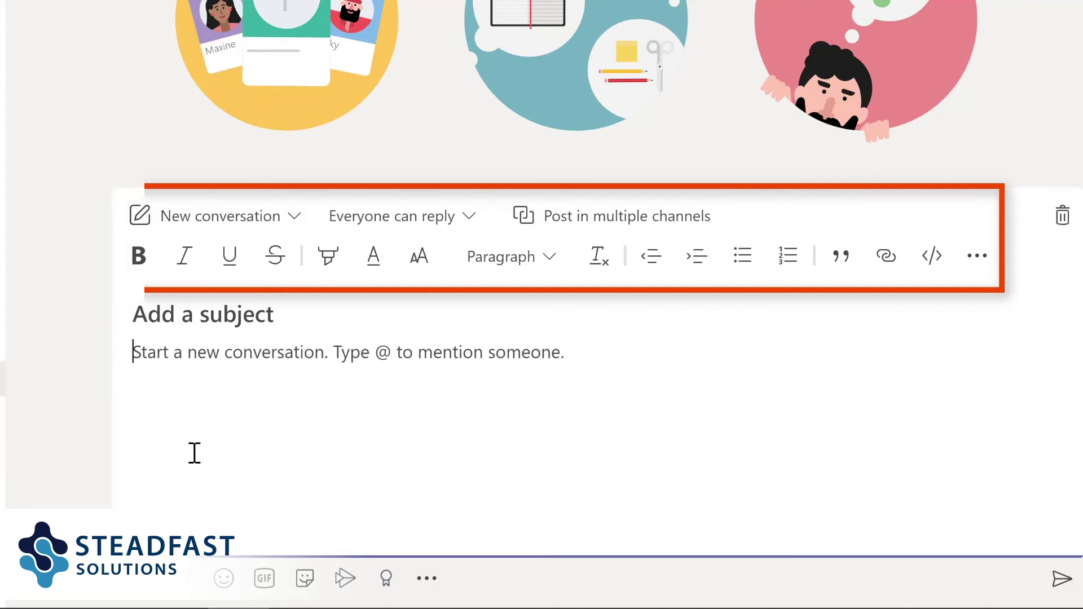
pyautogui.click(295, 220)
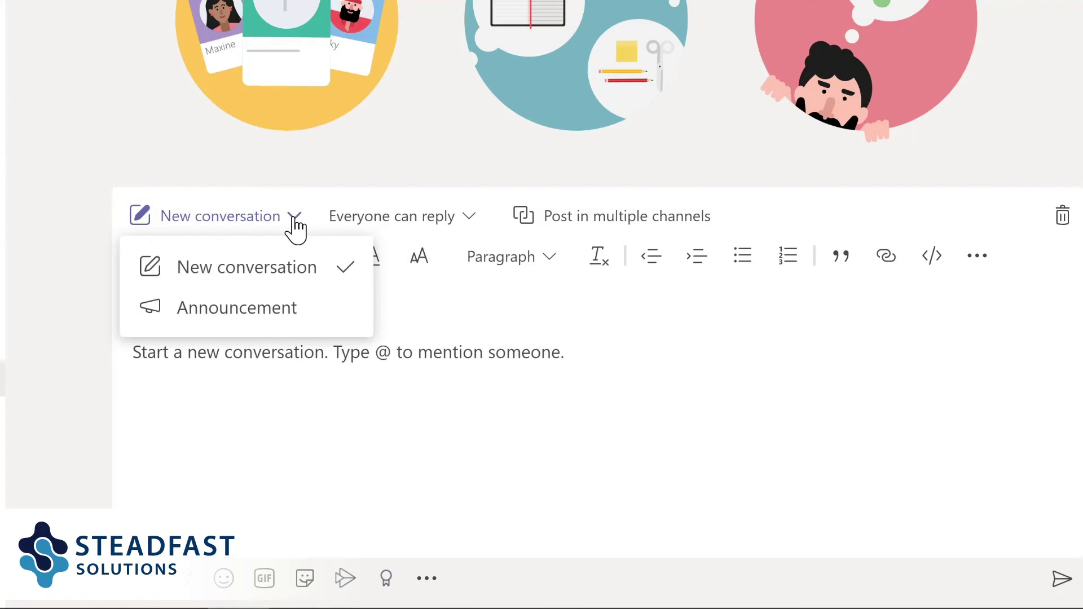
pyautogui.click(249, 312)
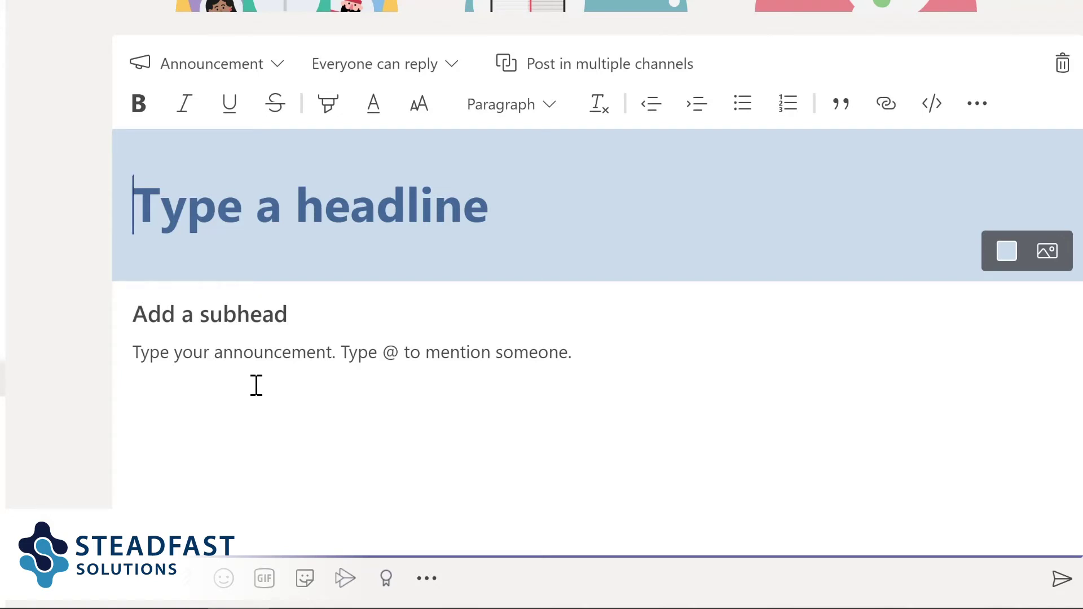
pyautogui.write('Welcome Nestor!')
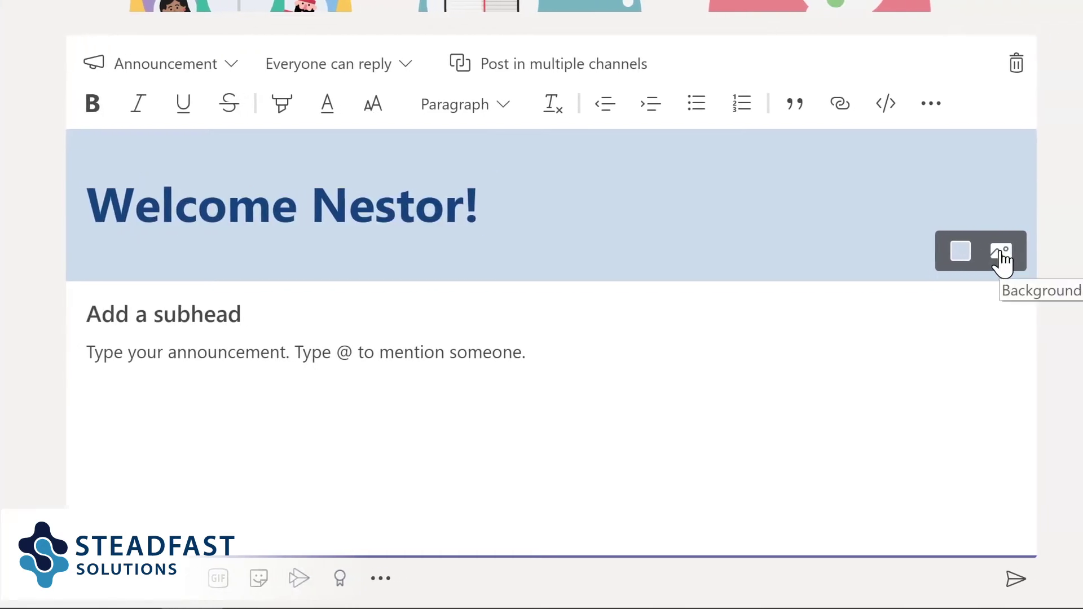
# Step: Give the announcement a dark teal background, add a subhead and text welcoming the director to Contoso and the LMS planning team, and post it
pyautogui.click(949, 254)
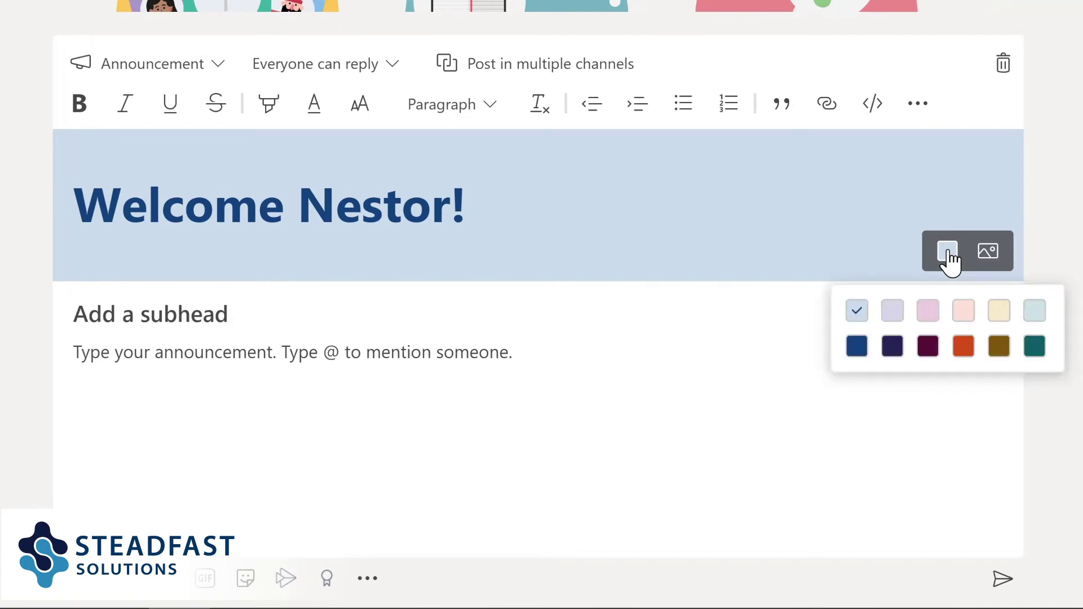
pyautogui.click(1036, 349)
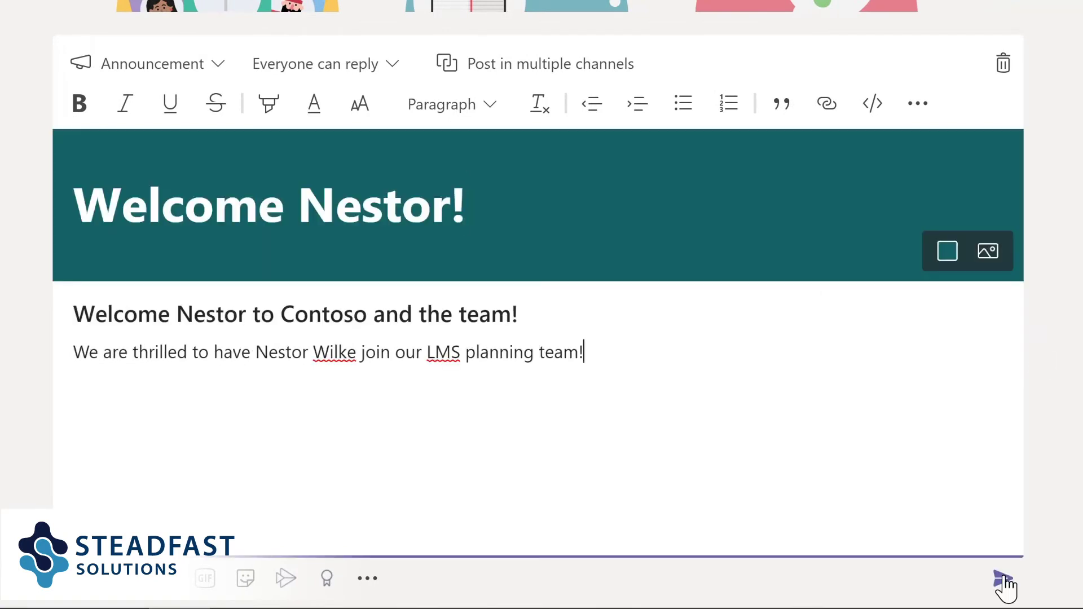
pyautogui.click(1003, 581)
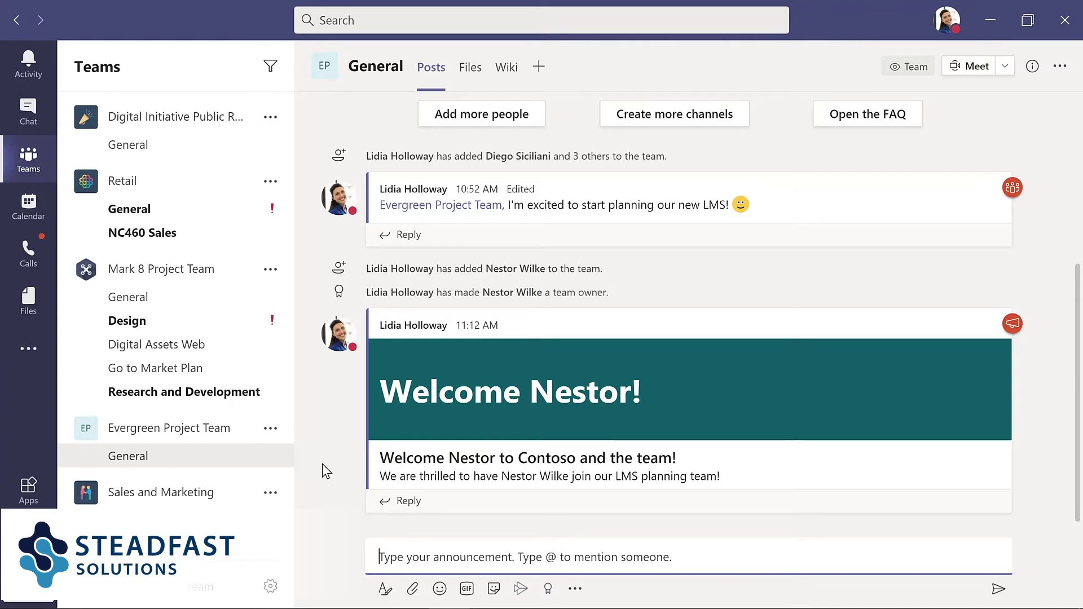
# Step: Start a new channel in Evergreen Project Team named Design with the description "Design and planning of LMS"
pyautogui.click(271, 431)
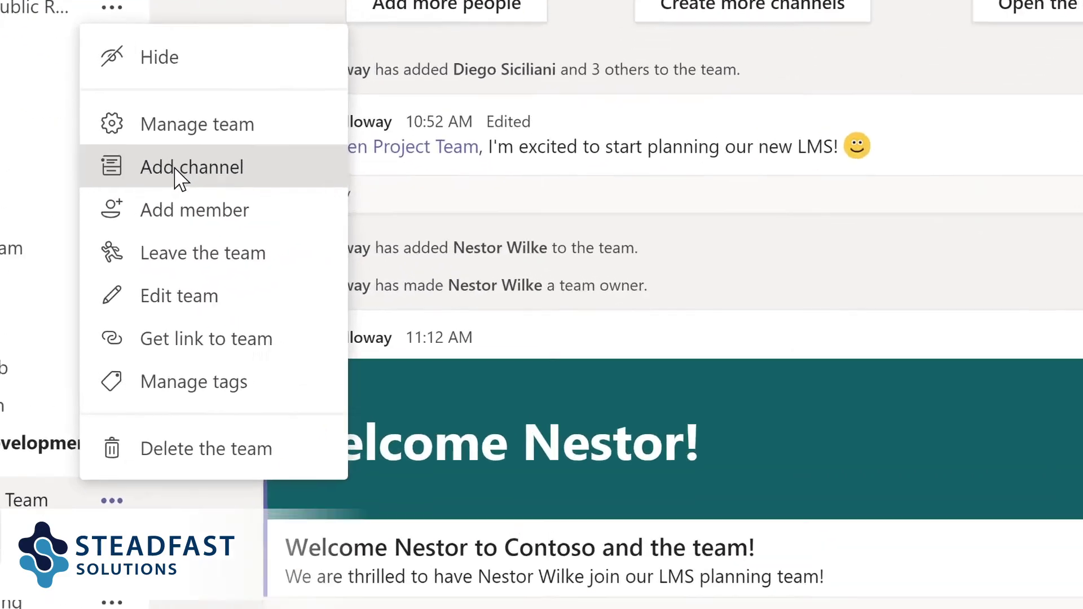
pyautogui.click(304, 220)
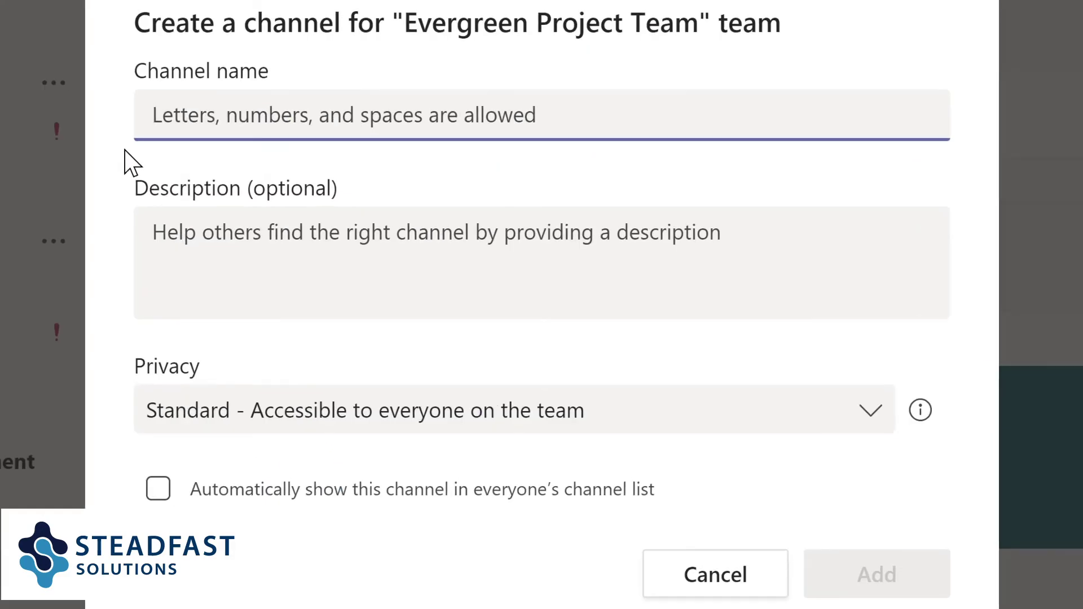
pyautogui.write('D')
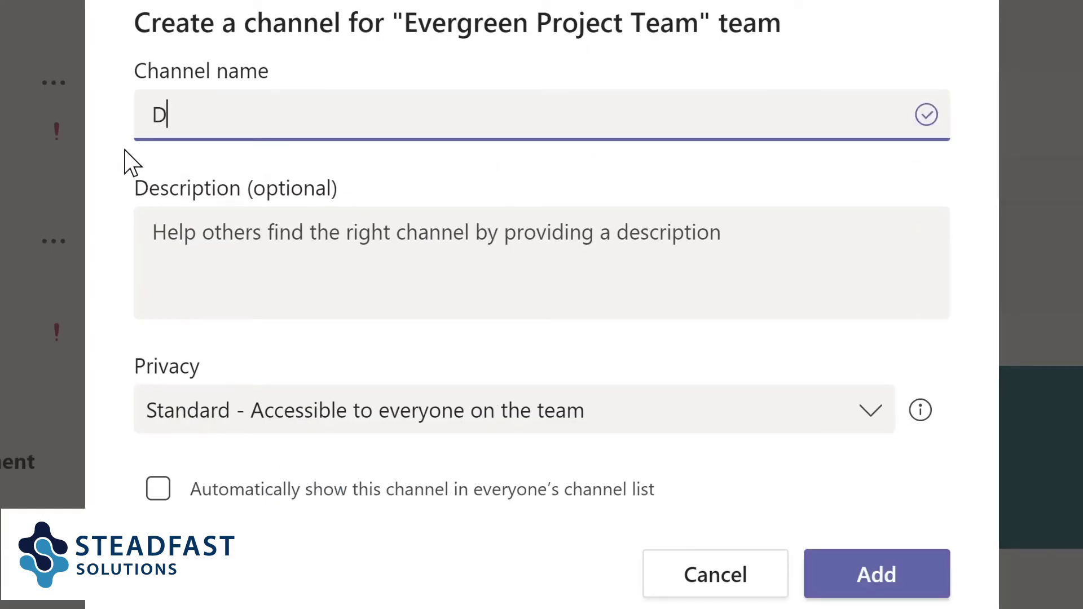
pyautogui.write('es')
pyautogui.write('ign')
pyautogui.click(170, 232)
pyautogui.write('Design and planning of LMS')
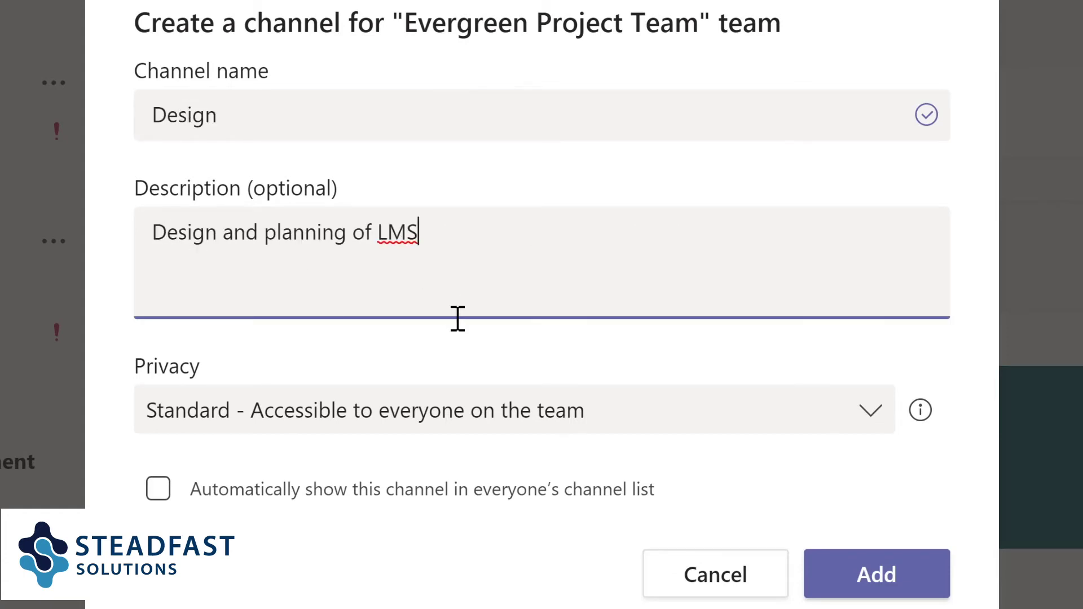
# Step: Keep the Design channel's privacy as Standard, show it automatically in everyone's channel list, and add the channel
pyautogui.click(873, 420)
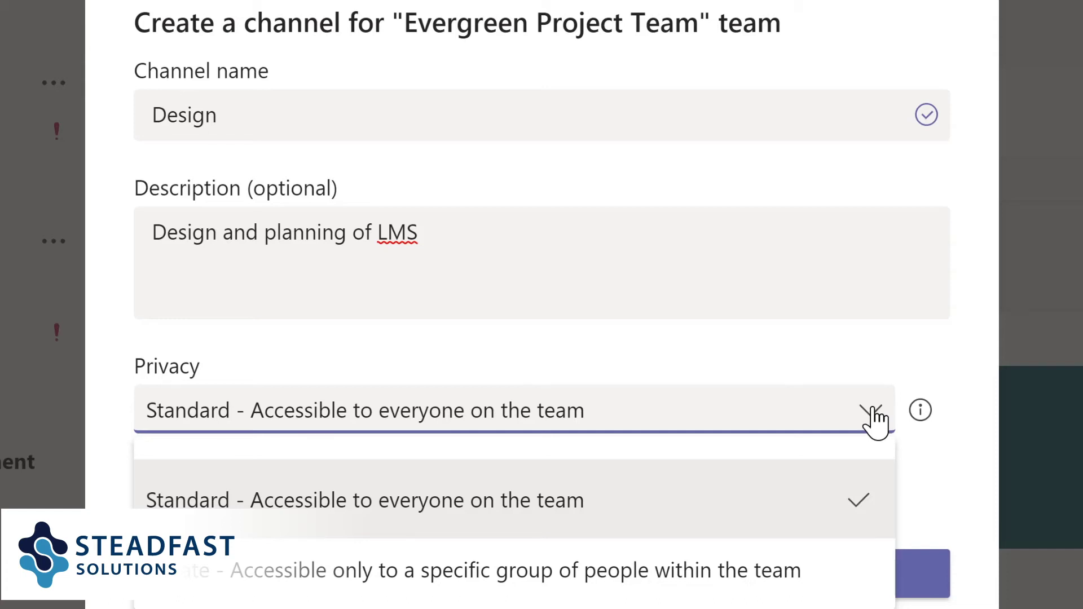
pyautogui.click(834, 366)
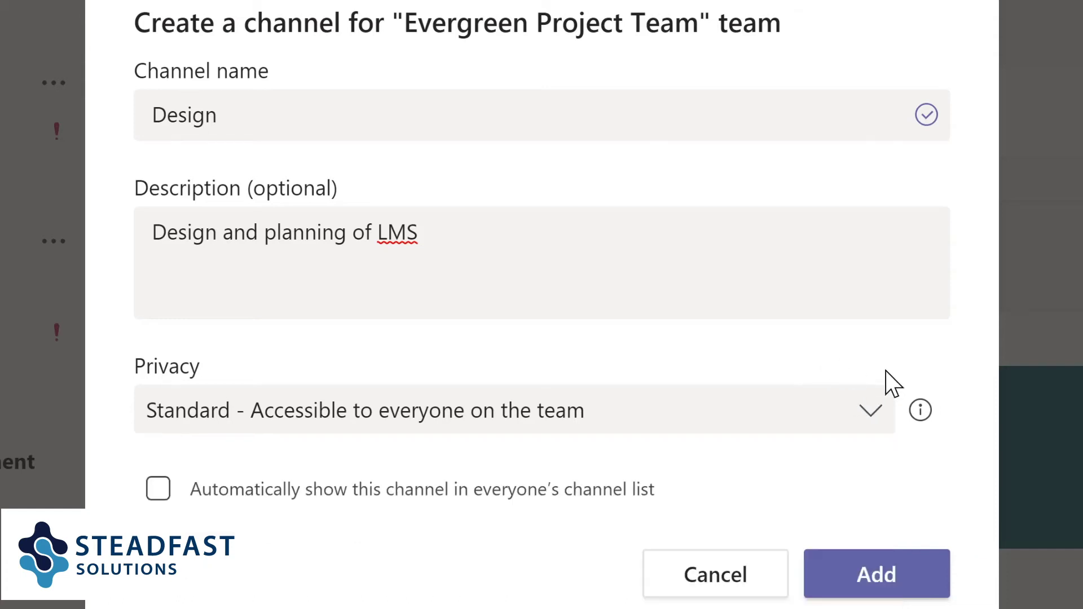
pyautogui.click(159, 490)
pyautogui.click(892, 578)
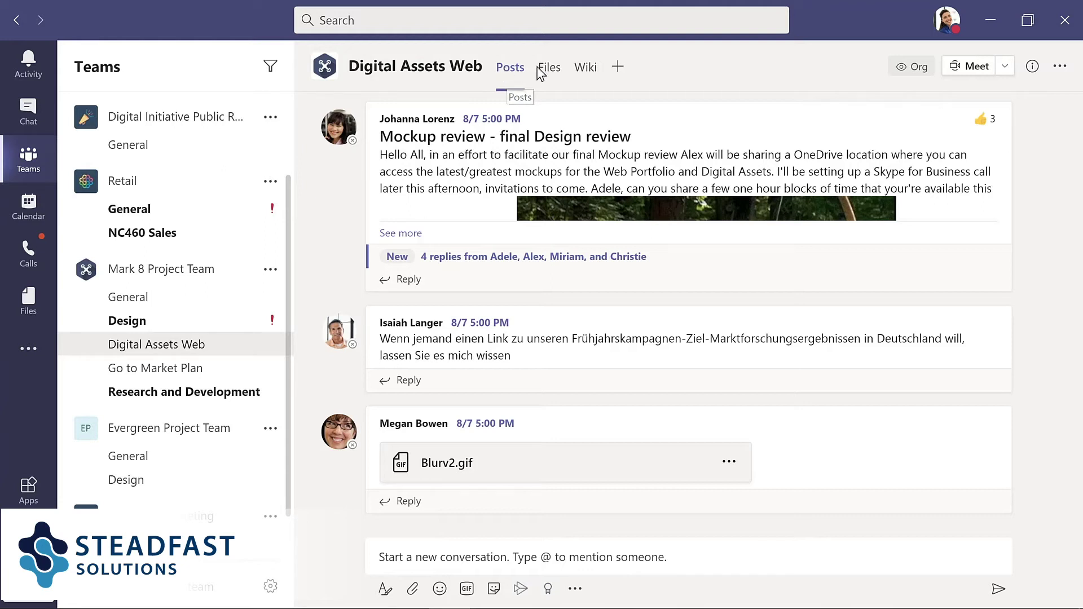
# Step: Review the Digital Assets Web channel's files, the open options for Product Launch.pptx, and the channel's wiki
pyautogui.click(553, 72)
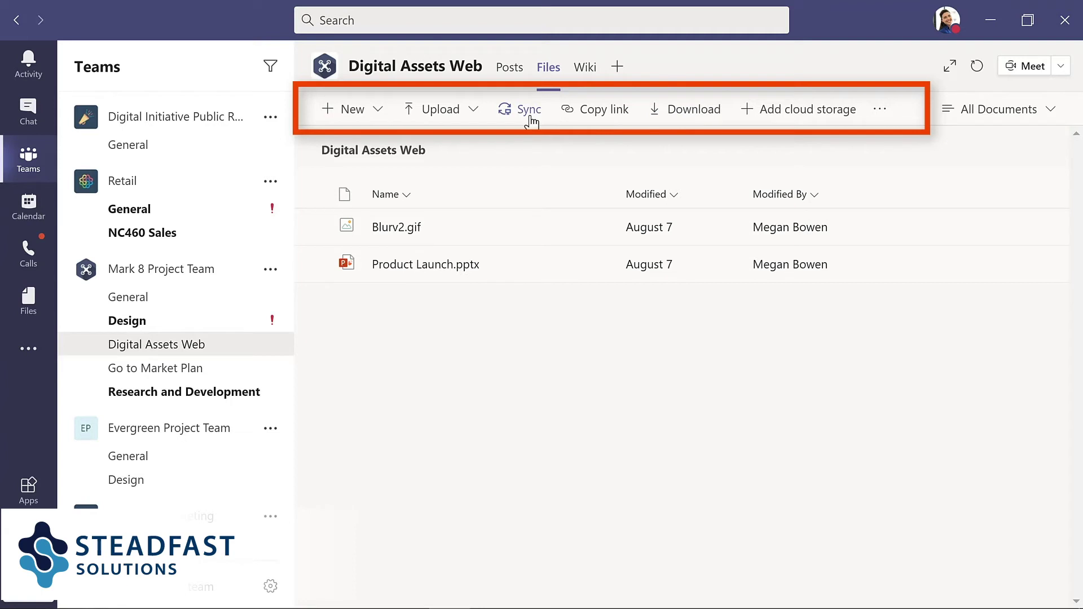
pyautogui.click(593, 267)
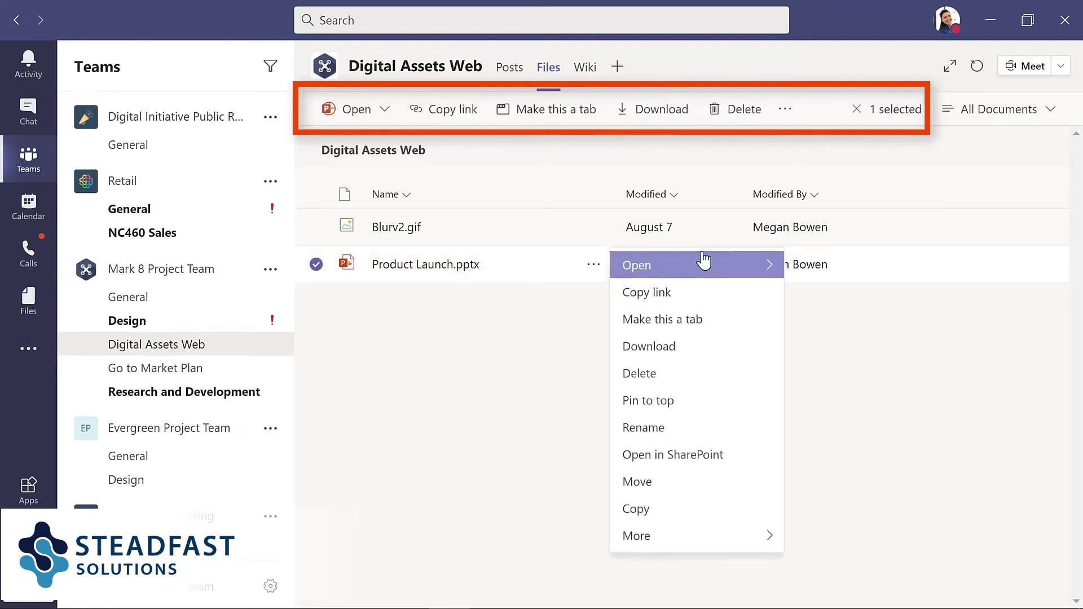
pyautogui.moveTo(769, 270)
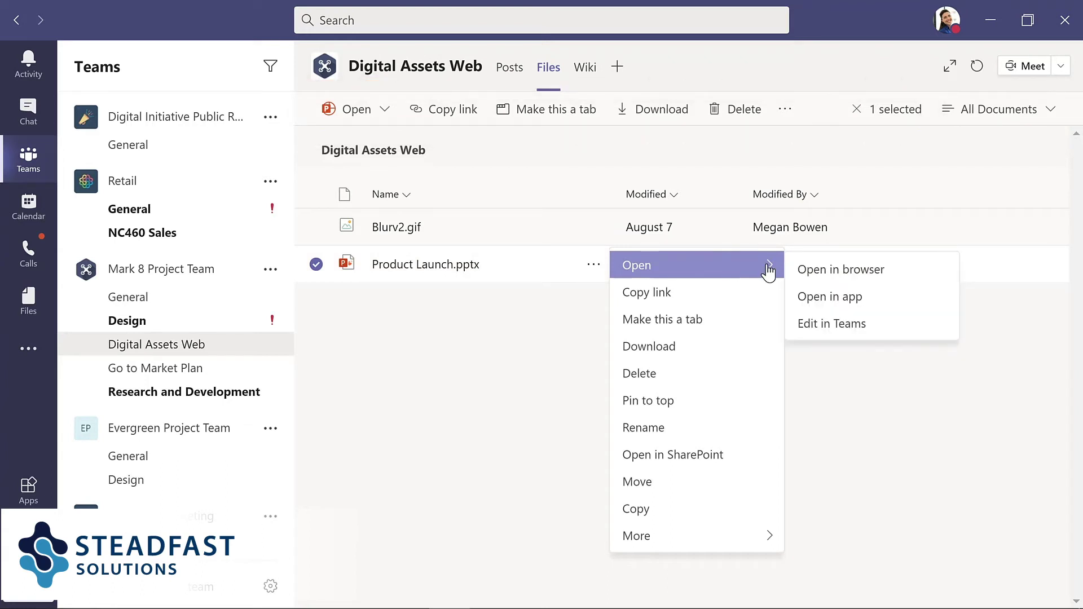
pyautogui.click(582, 150)
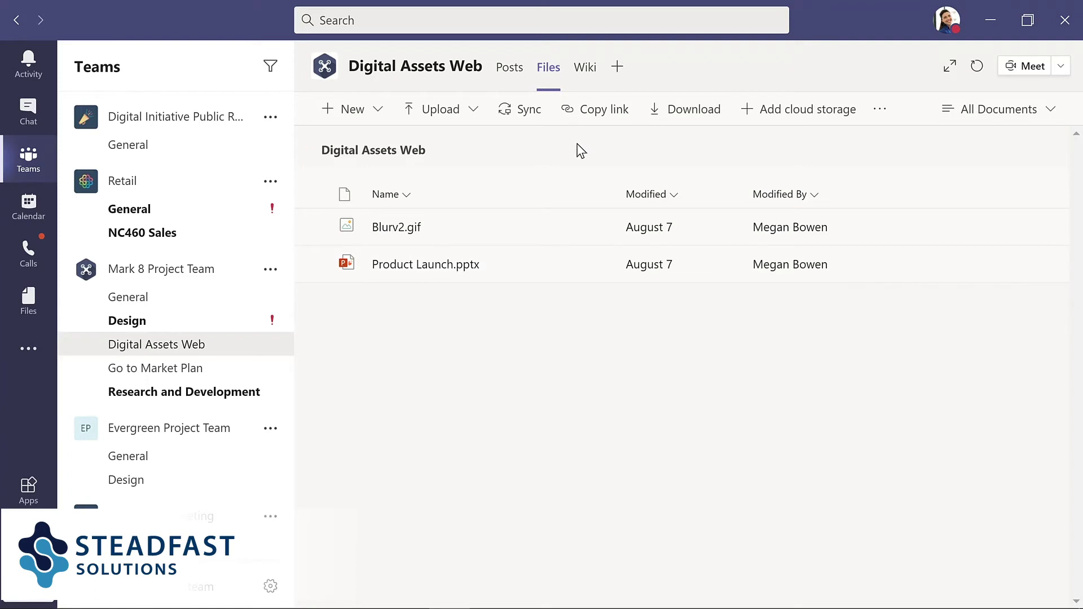
pyautogui.click(584, 72)
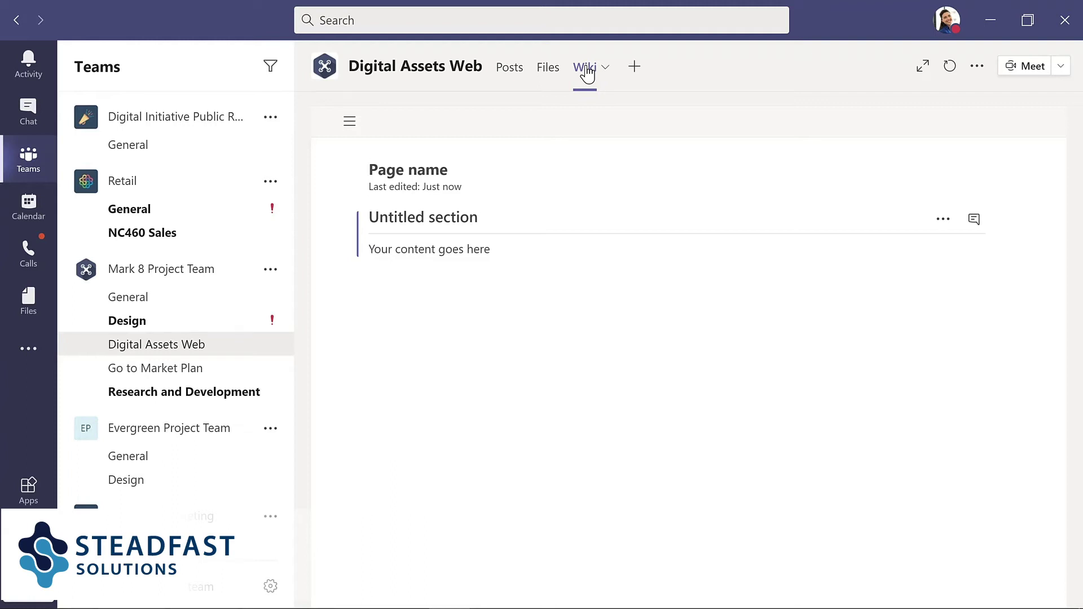
# Step: View the Usability Priorities document in Mark 8 Project Team's Design channel and check the options for adding another tab
pyautogui.click(127, 320)
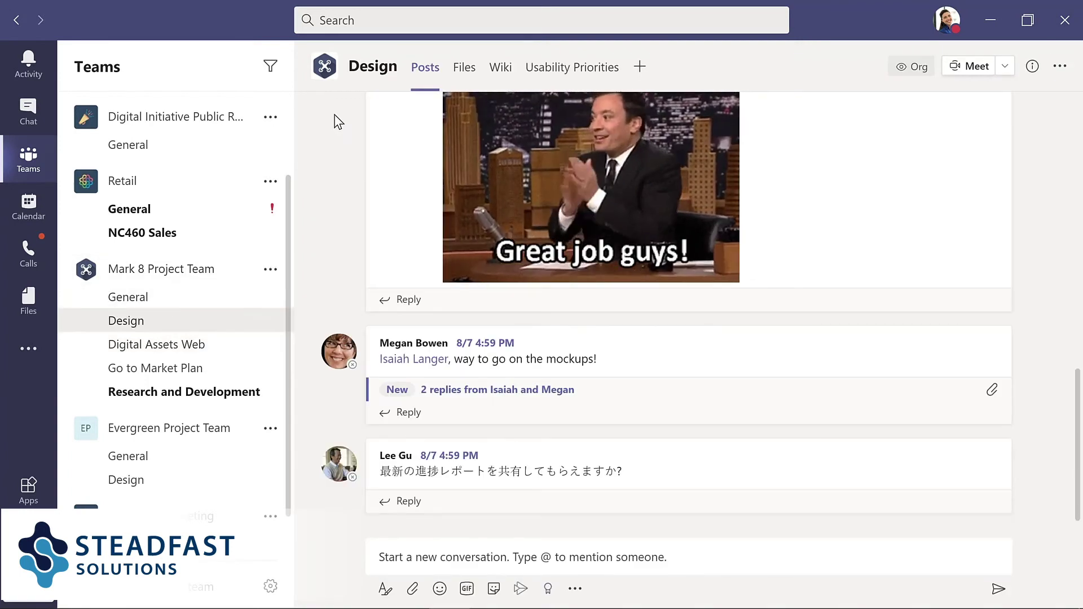
pyautogui.click(571, 70)
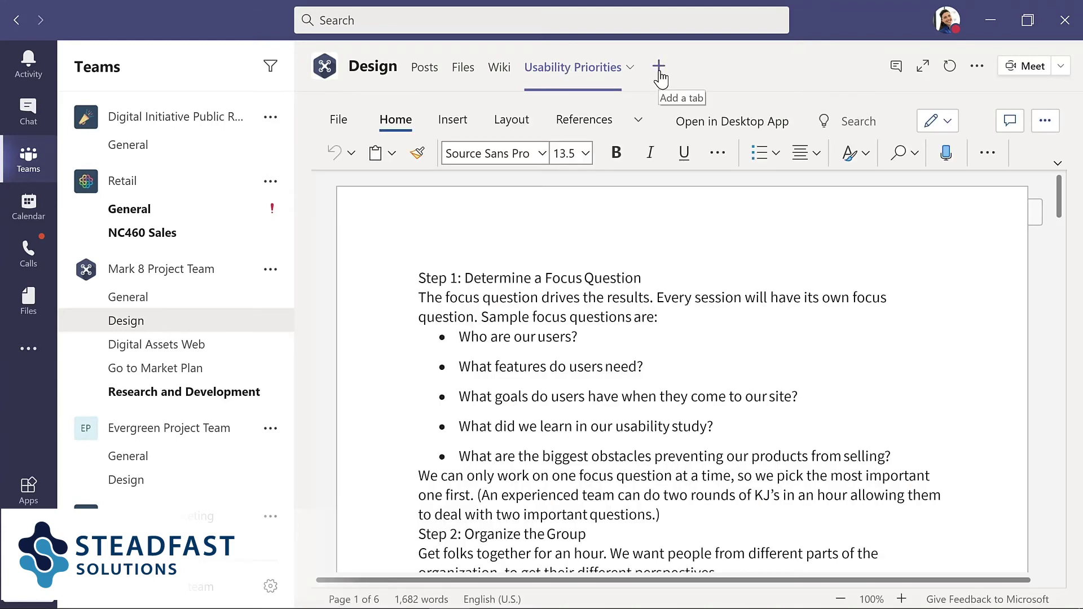
pyautogui.click(659, 67)
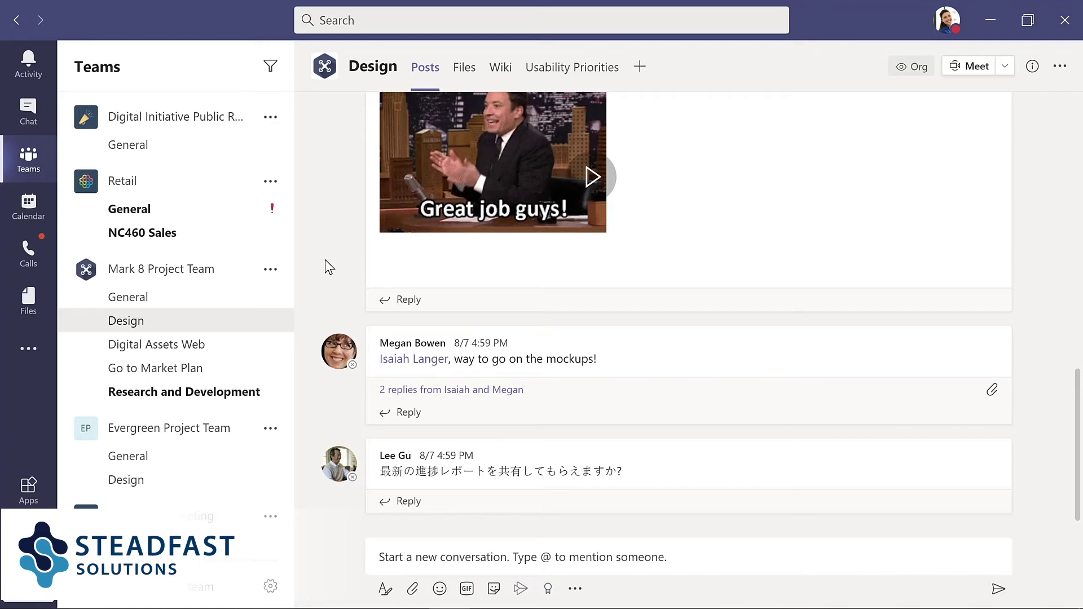
# Step: Reply "Great job with a tight deadline!" to the post praising the mockups in Mark 8 Project Team's Design channel
pyautogui.click(407, 416)
pyautogui.write('Great job with')
pyautogui.write('a ')
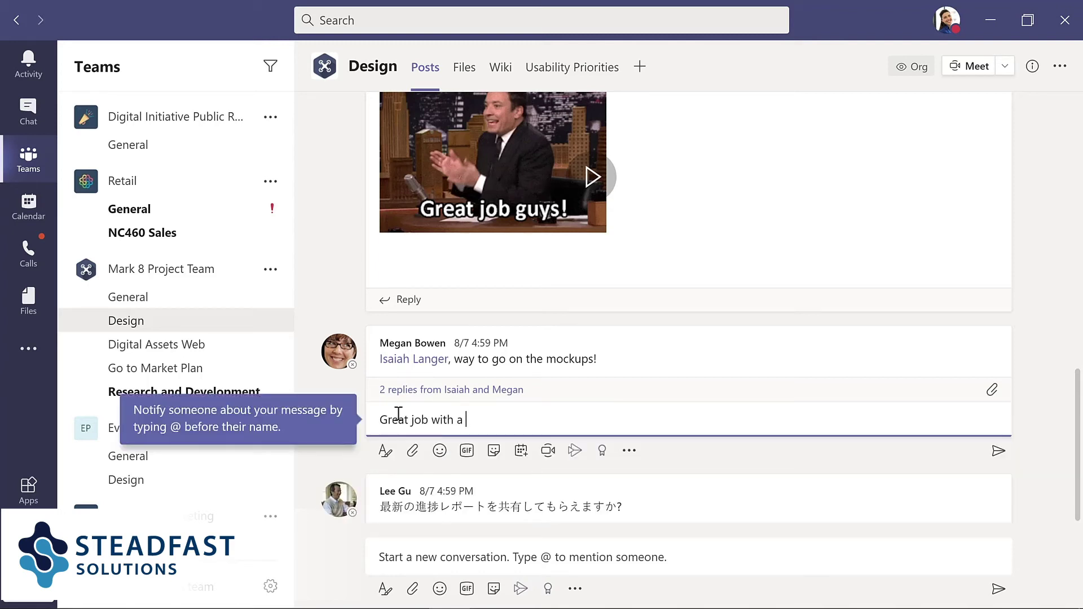
pyautogui.write('tight deadline!')
pyautogui.press('Return')
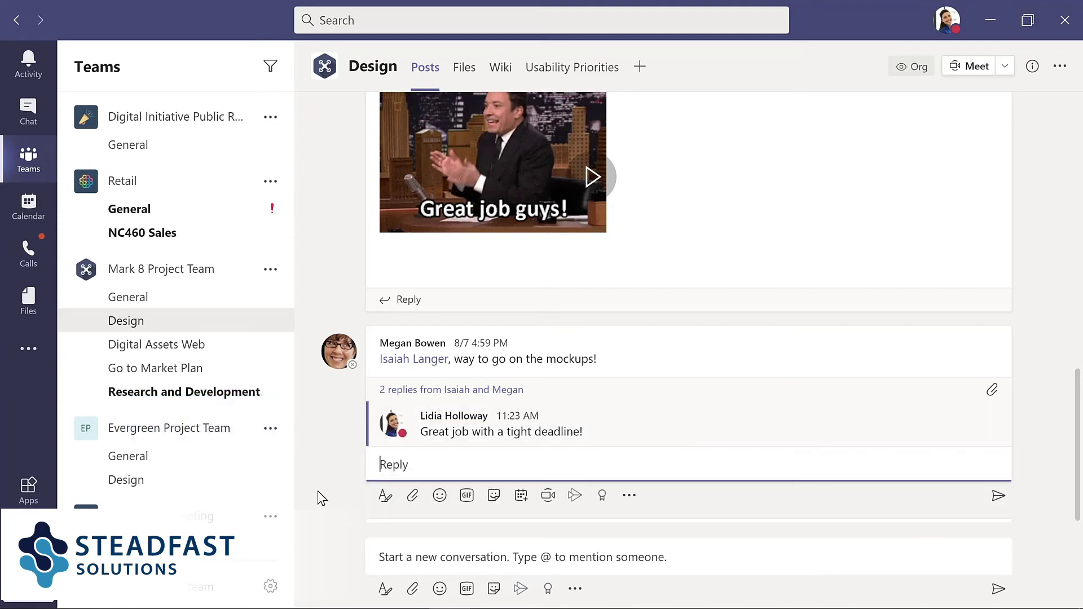
# Step: Start a new conversation in the Design channel and attach Contoso Marketing Principles-2021.pptx from the computer
pyautogui.click(389, 560)
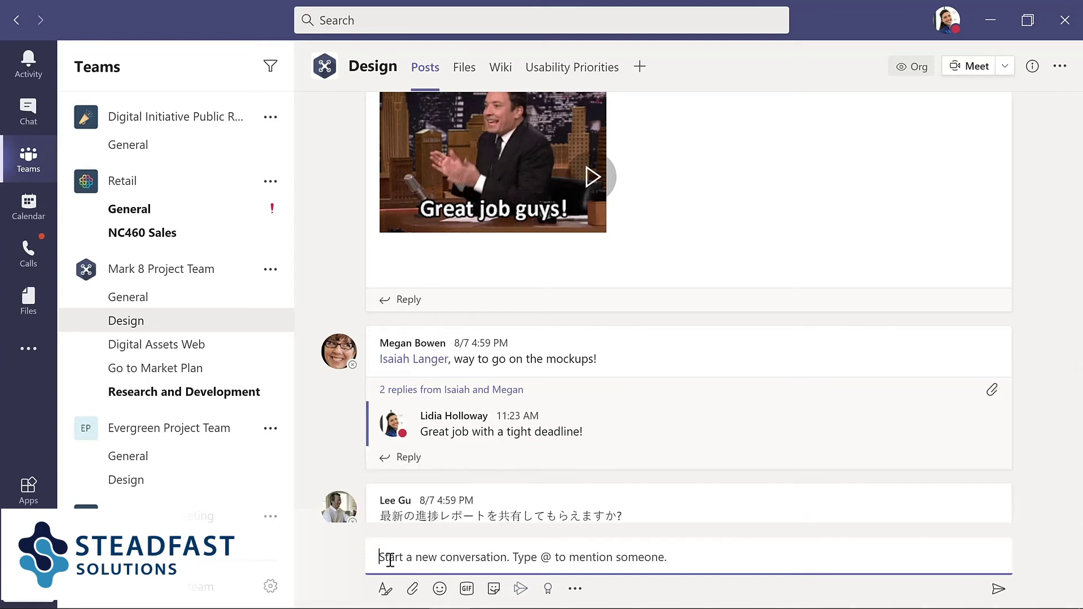
pyautogui.click(413, 590)
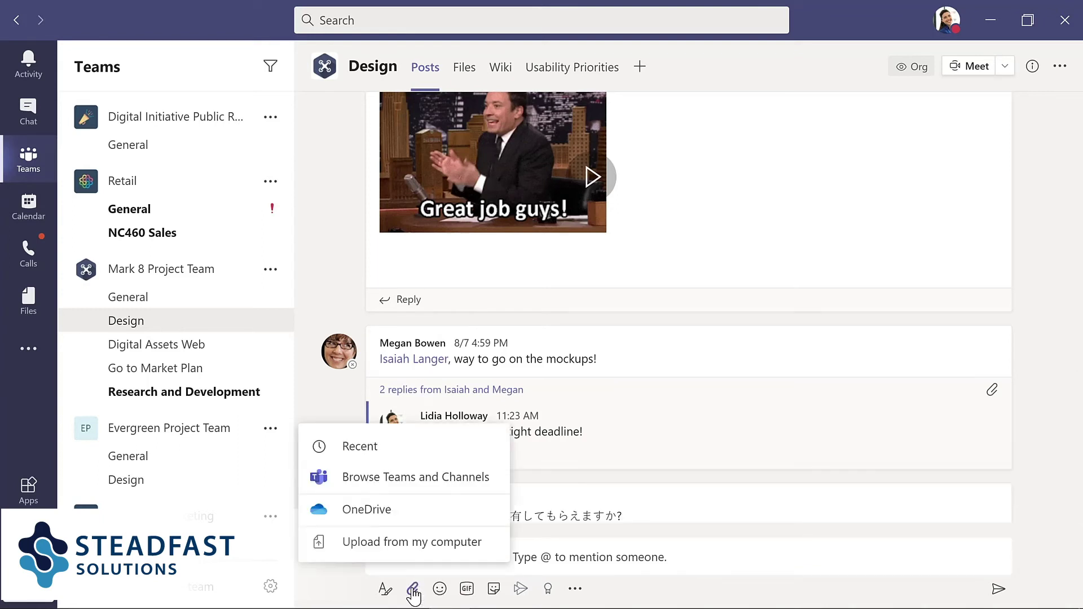
pyautogui.click(411, 544)
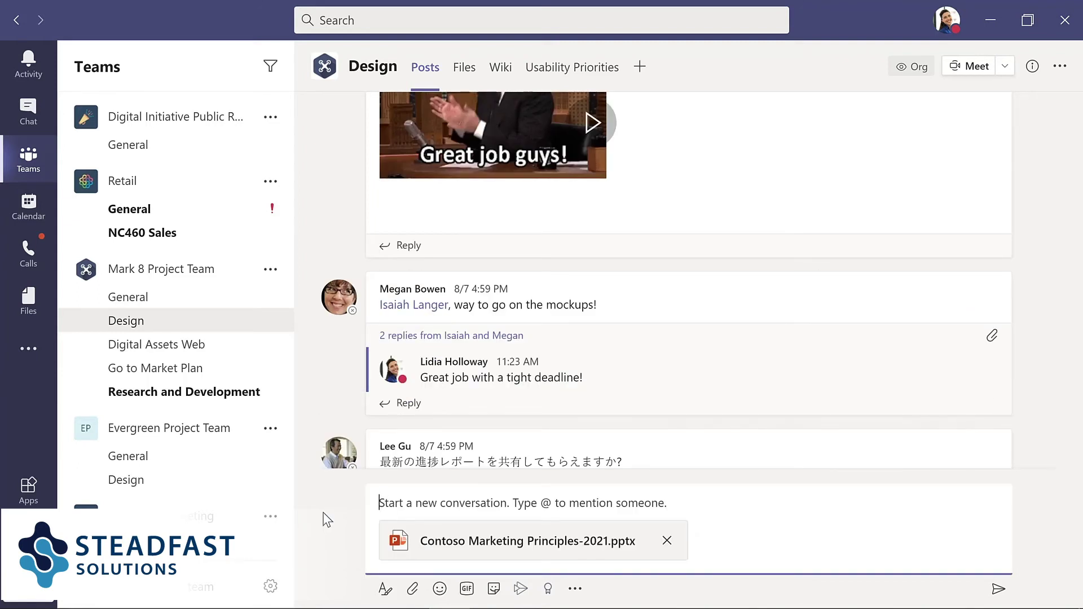
# Step: Mention the Design channel, add ", please review this presentation for our upcoming meeting." and post the message
pyautogui.write('@')
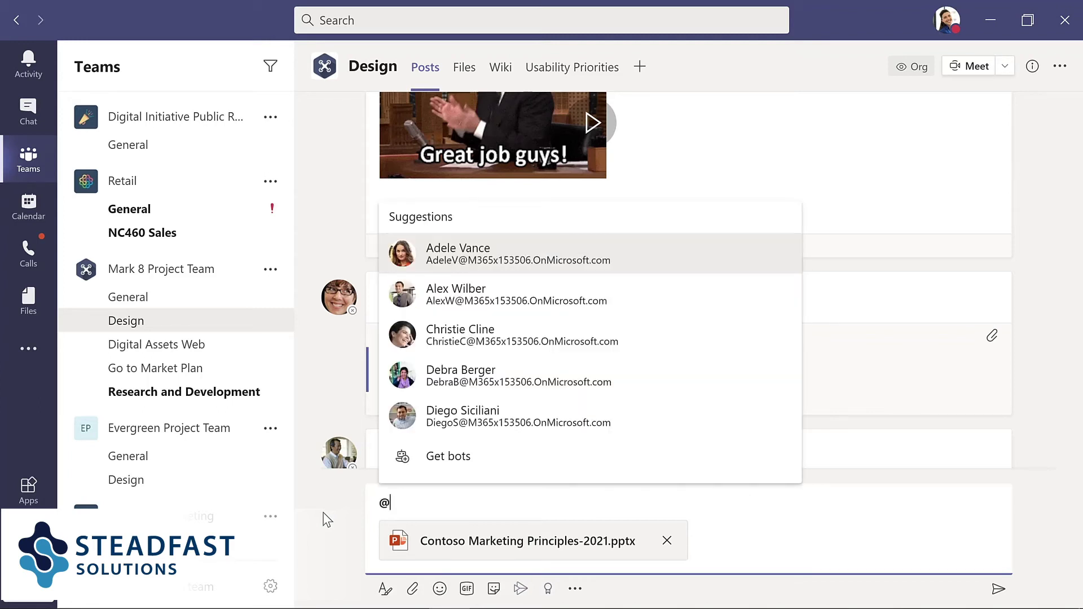
pyautogui.write('chann')
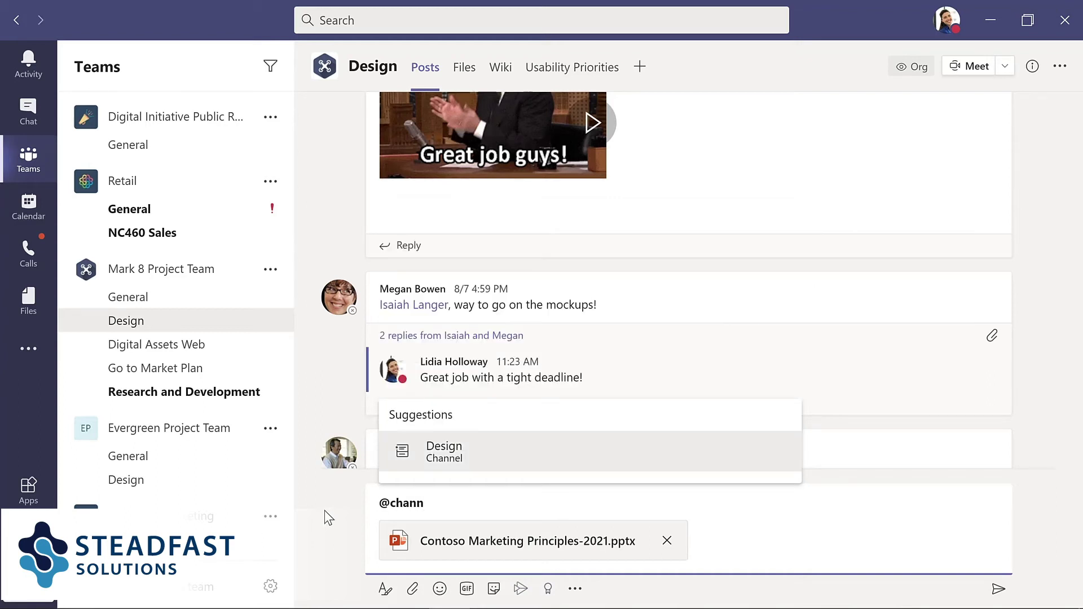
pyautogui.click(458, 461)
pyautogui.write(', please review this presentation for our upcoming meeting.')
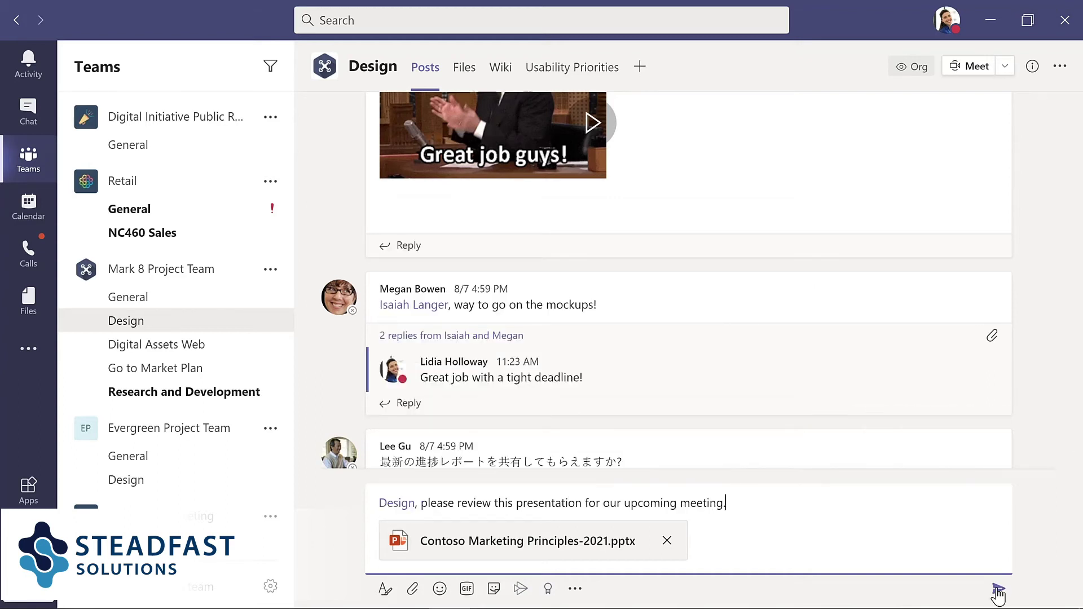
pyautogui.click(998, 589)
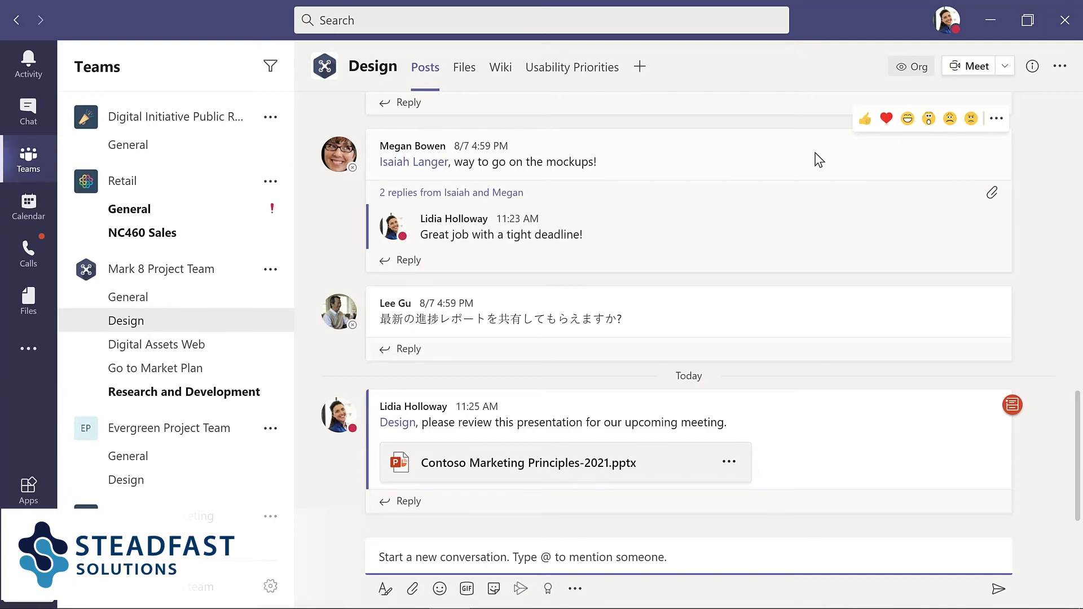
# Step: React with a heart to the post praising the mockups and look through the message's other options
pyautogui.click(887, 120)
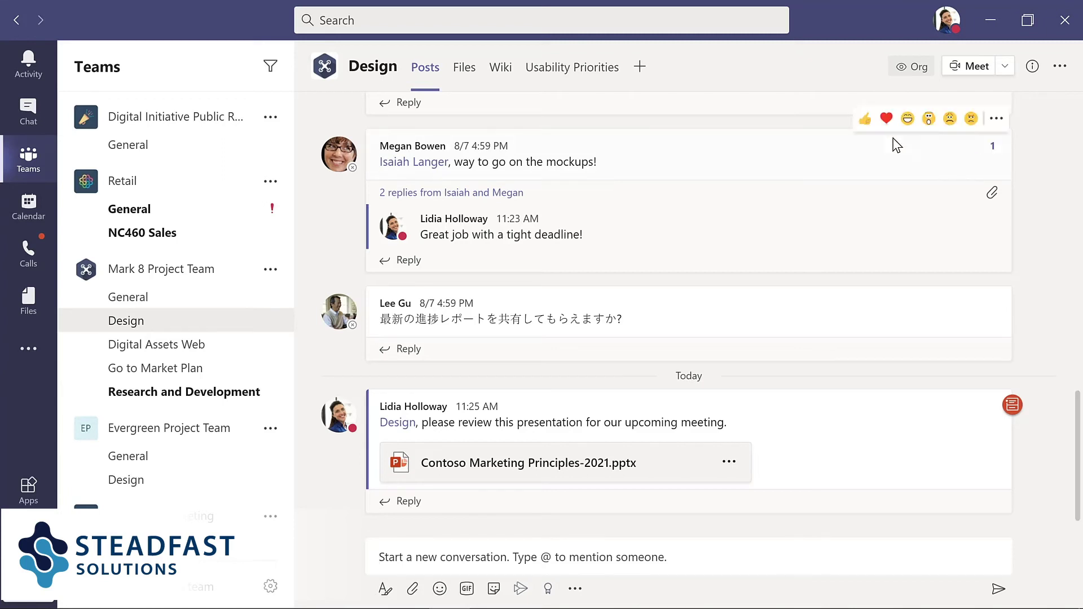
pyautogui.click(997, 122)
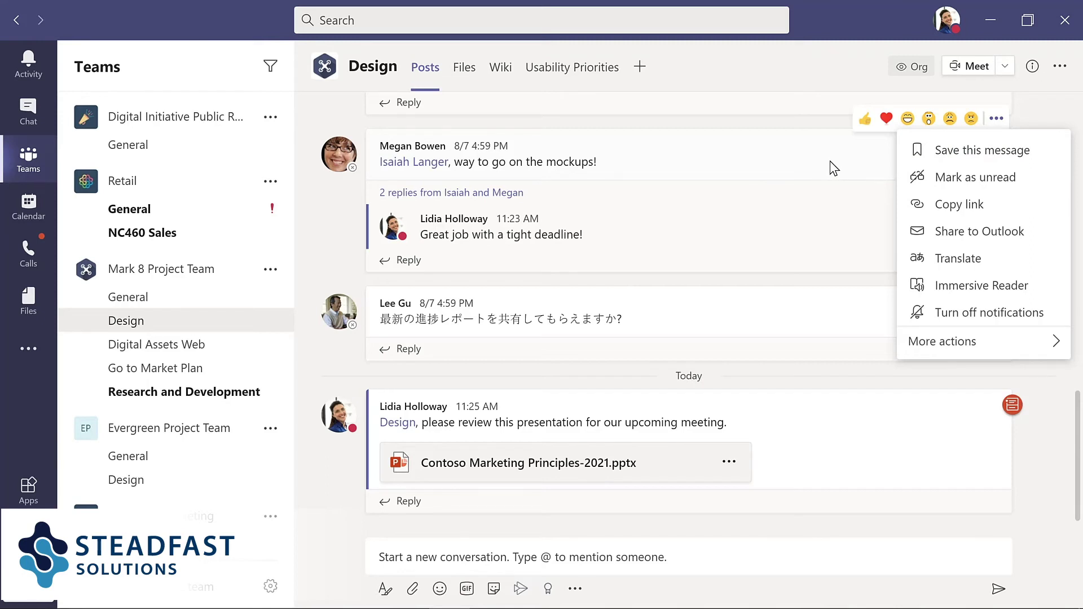
pyautogui.click(886, 118)
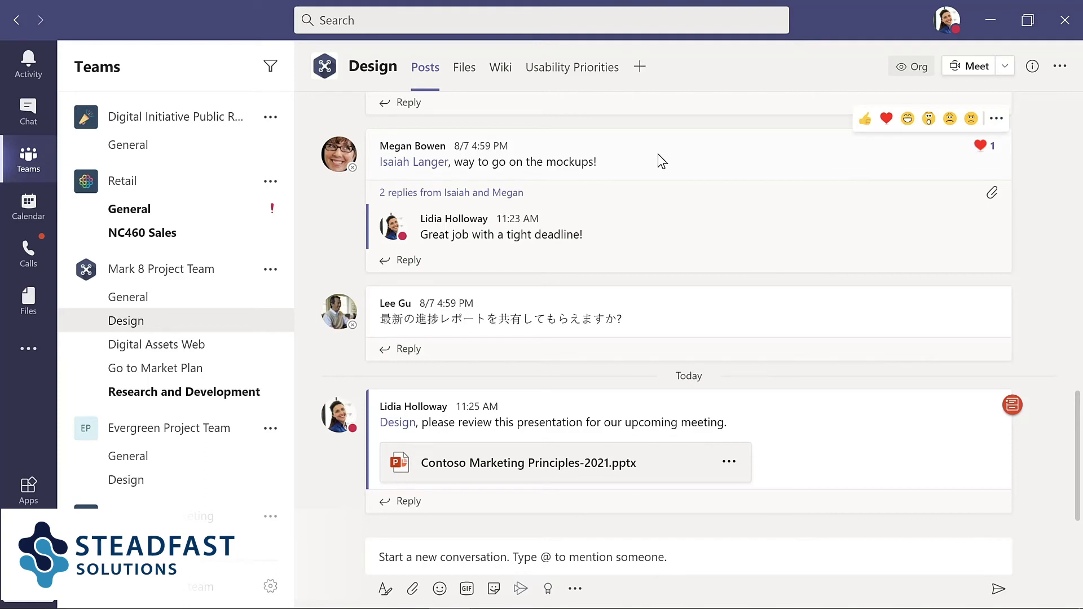
# Step: Start a new private chat addressed to the IT admin
pyautogui.click(28, 111)
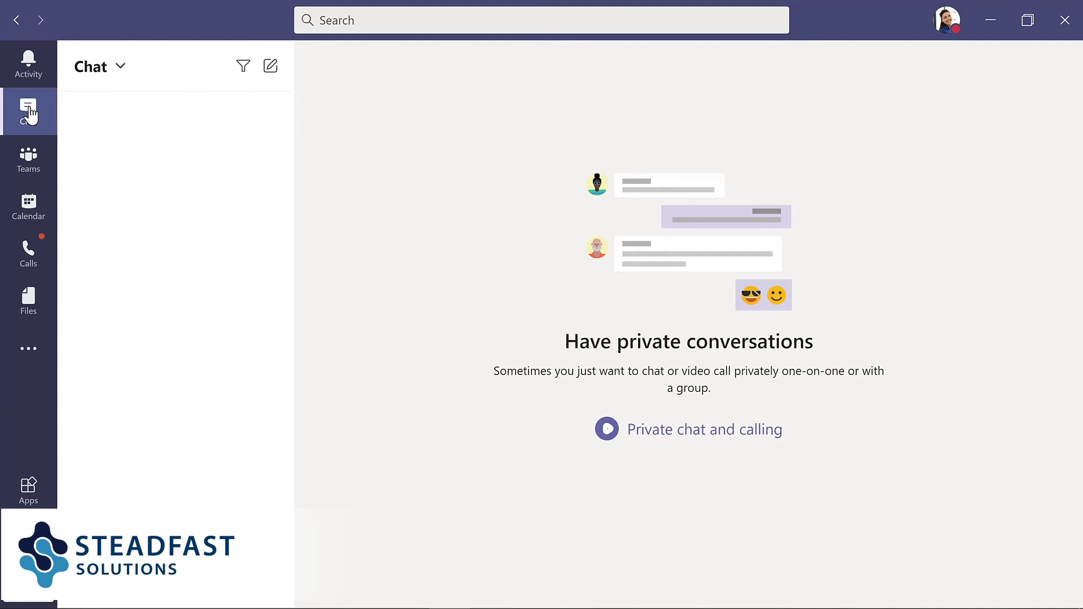
pyautogui.click(271, 67)
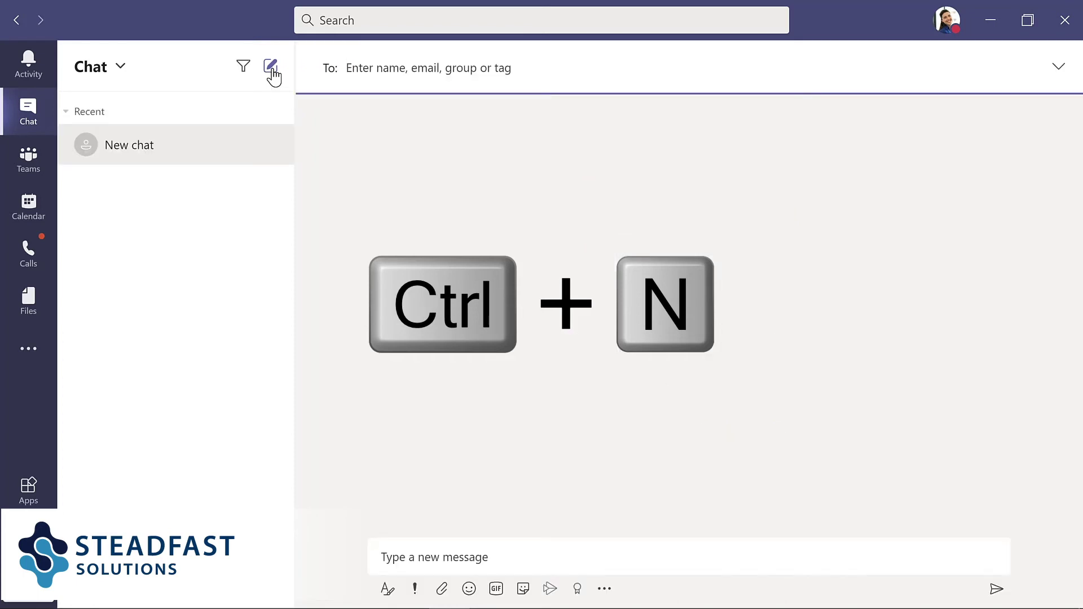
pyautogui.write('all')
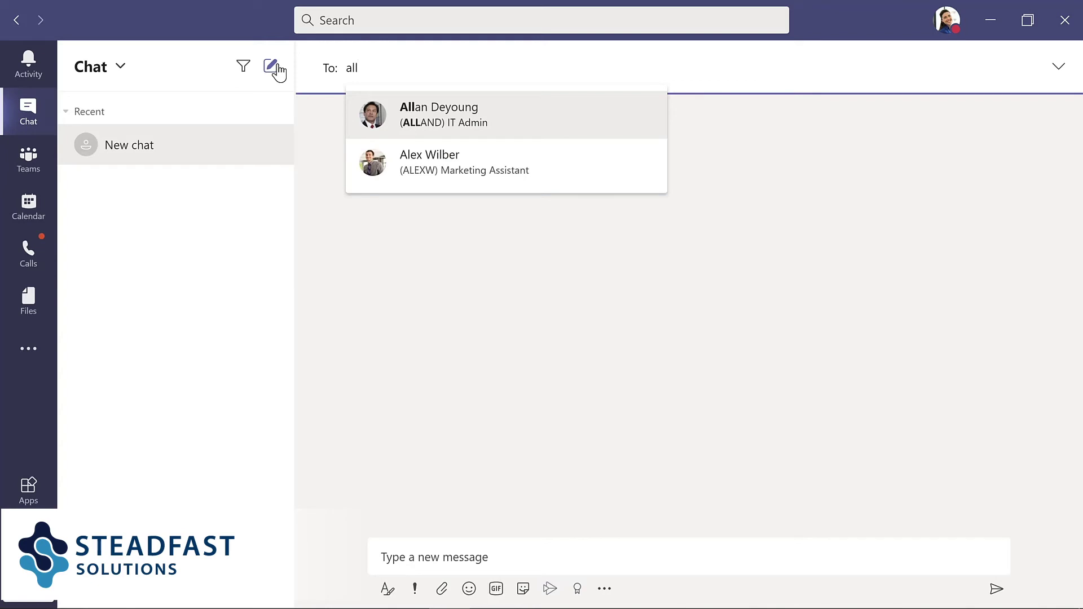
pyautogui.press('Return')
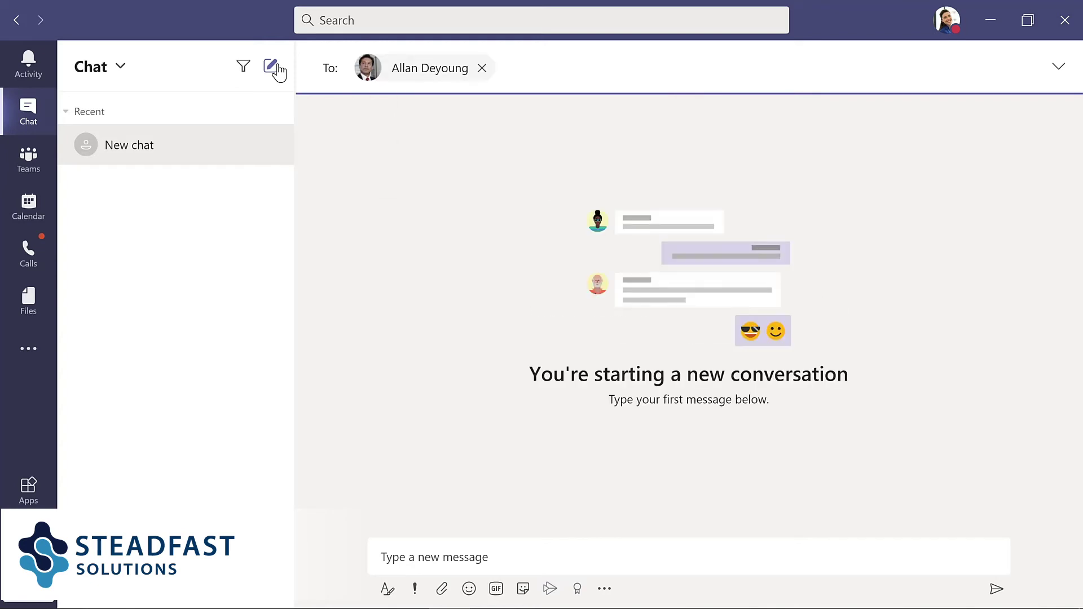
# Step: Send the IT admin the message "What's the update on the new laptops for my project team?"
pyautogui.click(433, 550)
pyautogui.write("What's the update on the new laptops for my project team?")
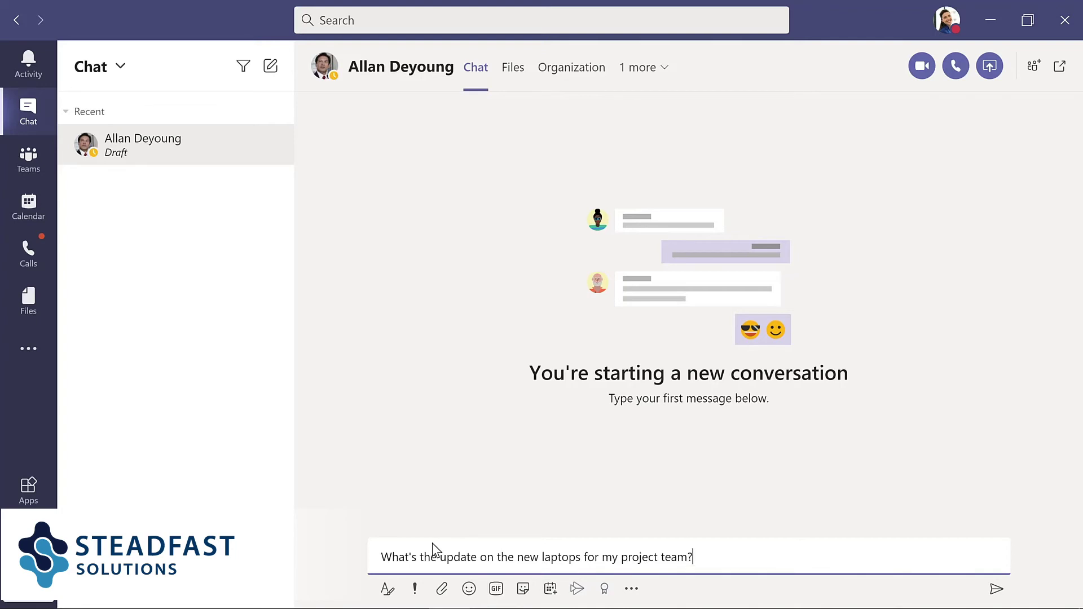
pyautogui.press('Return')
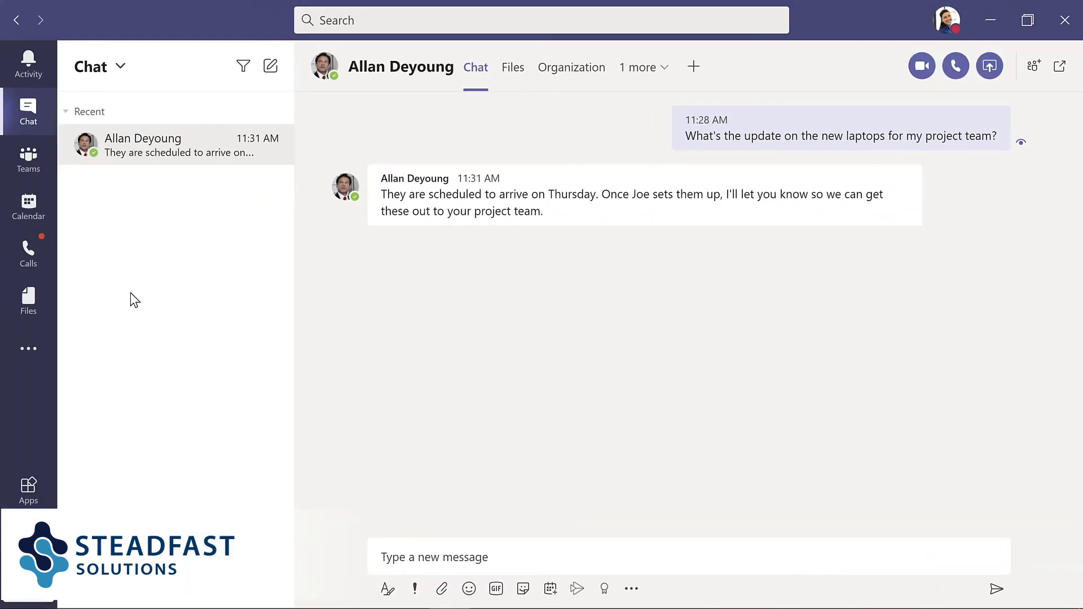
# Step: Reply in the private chat with a celebratory GIF found under "yay" and the text "Thanks so much!"
pyautogui.click(496, 589)
pyautogui.write('yay')
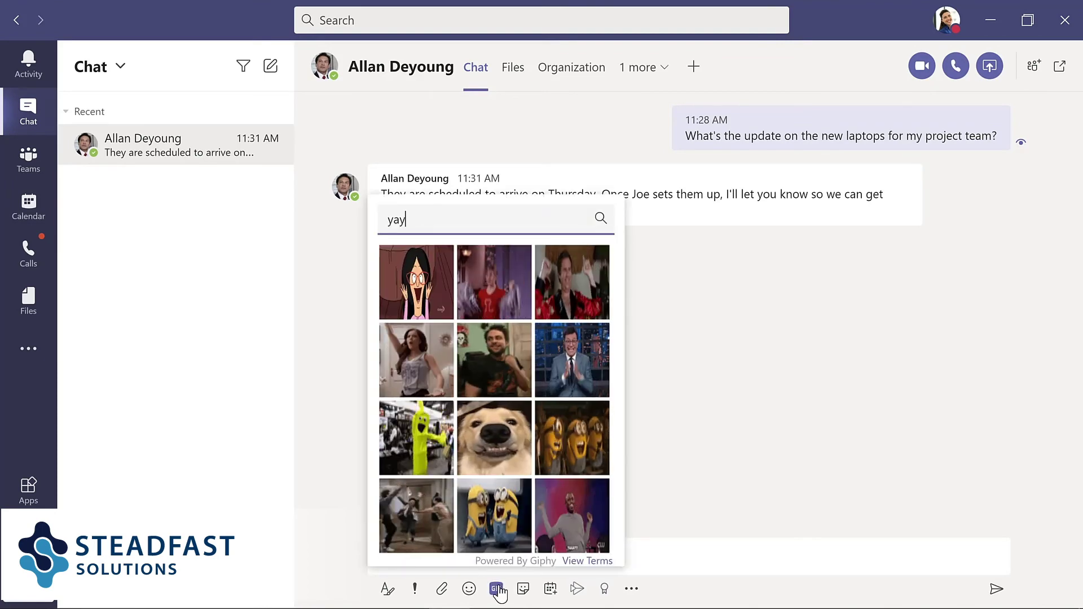
pyautogui.click(416, 516)
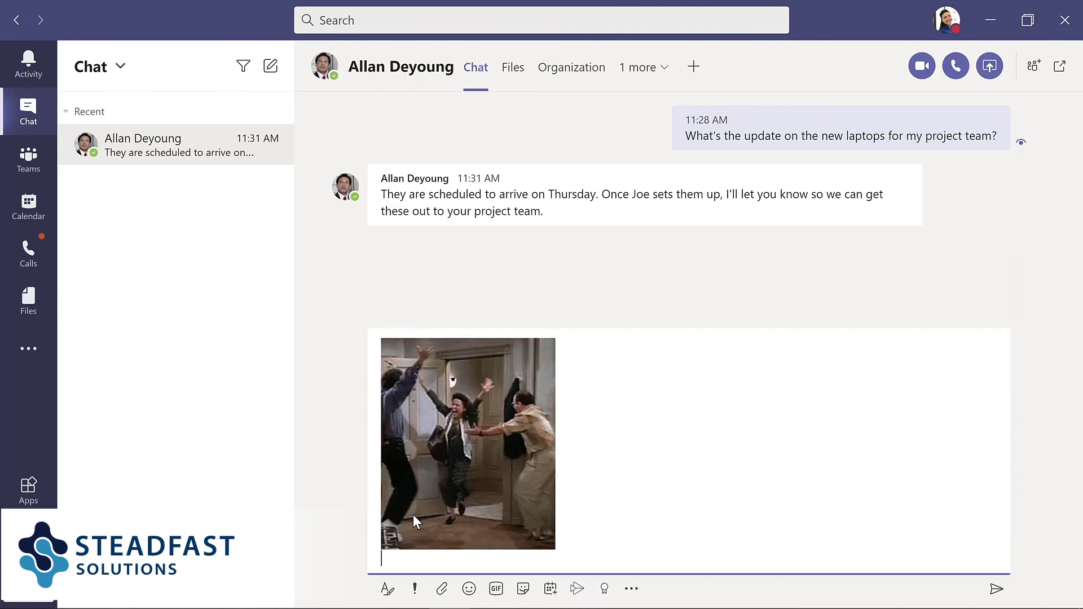
pyautogui.write('Thanks')
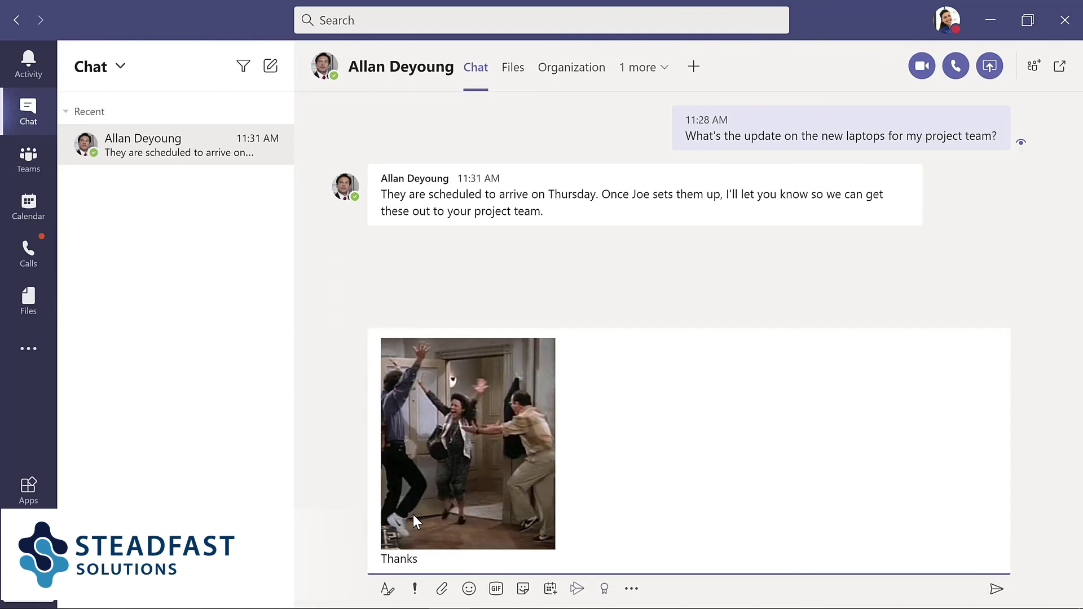
pyautogui.write(' so muc')
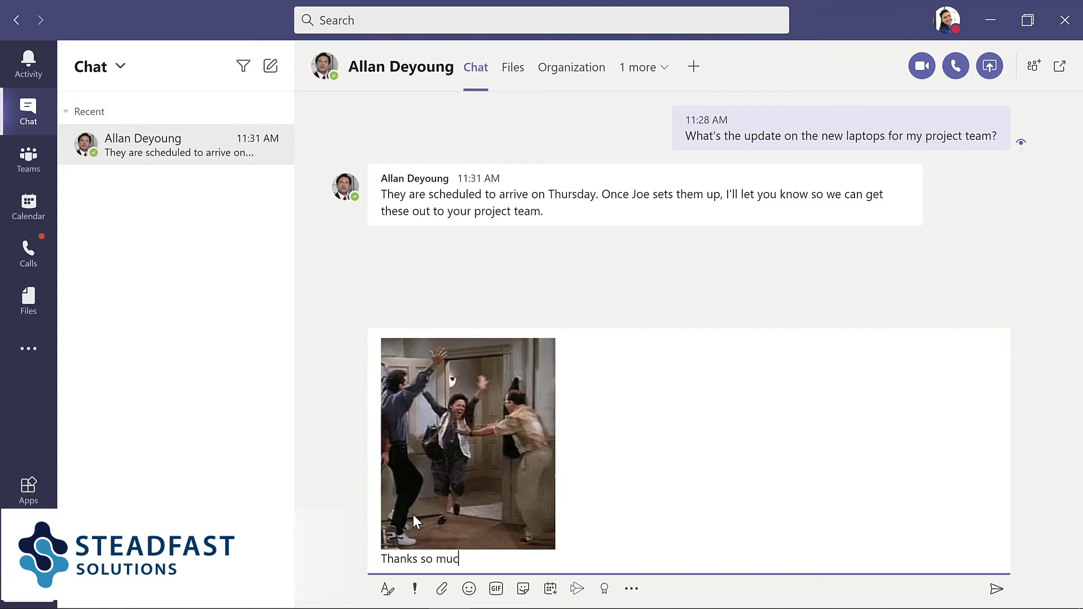
pyautogui.write('h!')
pyautogui.press('Return')
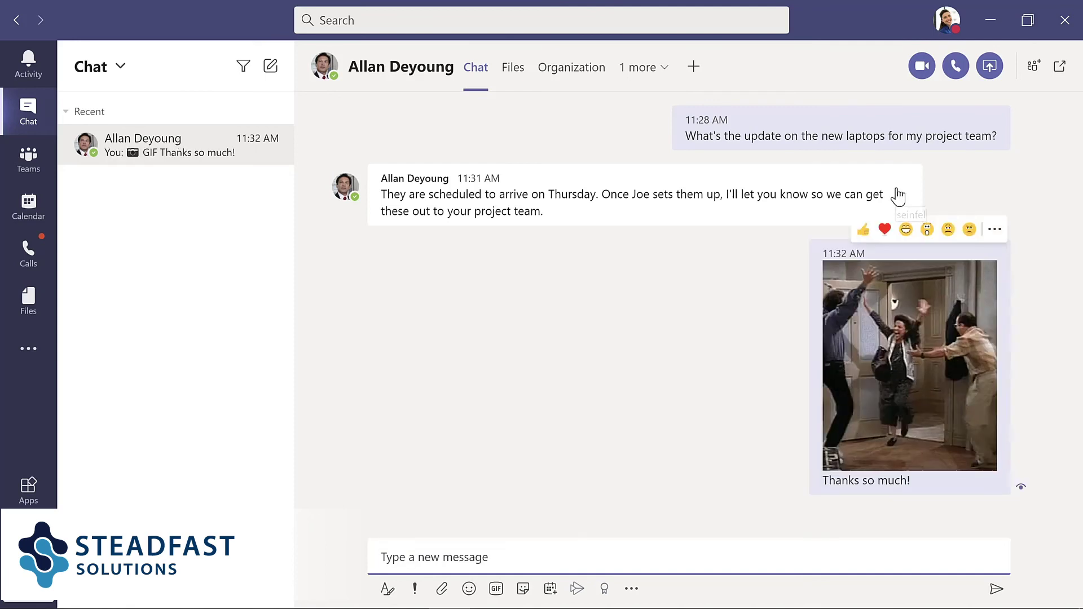
# Step: React with a laughing face to the IT admin's message about the laptops and pin this chat
pyautogui.moveTo(885, 194)
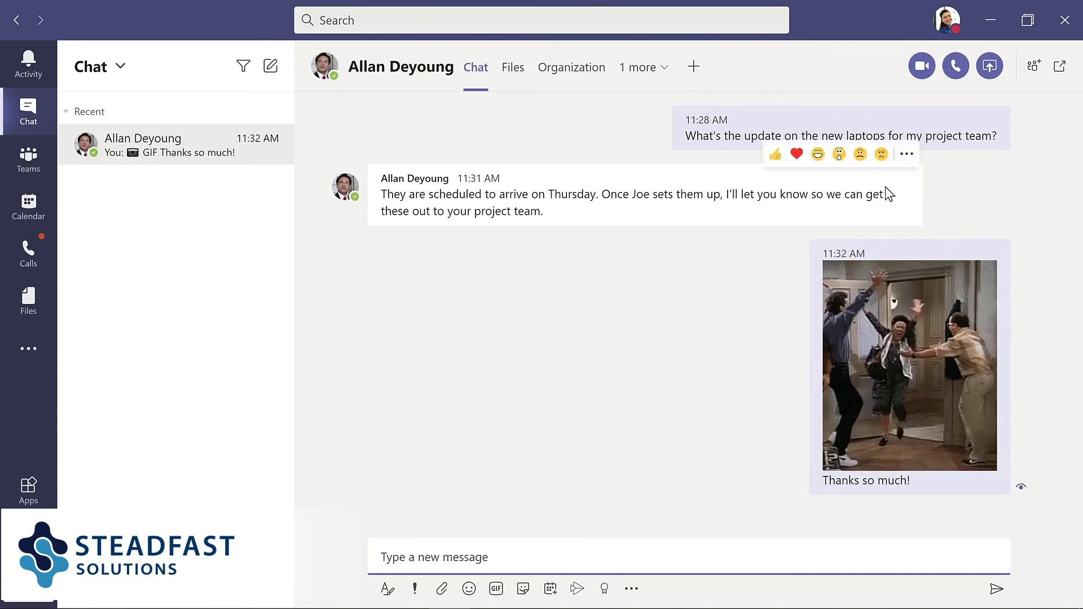
pyautogui.click(818, 155)
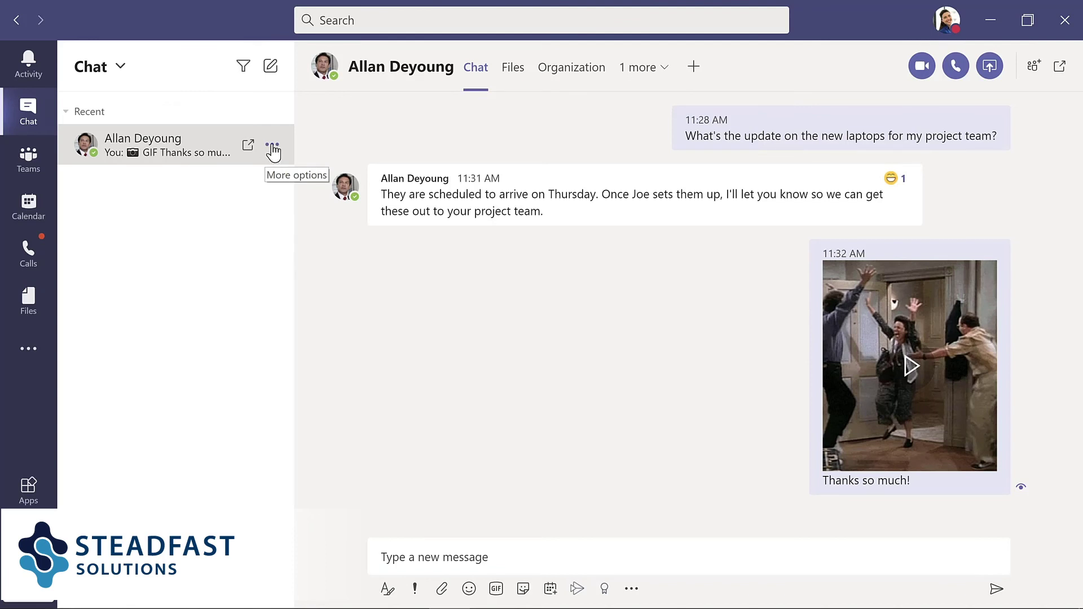
pyautogui.click(273, 148)
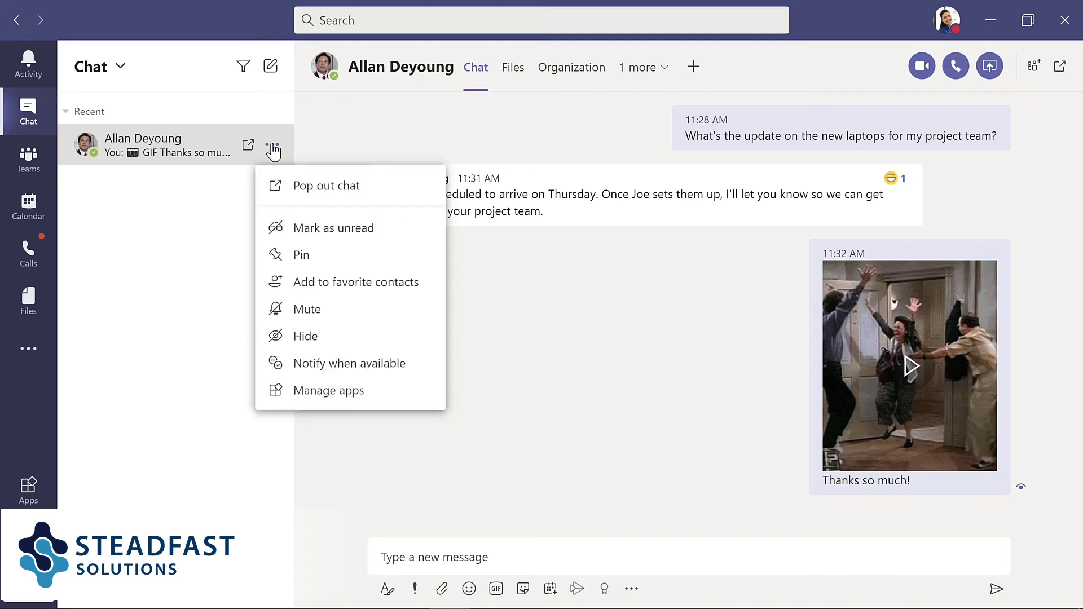
pyautogui.click(295, 257)
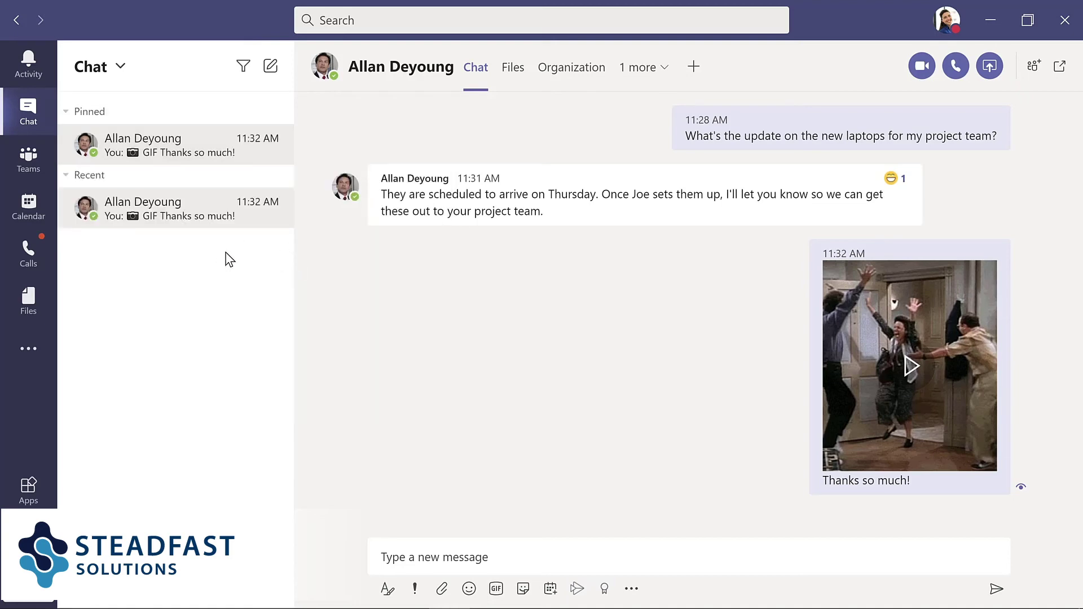
# Step: Open the calendar, view it as a full Week and return it to the Work week layout
pyautogui.click(40, 209)
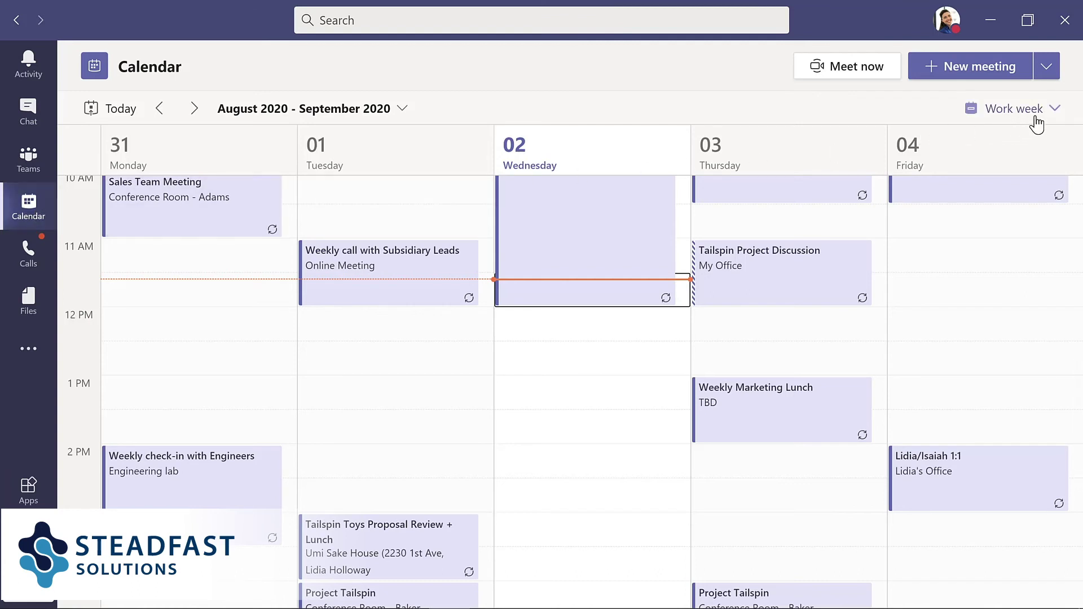
pyautogui.click(1053, 112)
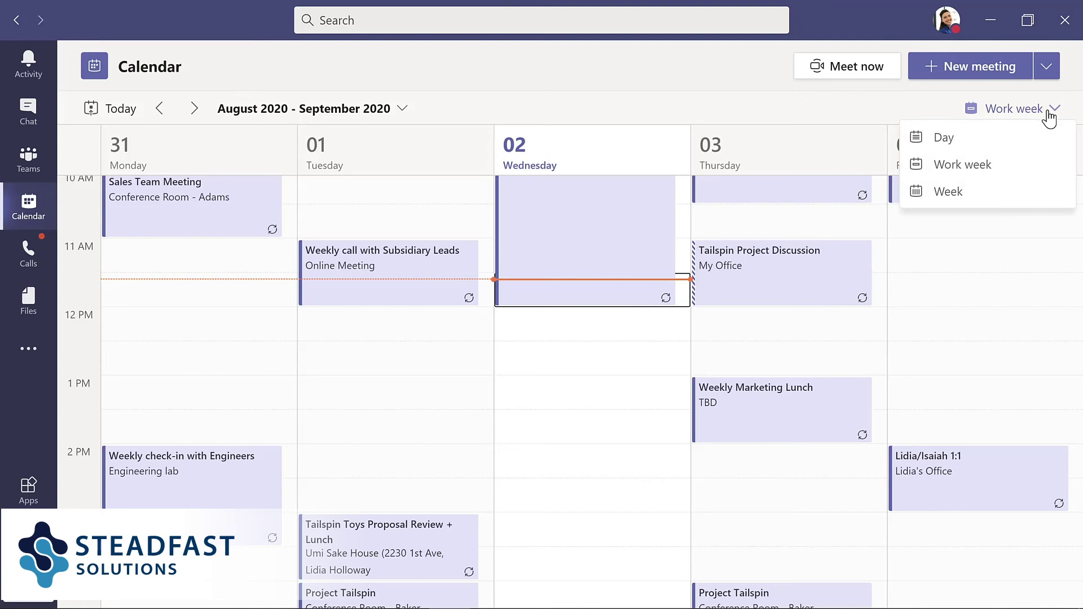
pyautogui.click(972, 194)
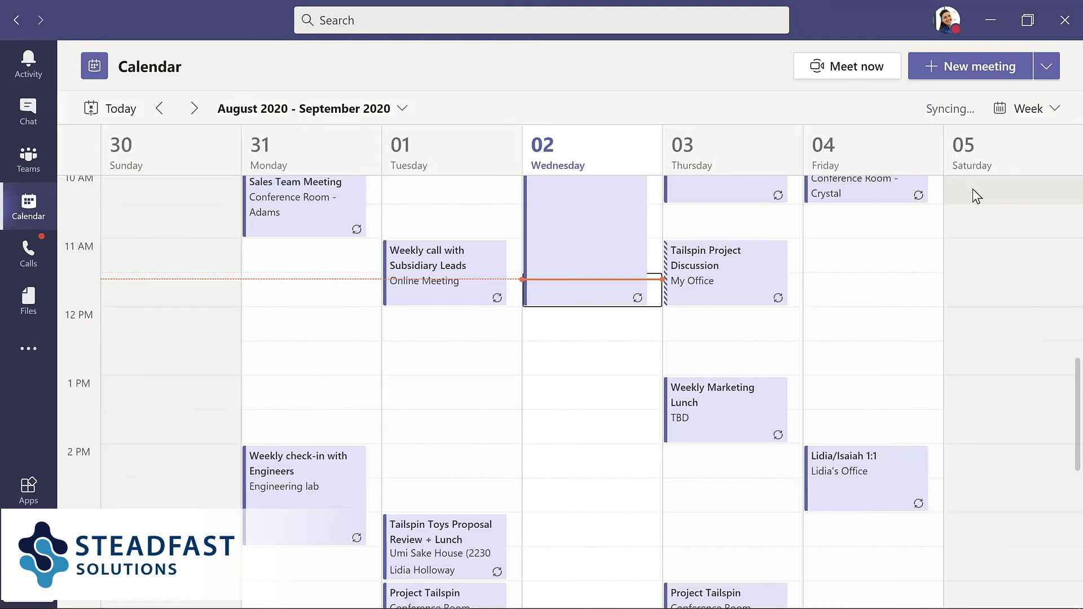
pyautogui.click(1051, 113)
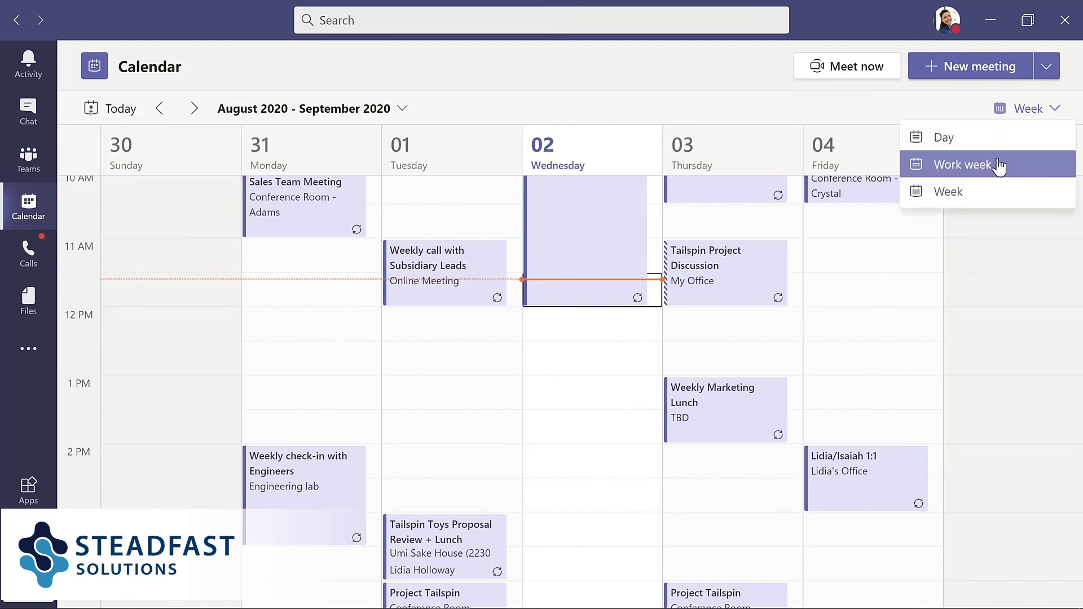
pyautogui.click(998, 165)
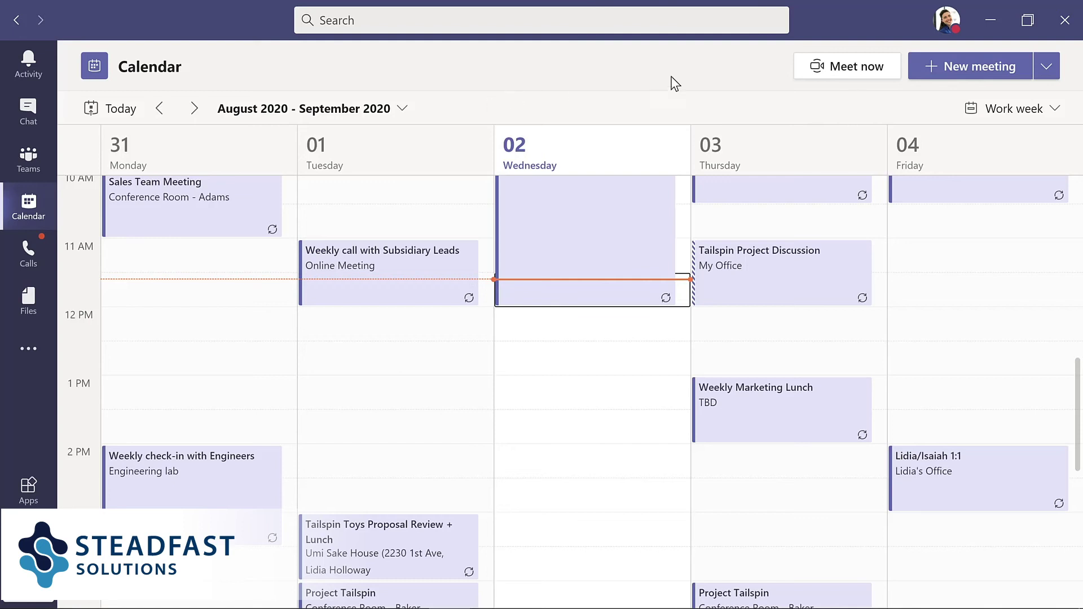
# Step: Create a new meeting titled "Evergreen Design Meeting" and add the four required attendees
pyautogui.click(958, 64)
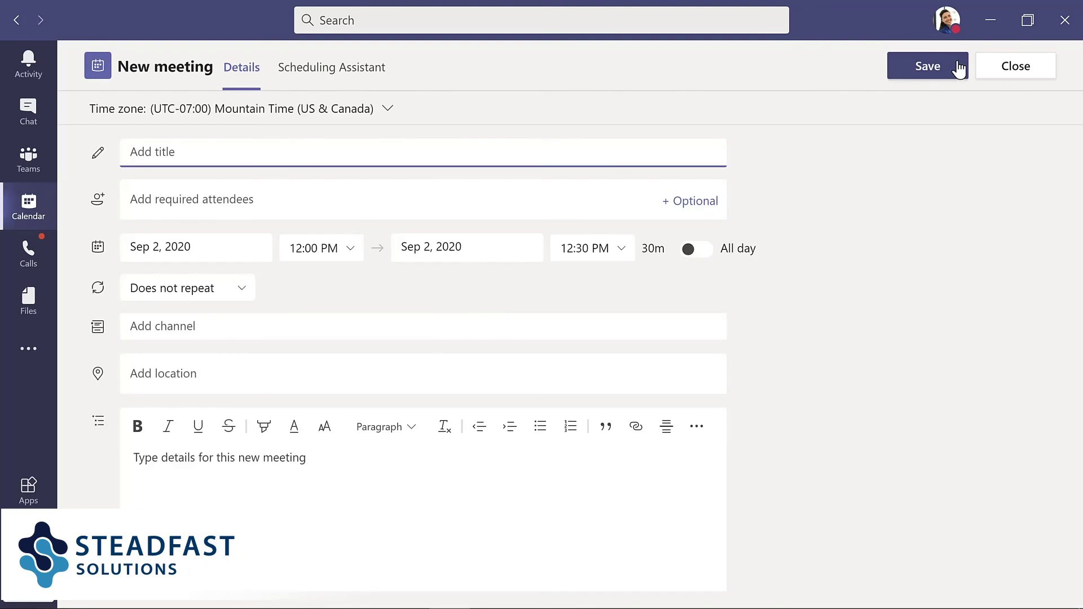
pyautogui.write('Evergreen Design Meeting')
pyautogui.click(266, 198)
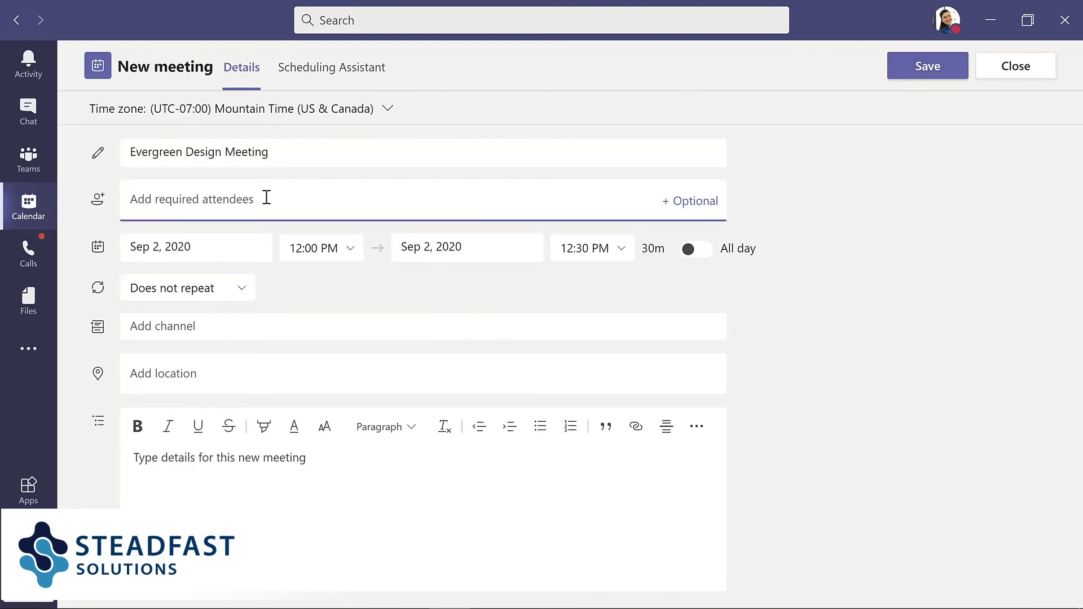
pyautogui.write('lynn')
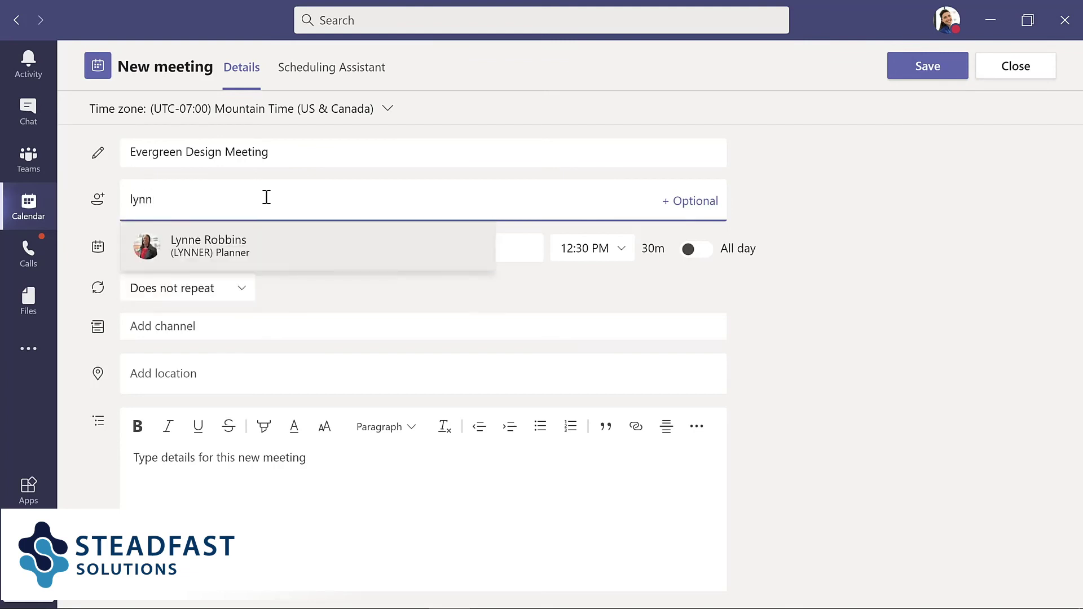
pyautogui.press('Return')
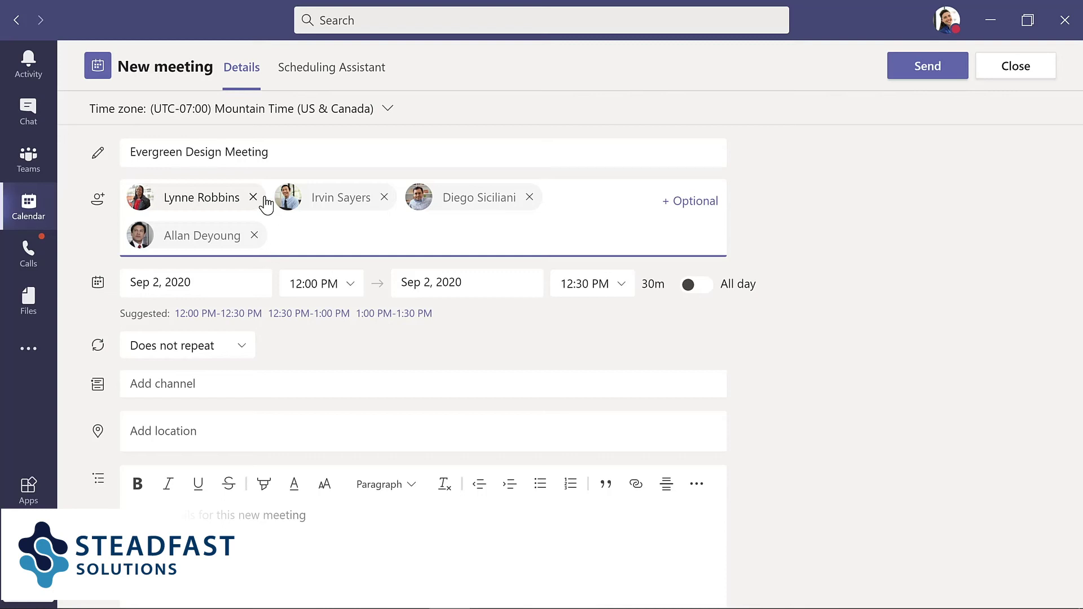
# Step: Schedule the meeting for Sep 8, 2020 and extend it to 12:00 PM-1:00 PM in the Scheduling Assistant
pyautogui.click(229, 278)
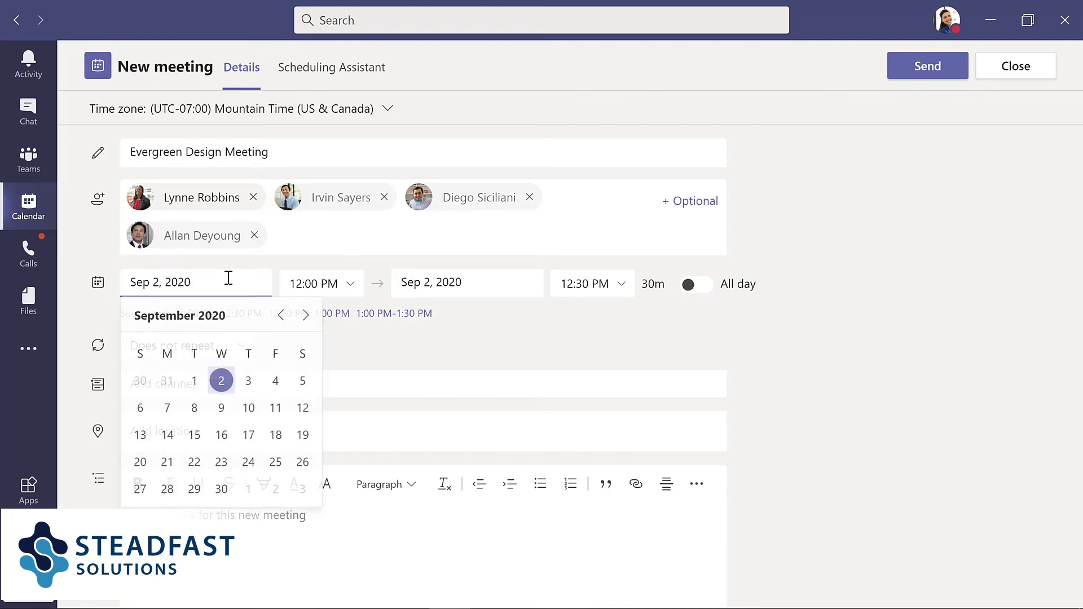
pyautogui.click(195, 410)
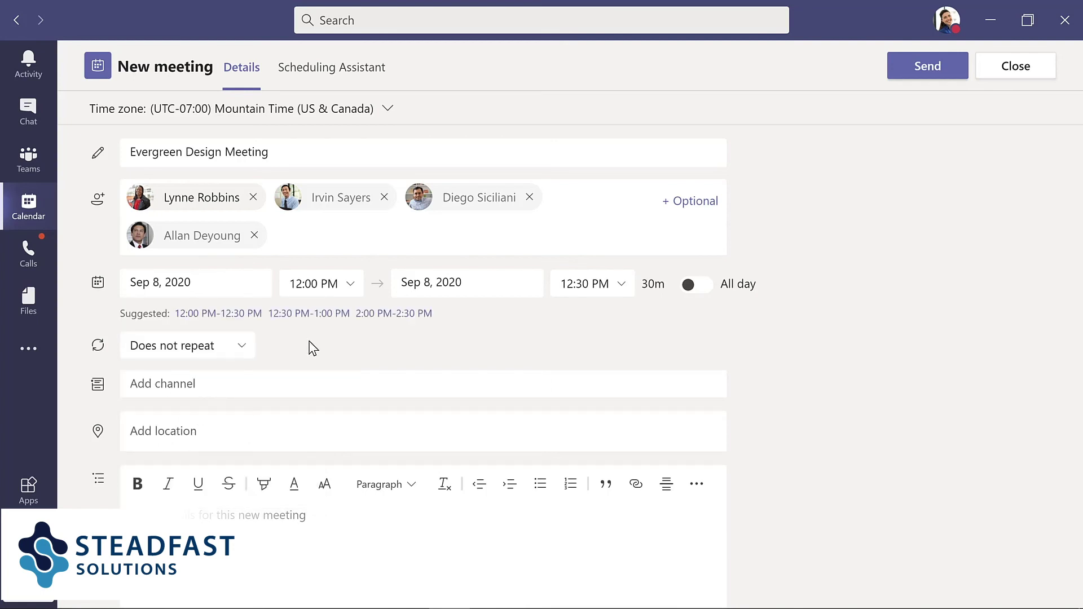
pyautogui.click(317, 68)
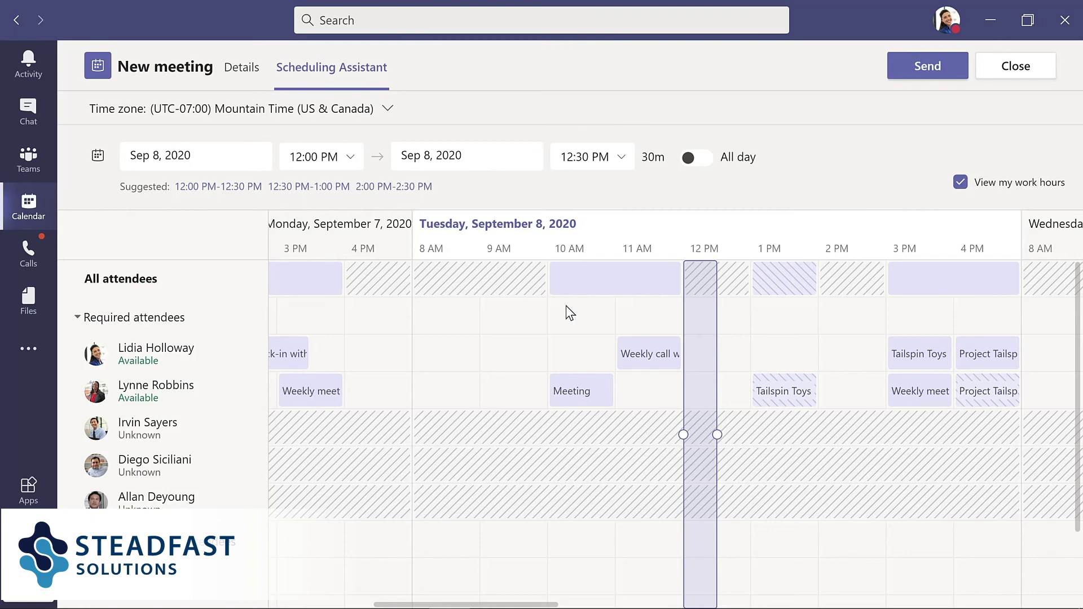
pyautogui.moveTo(717, 434); pyautogui.dragTo(755, 436)
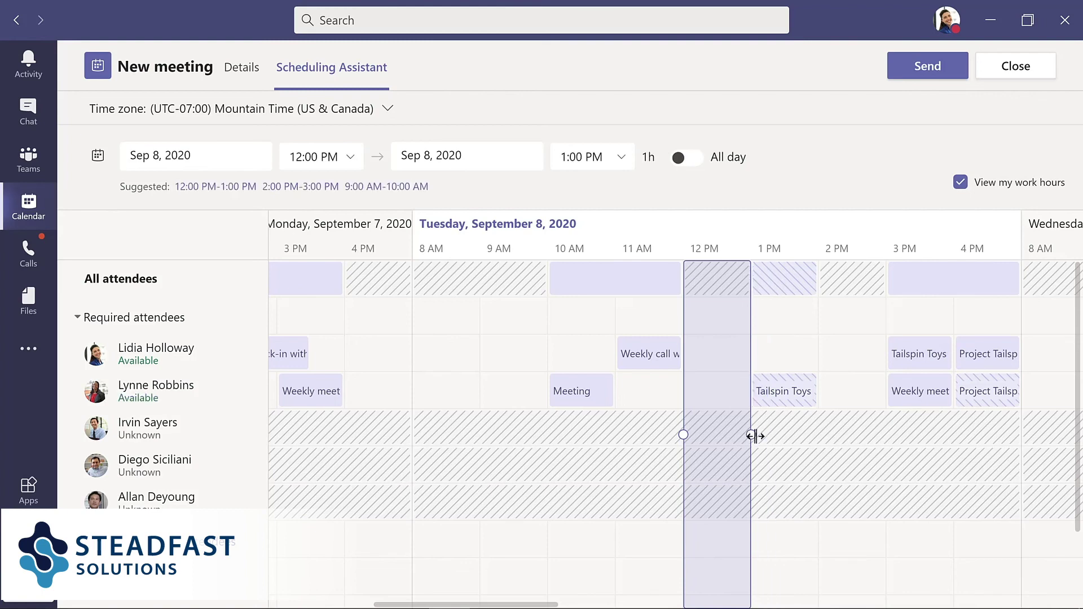
# Step: Add the Design channel of Evergreen Project Team to the meeting details
pyautogui.click(242, 68)
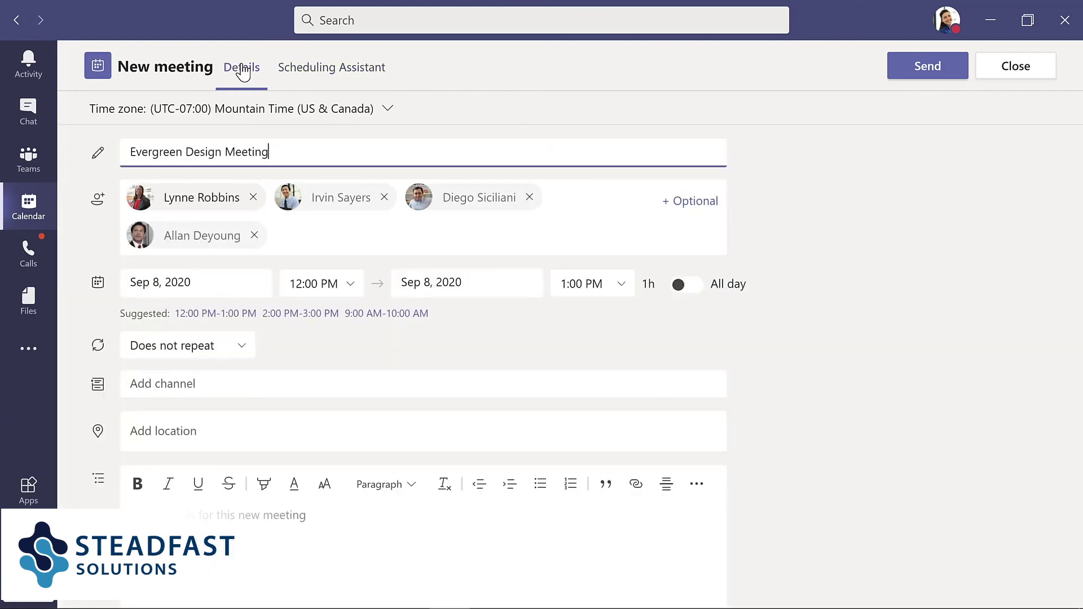
pyautogui.click(253, 385)
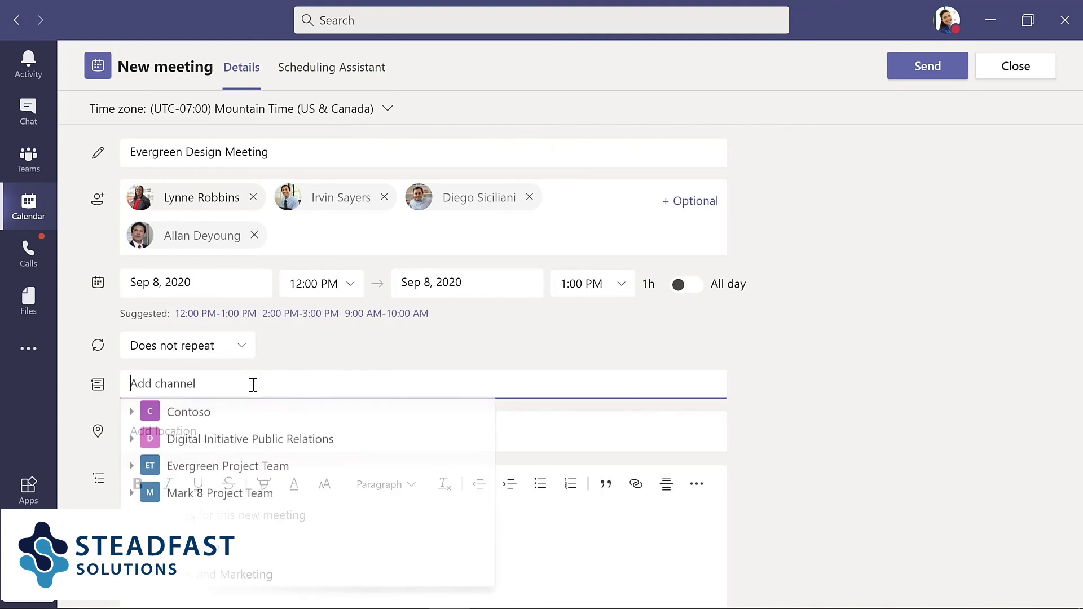
pyautogui.click(135, 476)
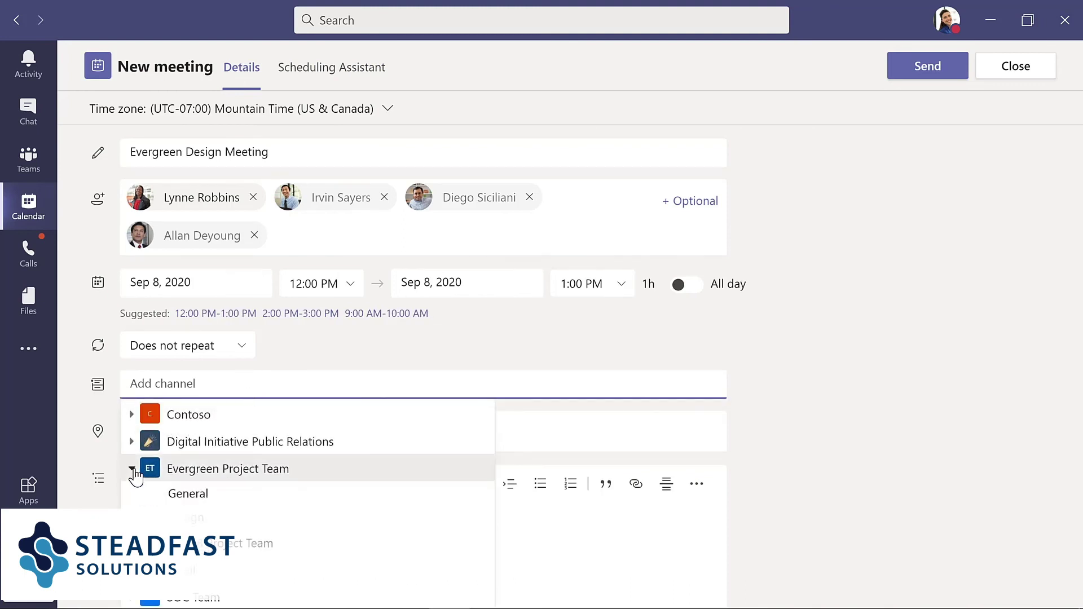
pyautogui.click(196, 524)
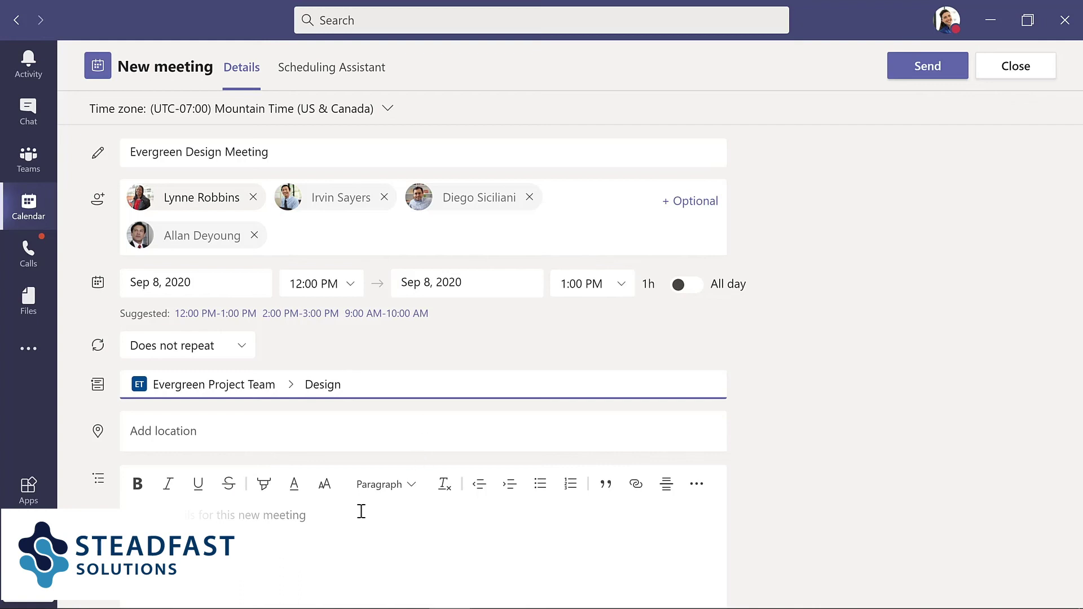
# Step: Enter "Weekly meeting for design team" as the meeting details and send the invitation
pyautogui.click(299, 515)
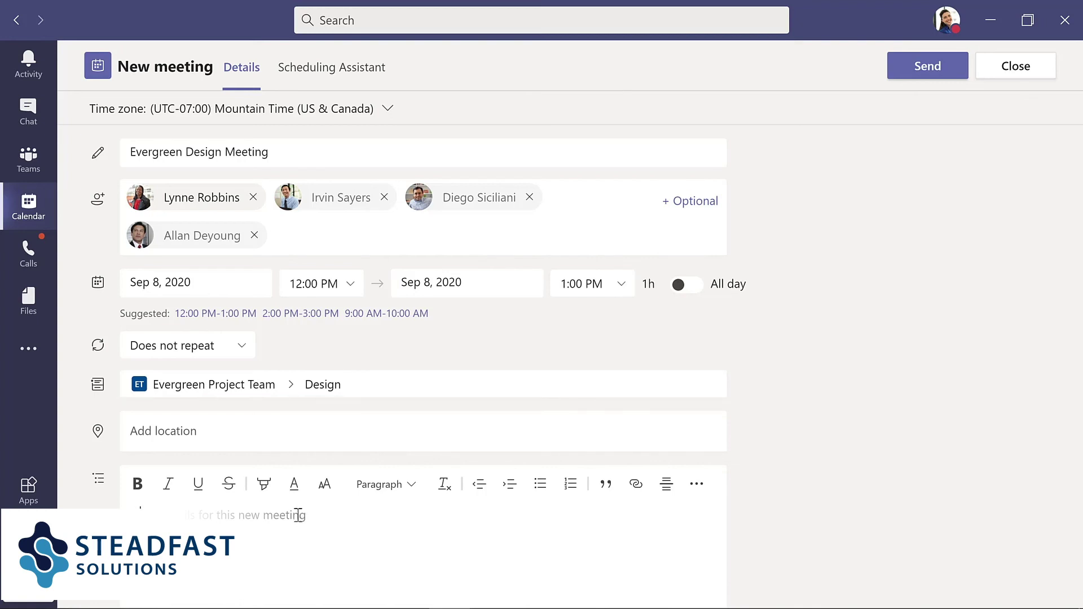
pyautogui.write('Weekly meeting for design team')
pyautogui.click(919, 72)
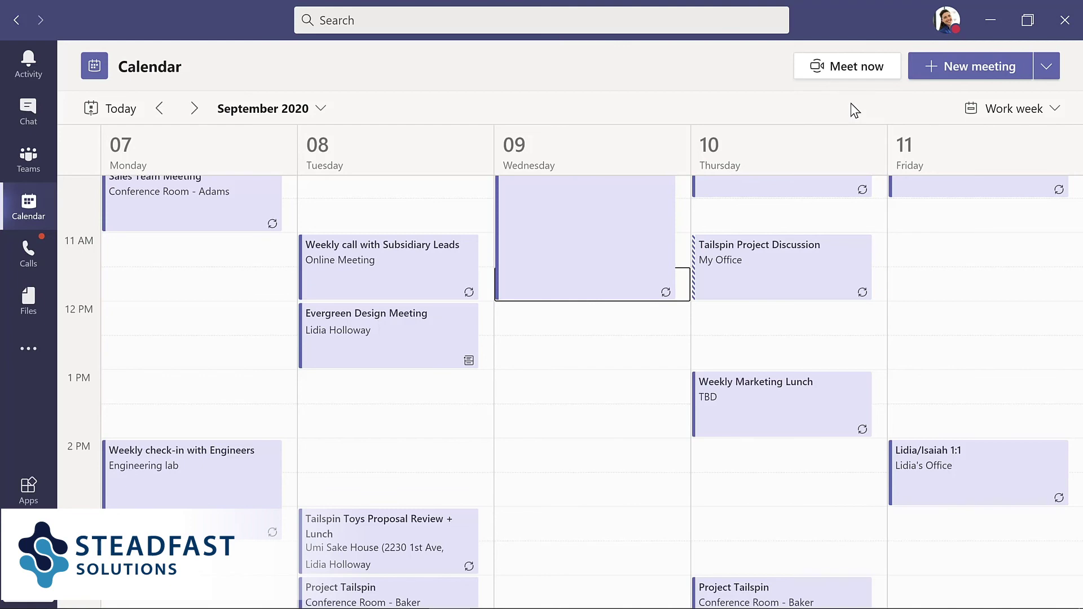
# Step: Set up an instant meeting in the Design channel and title it "Updates to planning document"
pyautogui.click(31, 162)
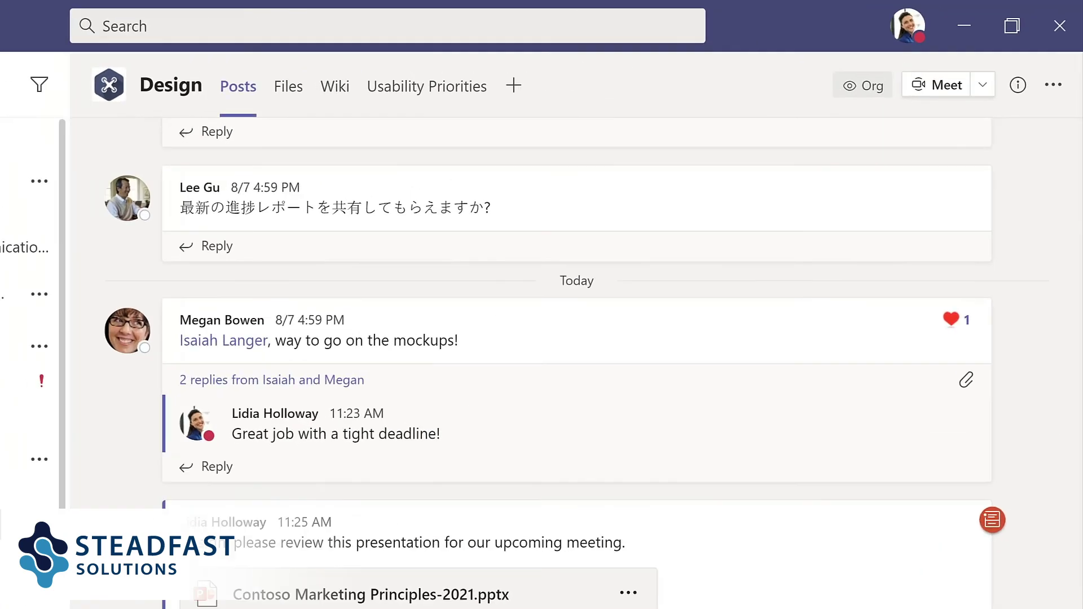
pyautogui.click(1005, 66)
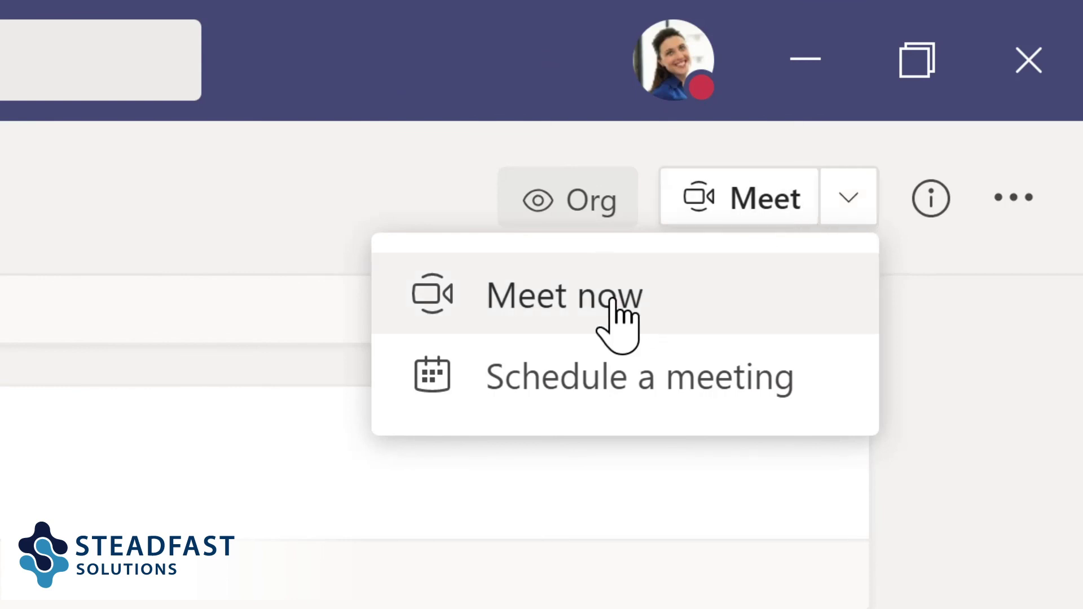
pyautogui.click(566, 296)
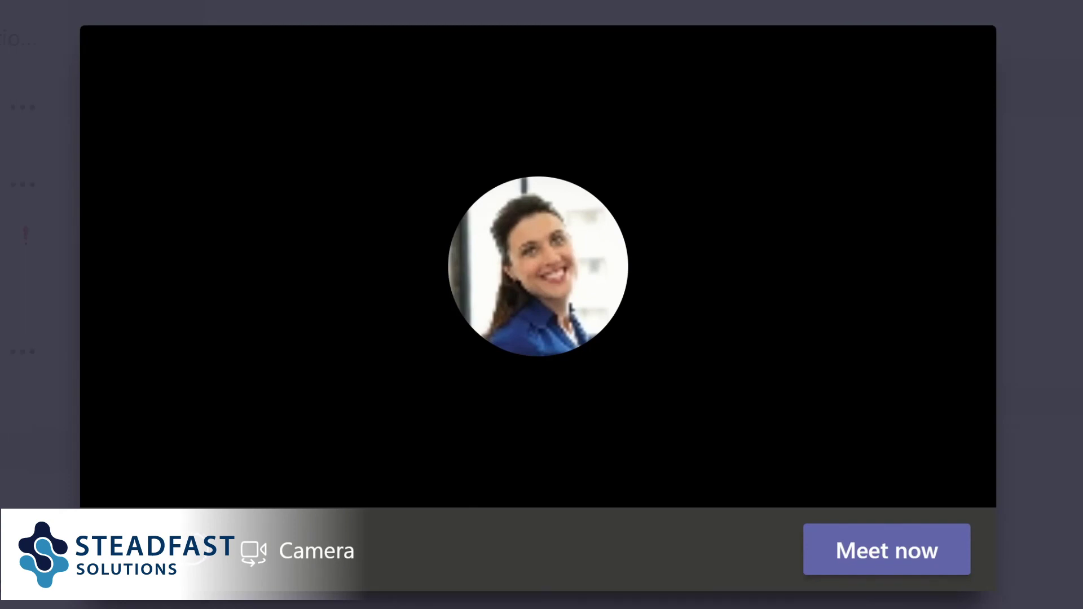
pyautogui.write('Updates ')
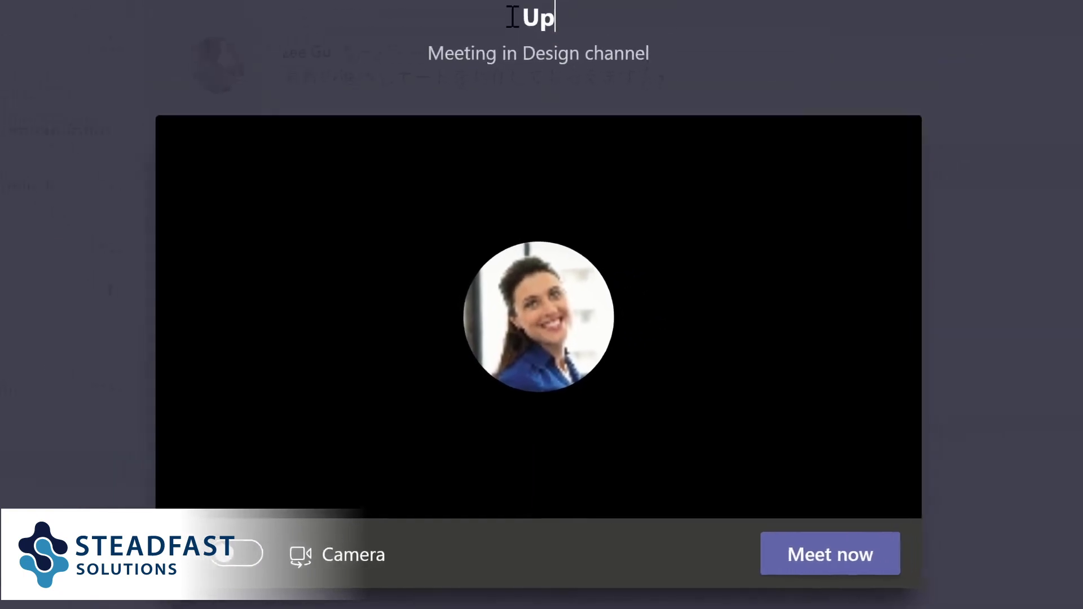
pyautogui.write('to planning document')
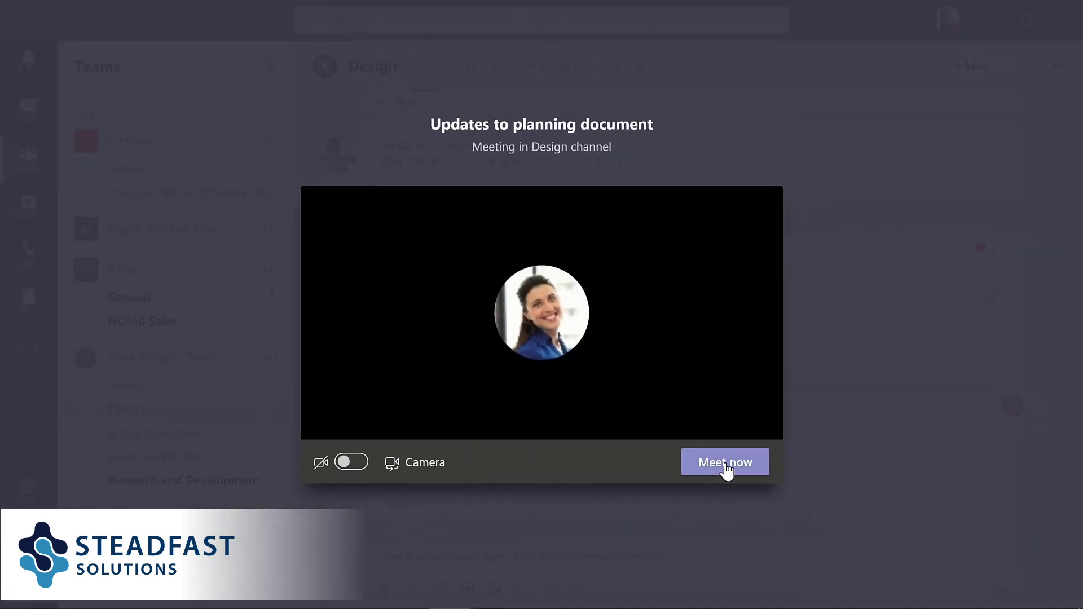
# Step: Start the "Updates to planning document" meeting in the Design channel and open its additional meeting actions
pyautogui.click(781, 523)
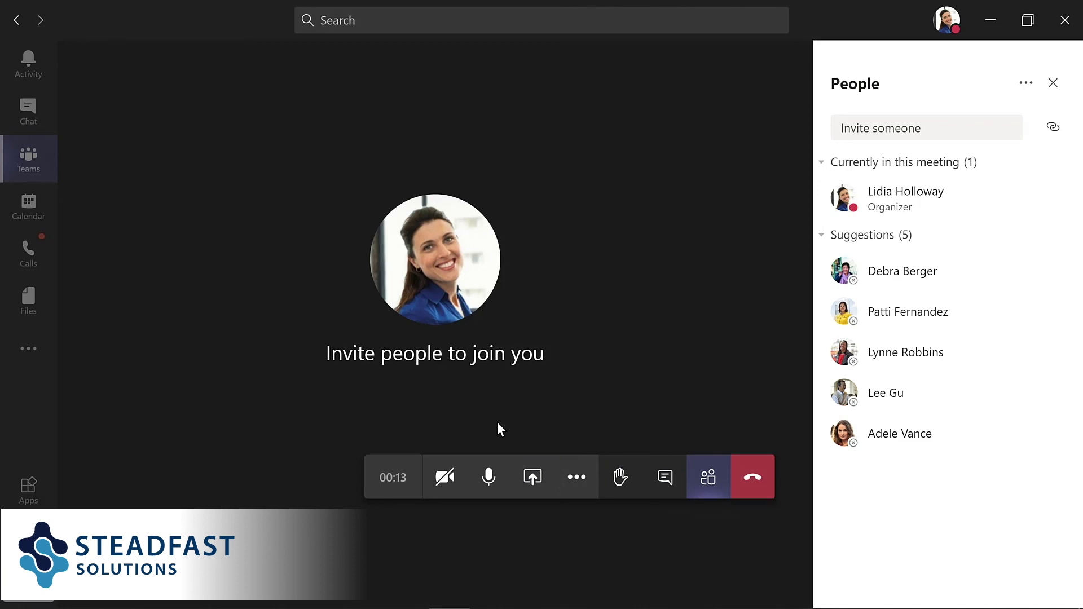
pyautogui.click(577, 485)
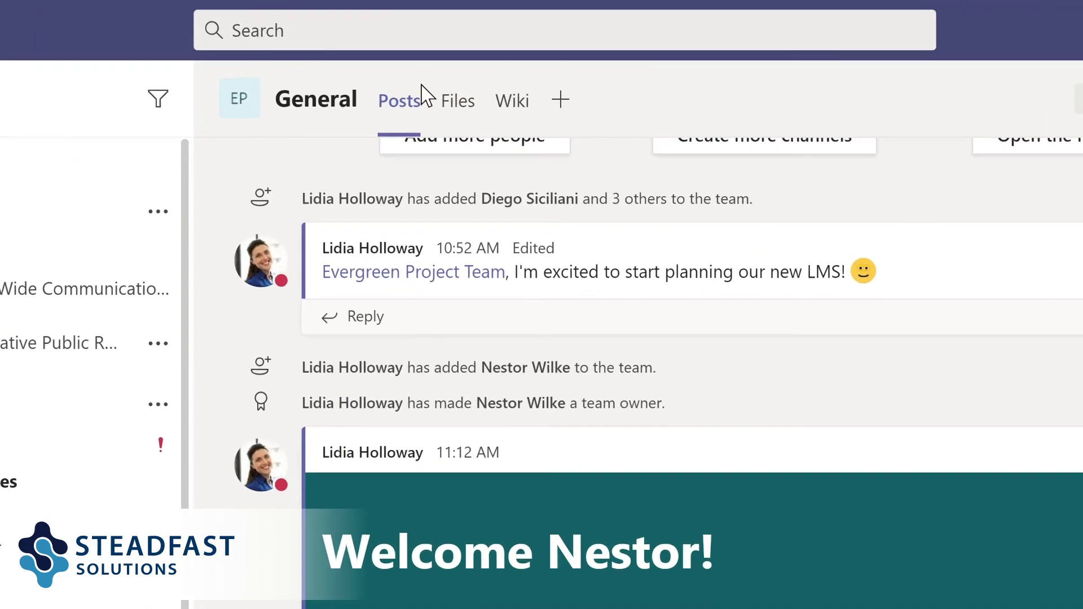
# Step: Search across Teams for "marketing" and look through the full results
pyautogui.click(396, 25)
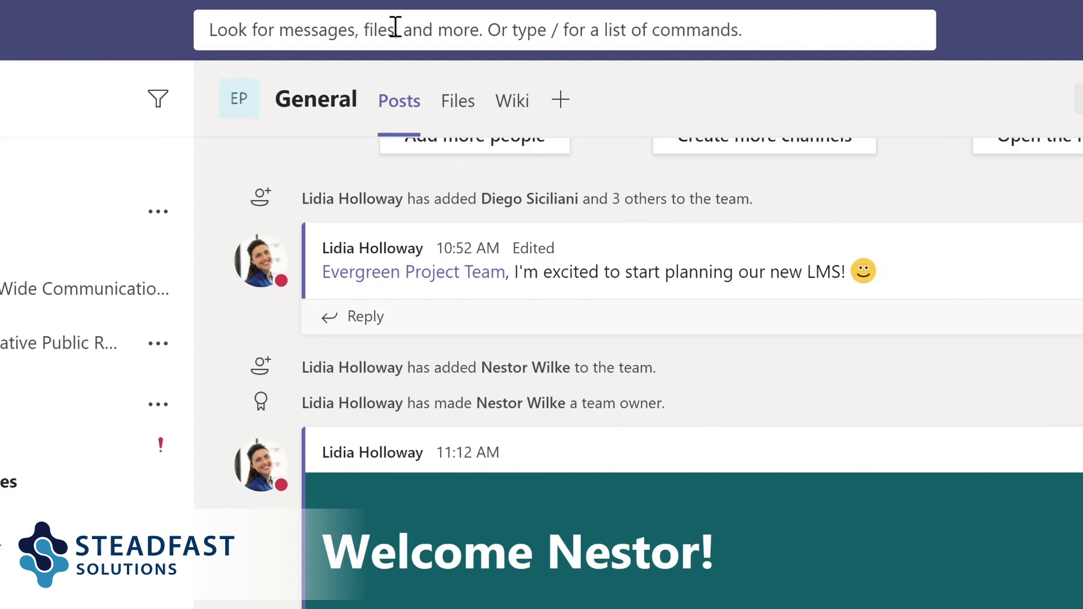
pyautogui.write('marketing')
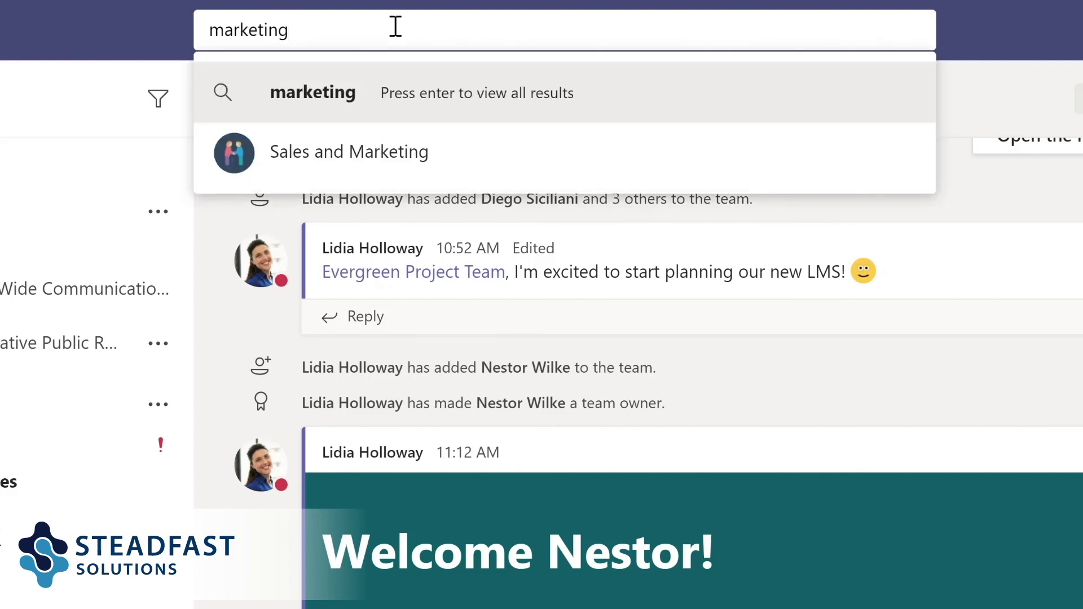
pyautogui.press('Return')
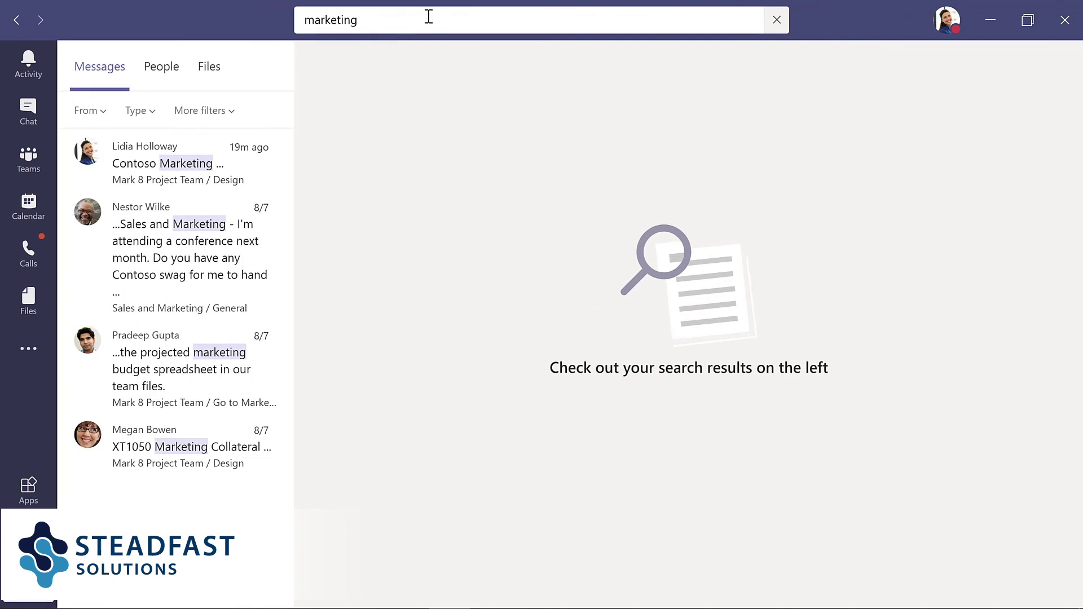
pyautogui.click(277, 237)
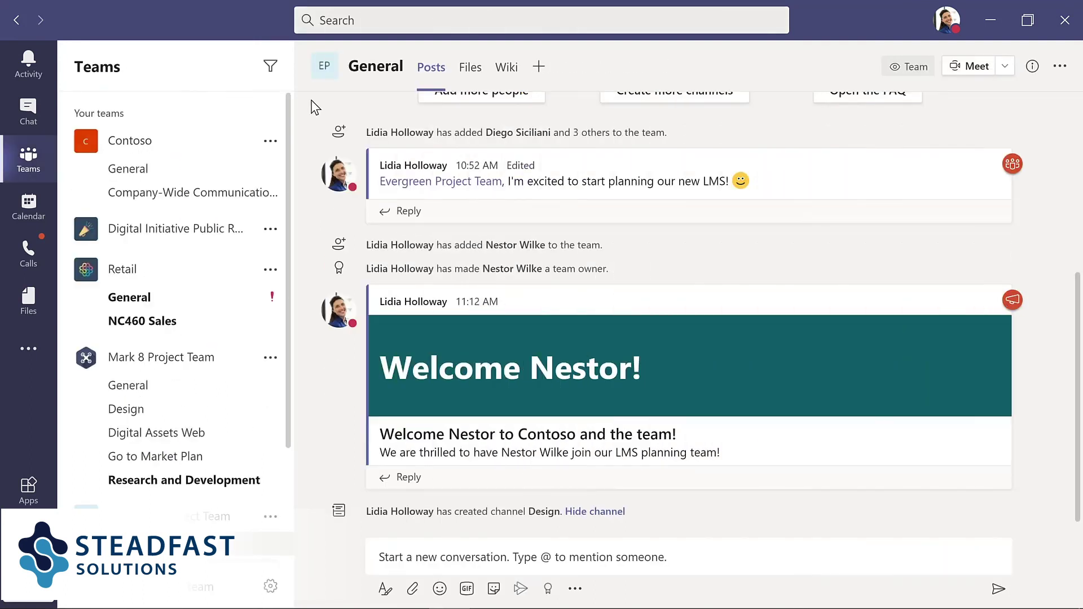
# Step: Show the list of available slash commands from the search box and dismiss it
pyautogui.click(369, 20)
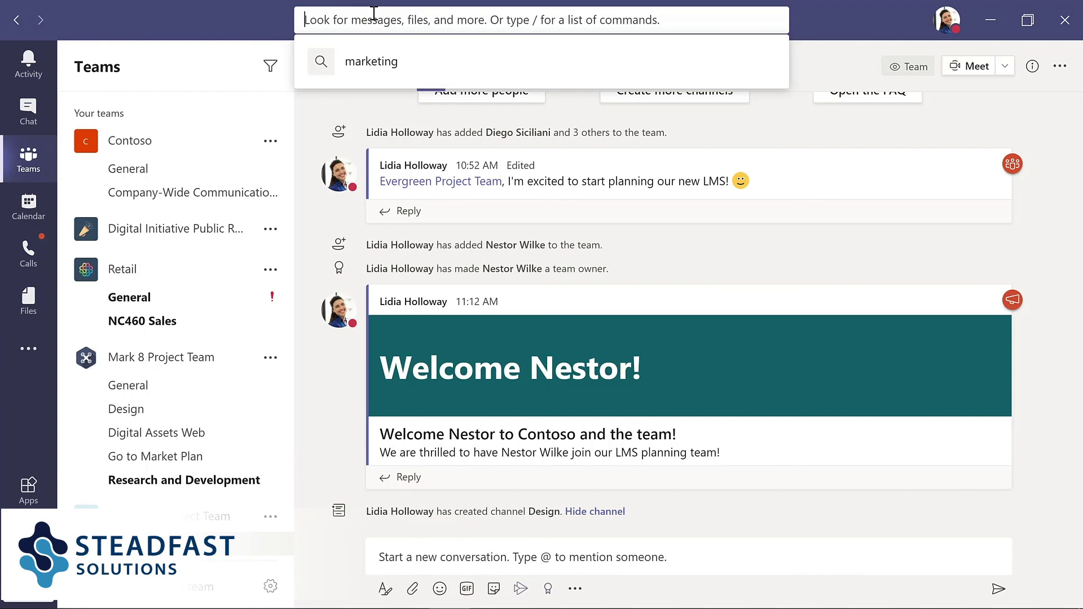
pyautogui.write('/')
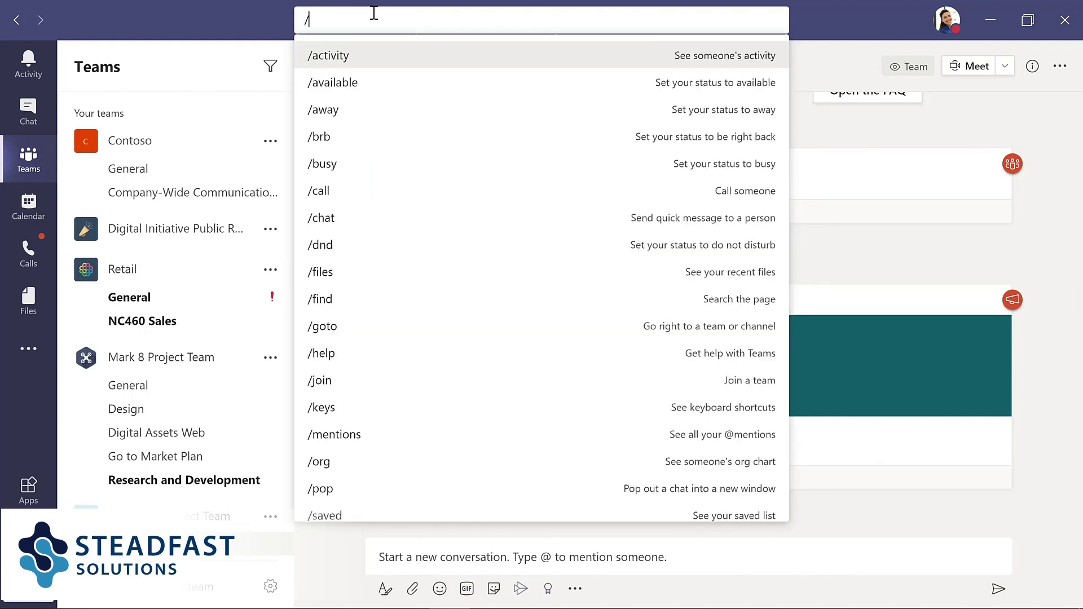
pyautogui.press('Escape')
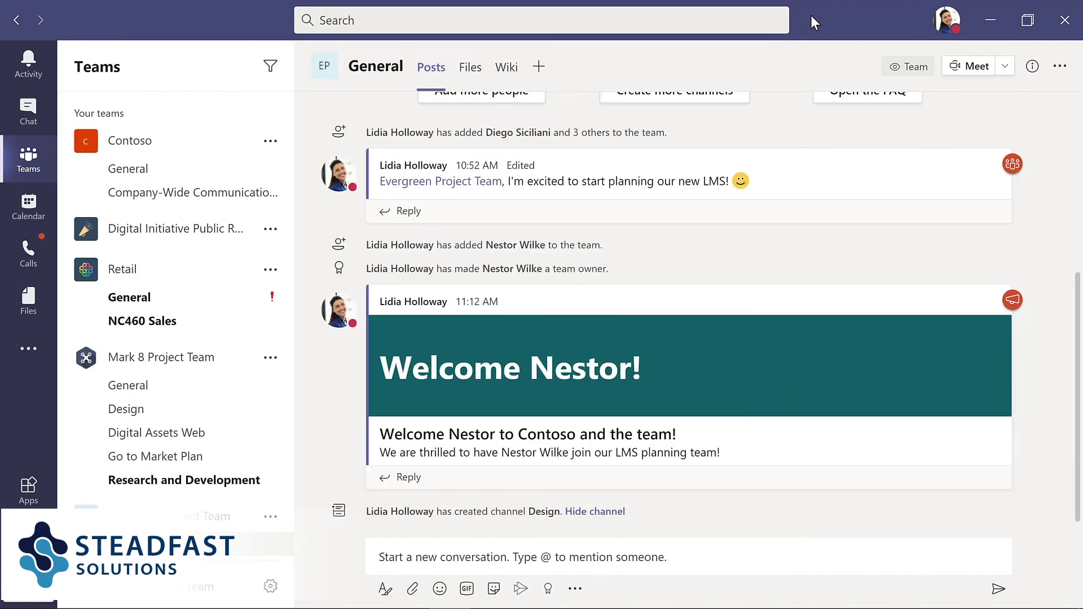
# Step: Bring up the command list again and run the /keys command to view the keyboard shortcuts
pyautogui.hotkey('ctrl', '/')
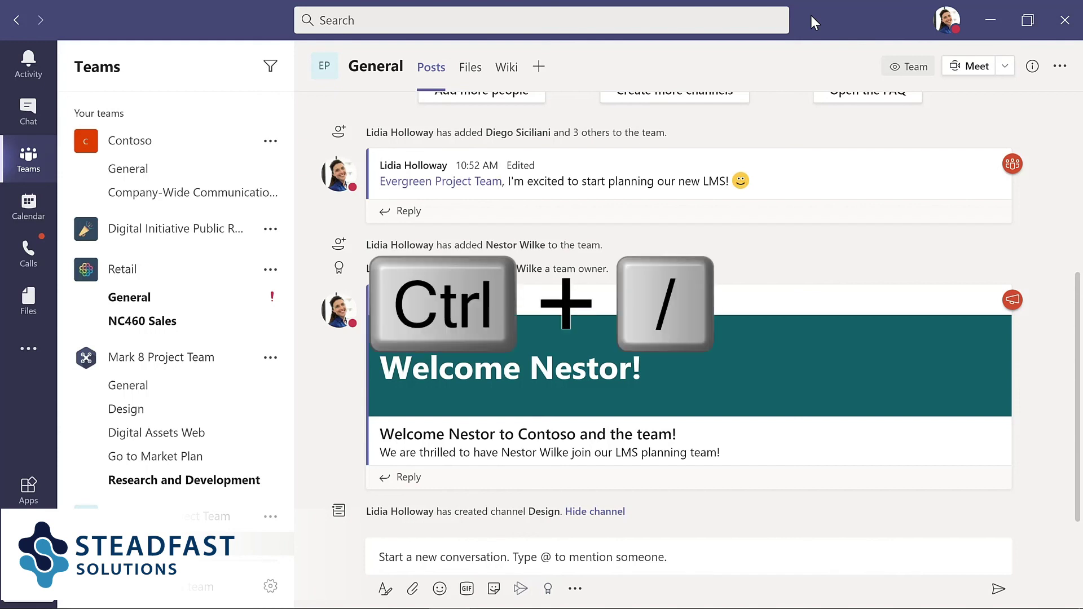
pyautogui.hotkey('ctrl', '/')
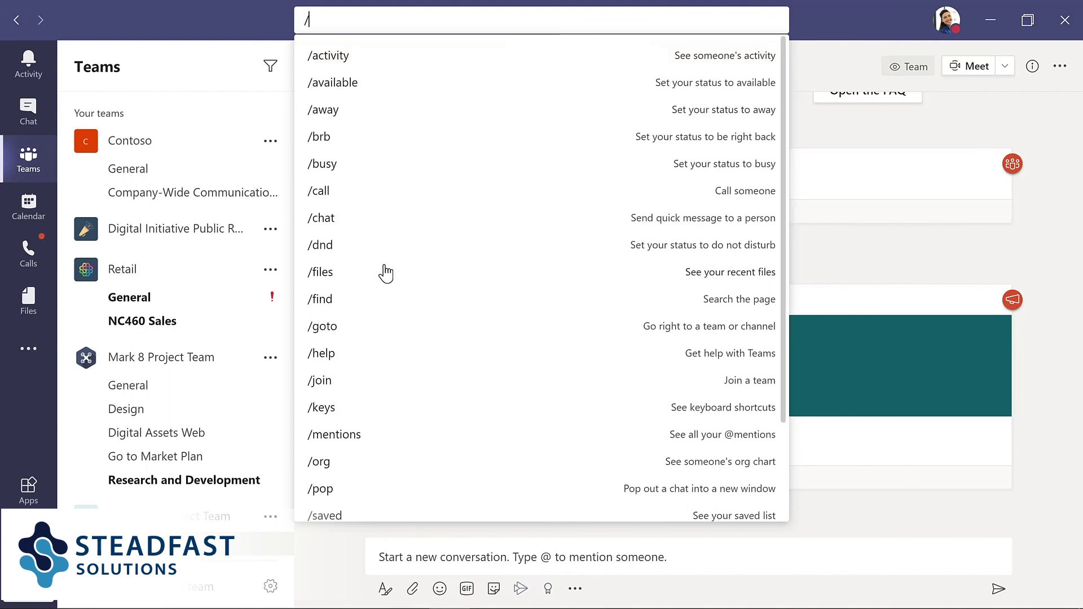
pyautogui.click(332, 411)
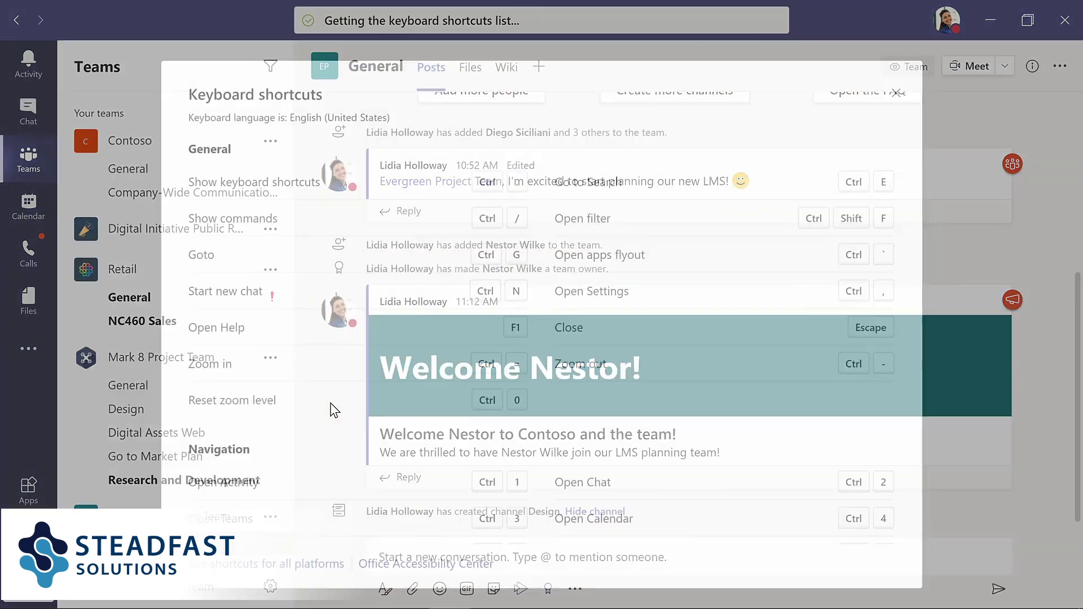